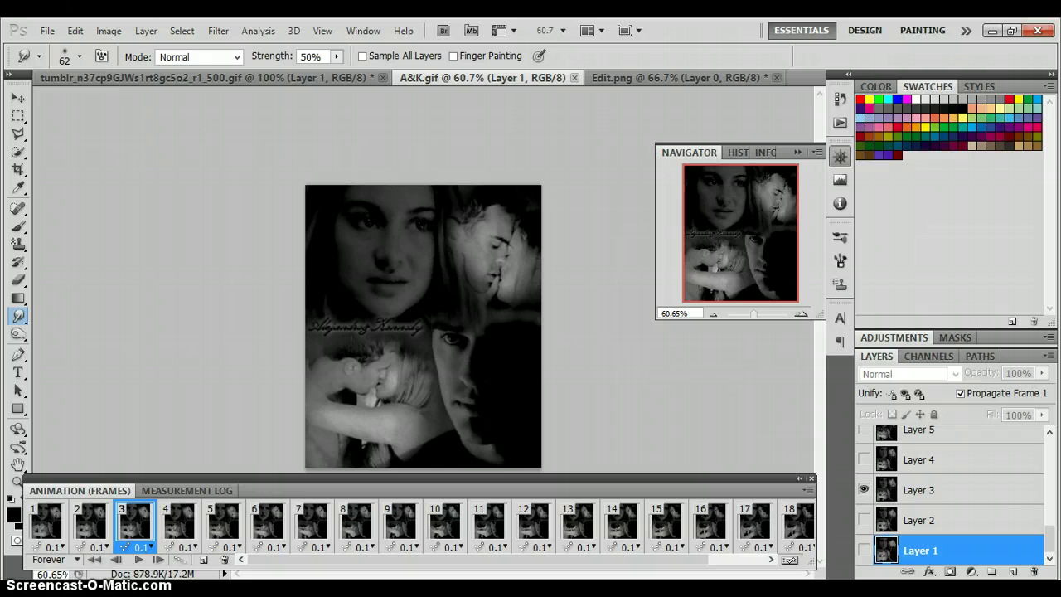
Play the A&K.gif animation from its first frame, stop it, and bring up the Edit.png image.
click(51, 524)
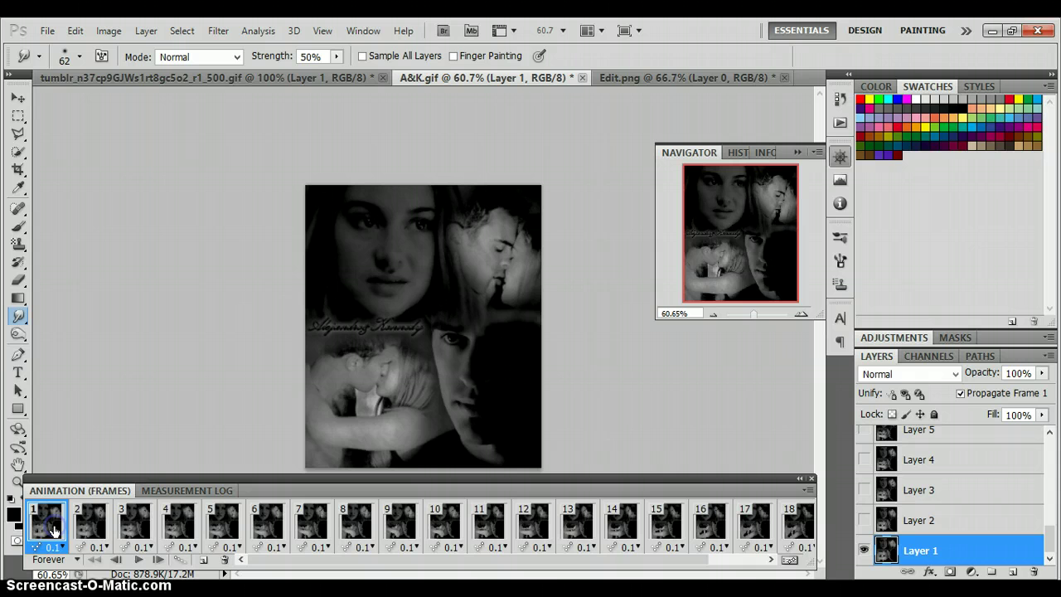
click(138, 561)
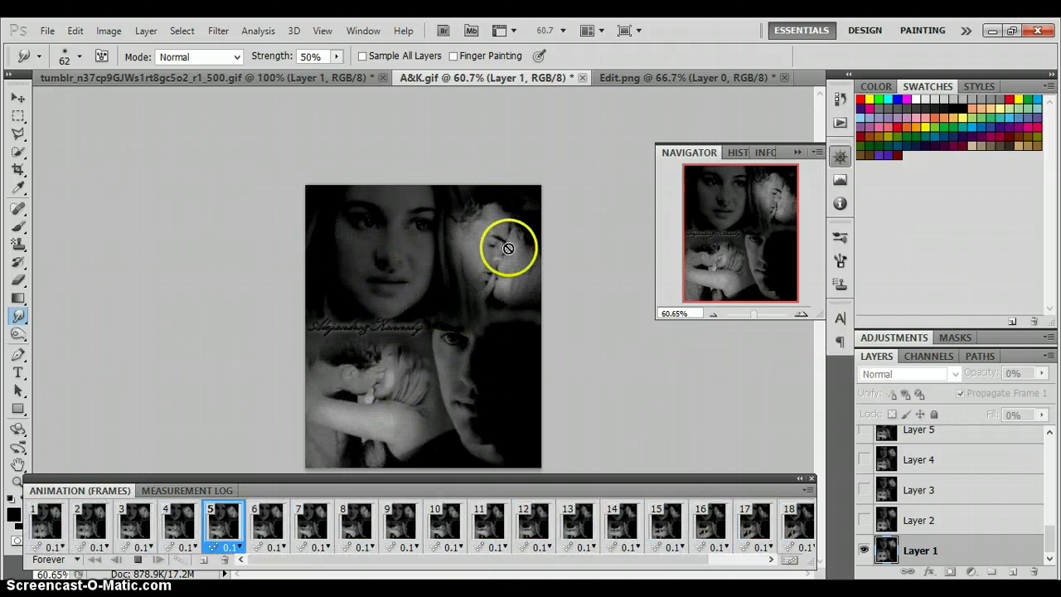
click(141, 561)
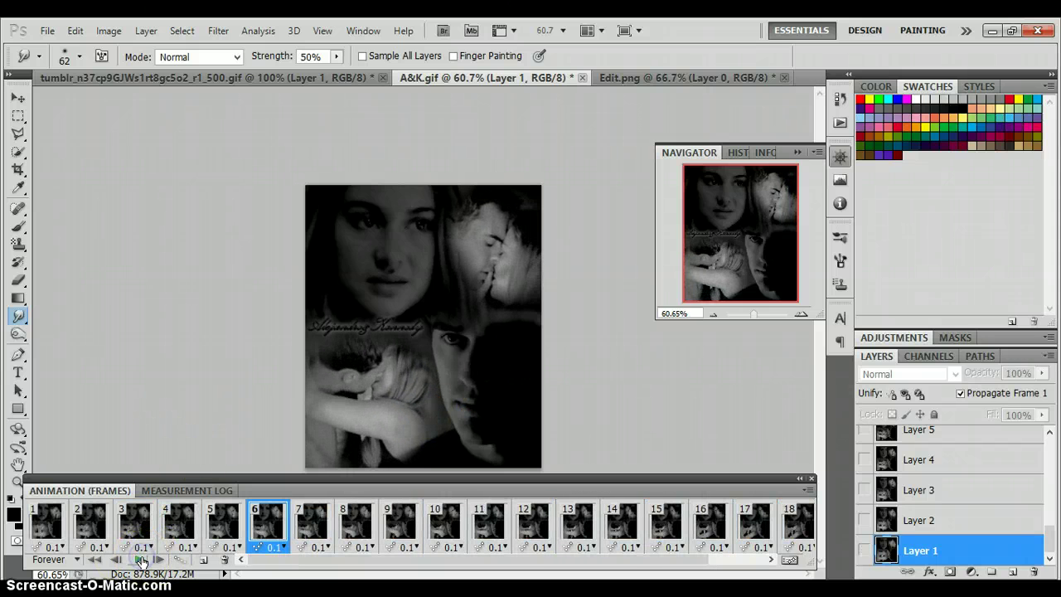
click(610, 77)
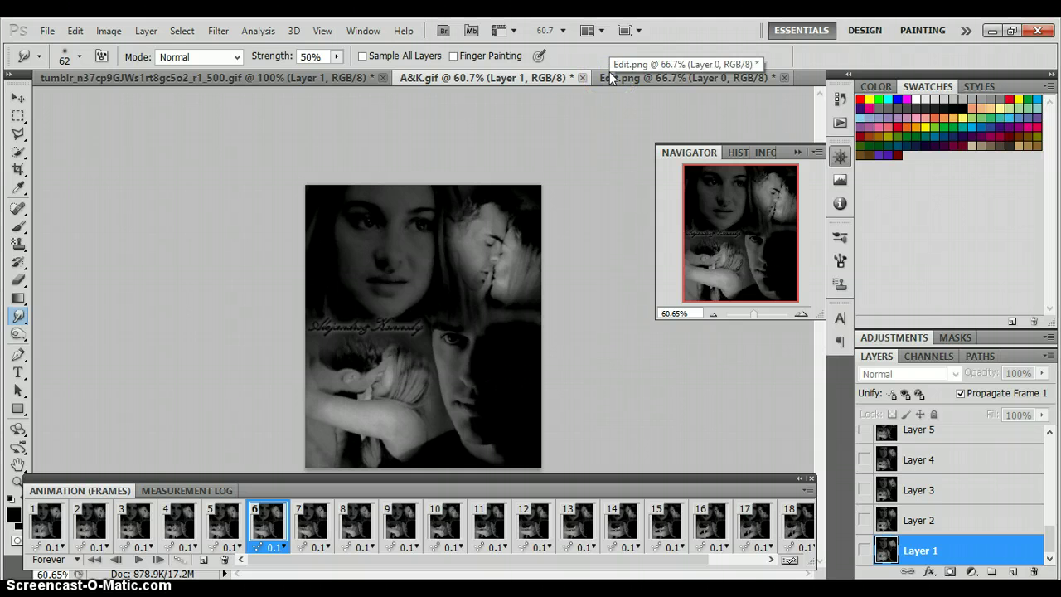
click(647, 78)
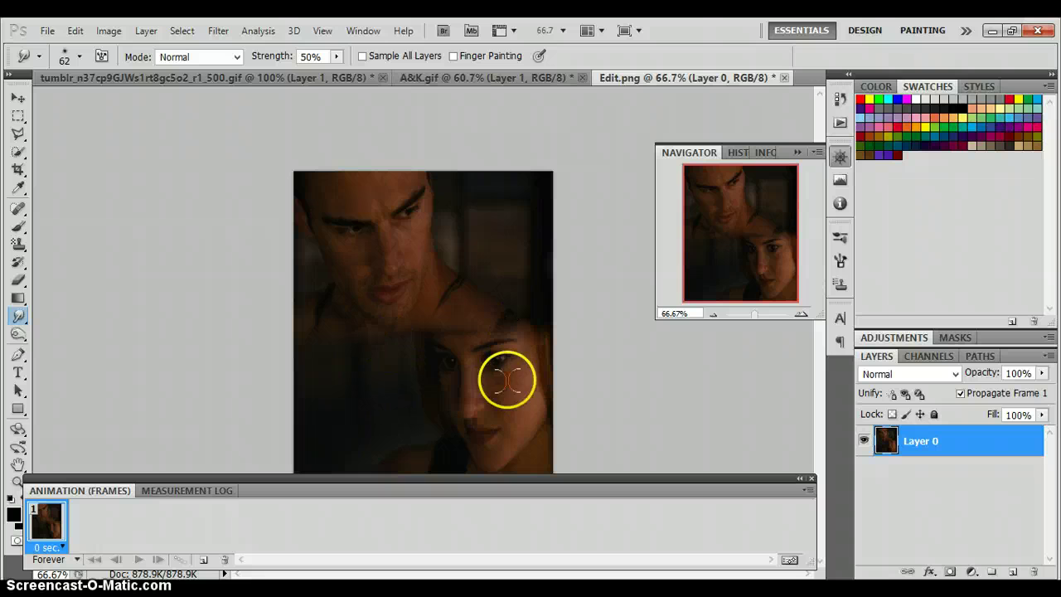
Play the frame animation of the tumblr GIF document and stop it.
click(256, 80)
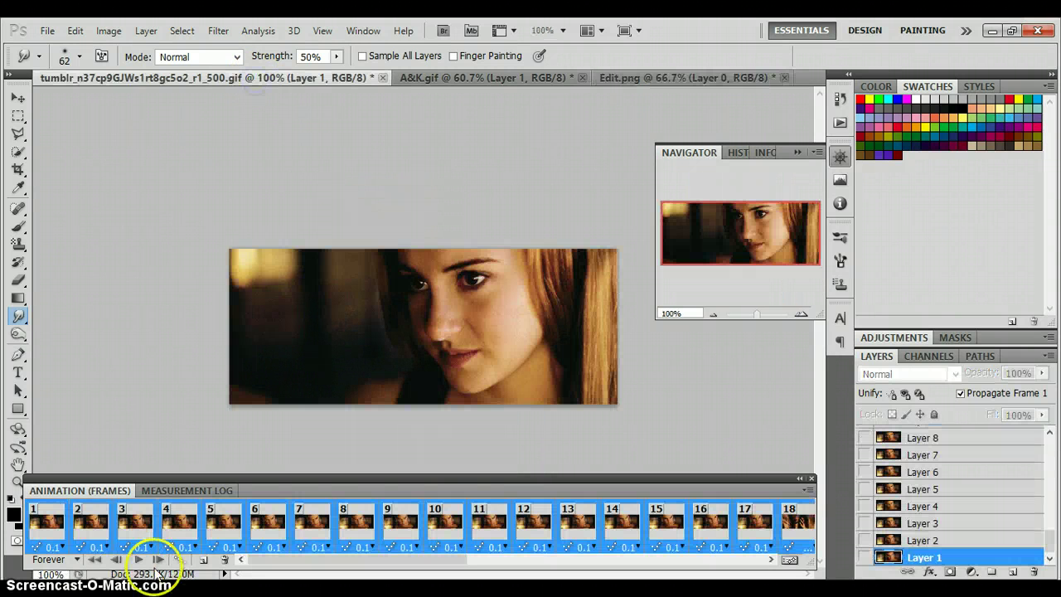
click(136, 560)
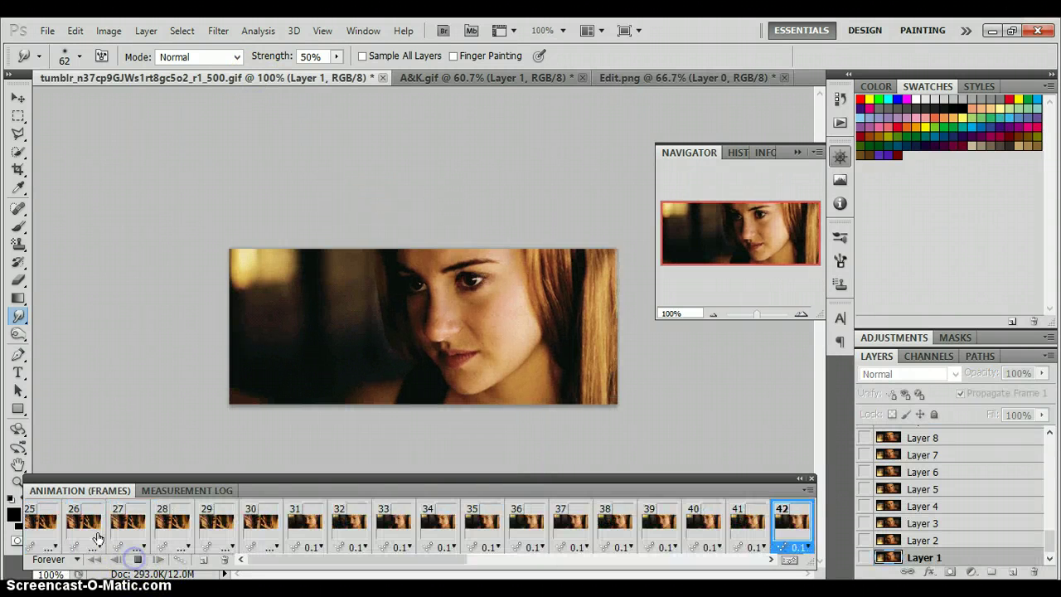
click(77, 533)
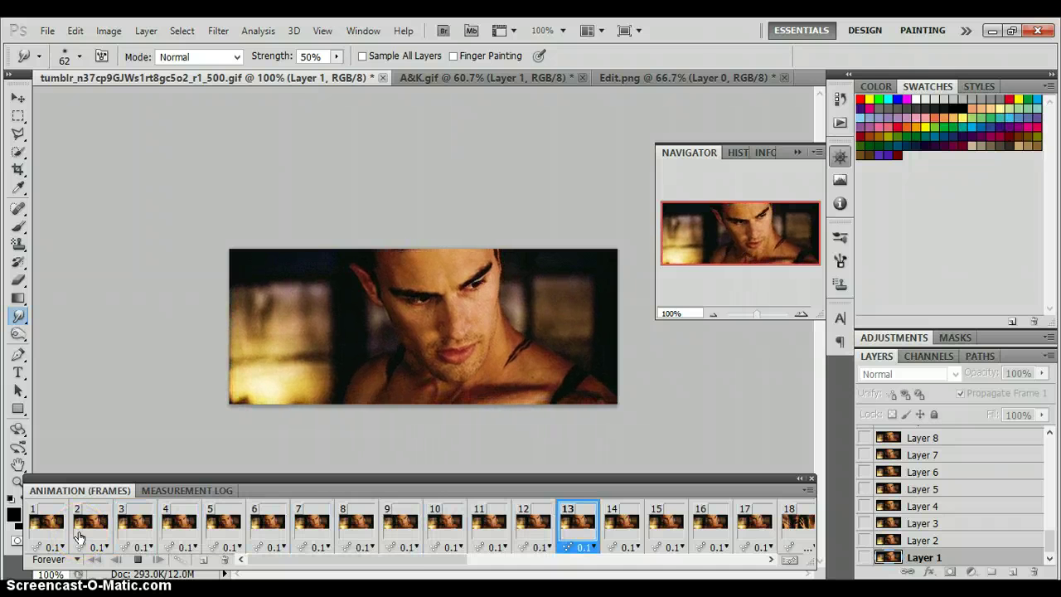
click(139, 559)
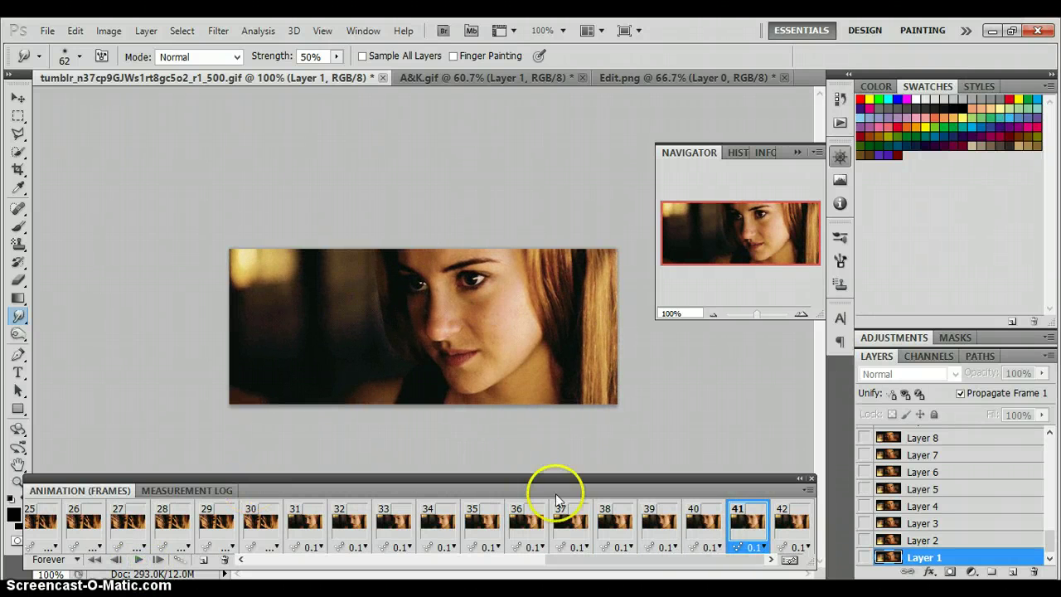
Flatten the Edit.png image and convert its background into a regular layer named Main image.
click(719, 82)
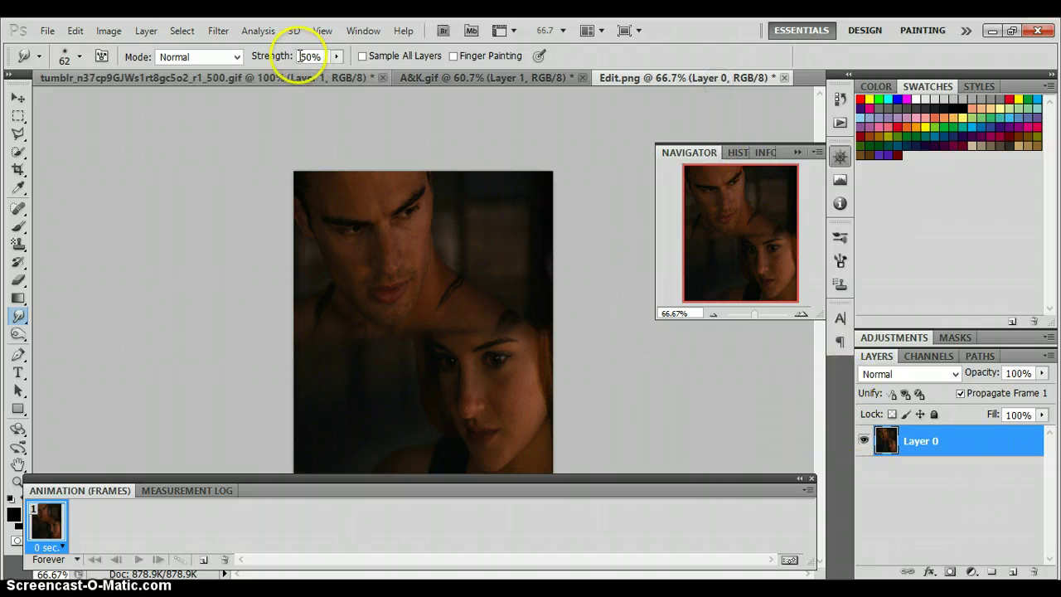
click(142, 30)
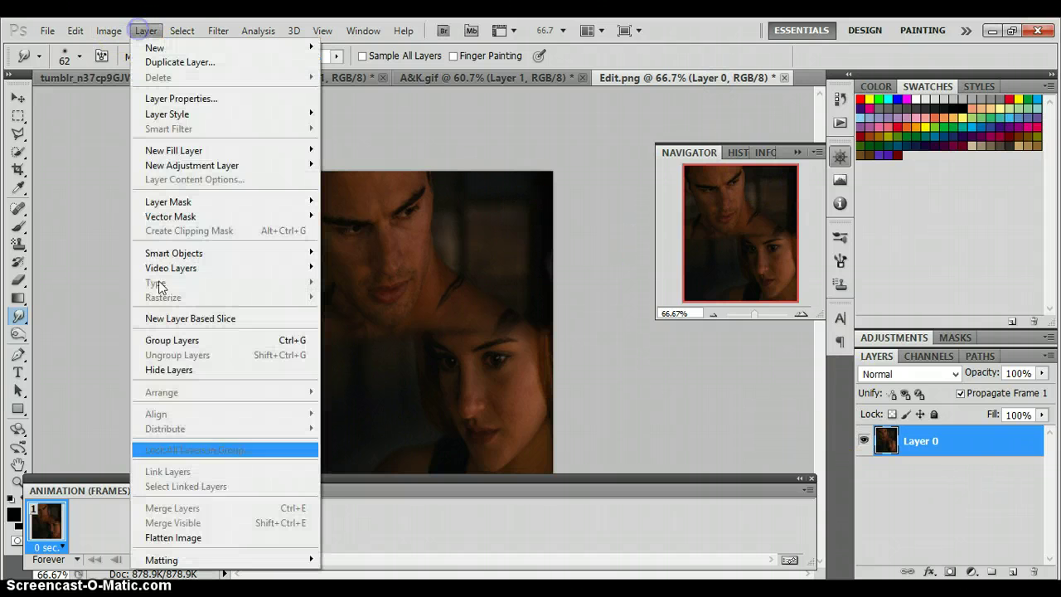
click(195, 538)
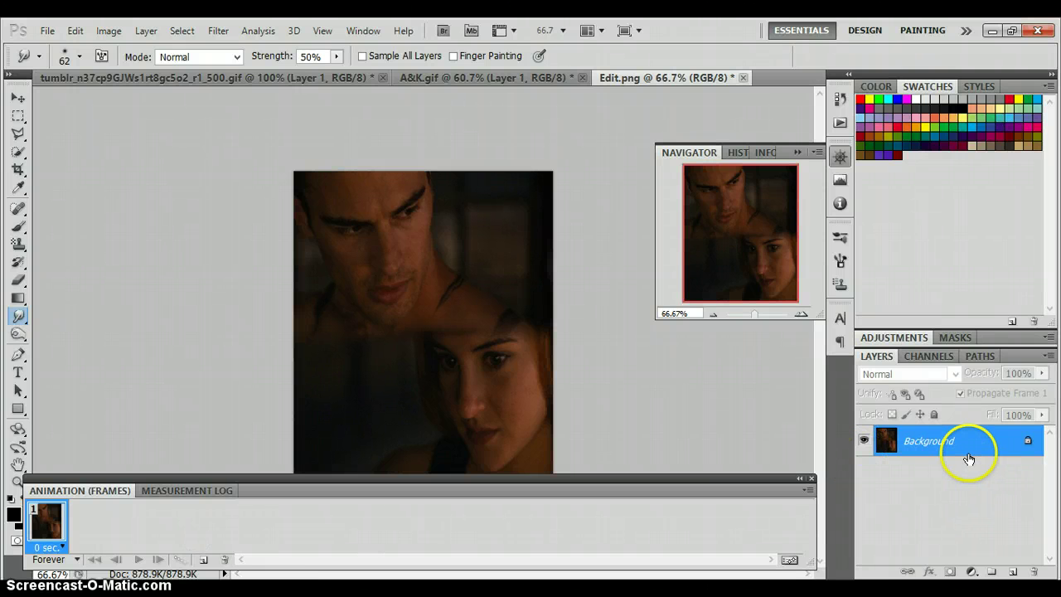
double_click(925, 448)
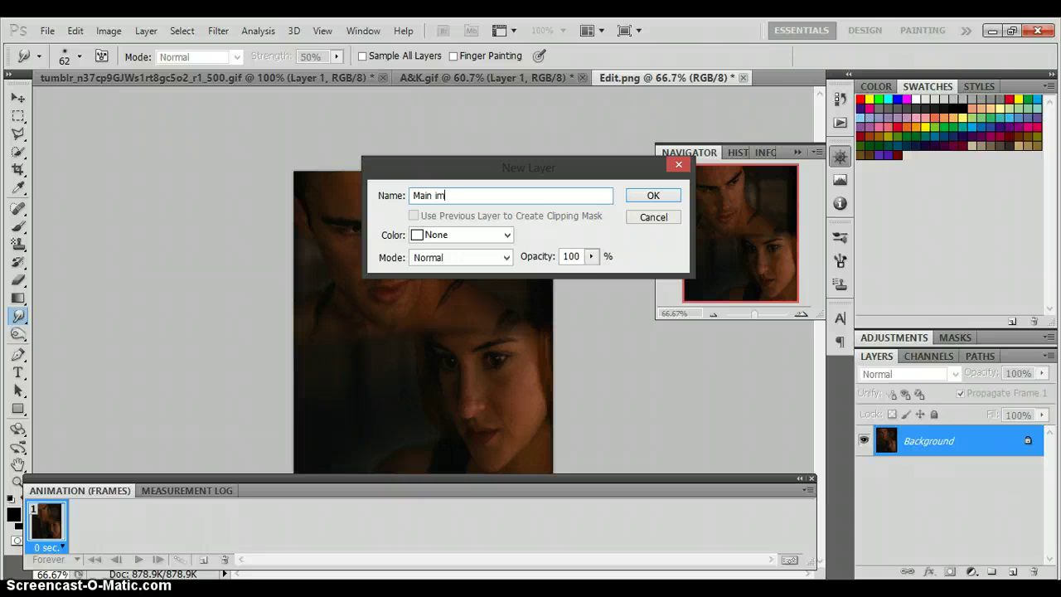
click(653, 196)
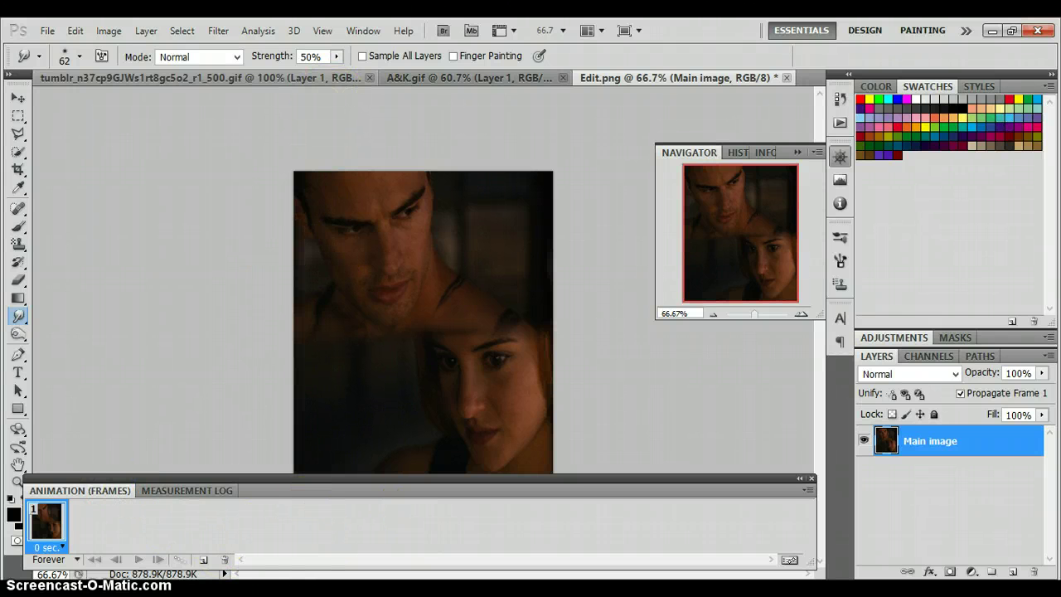
Hide the Animation panel and show it again.
click(365, 35)
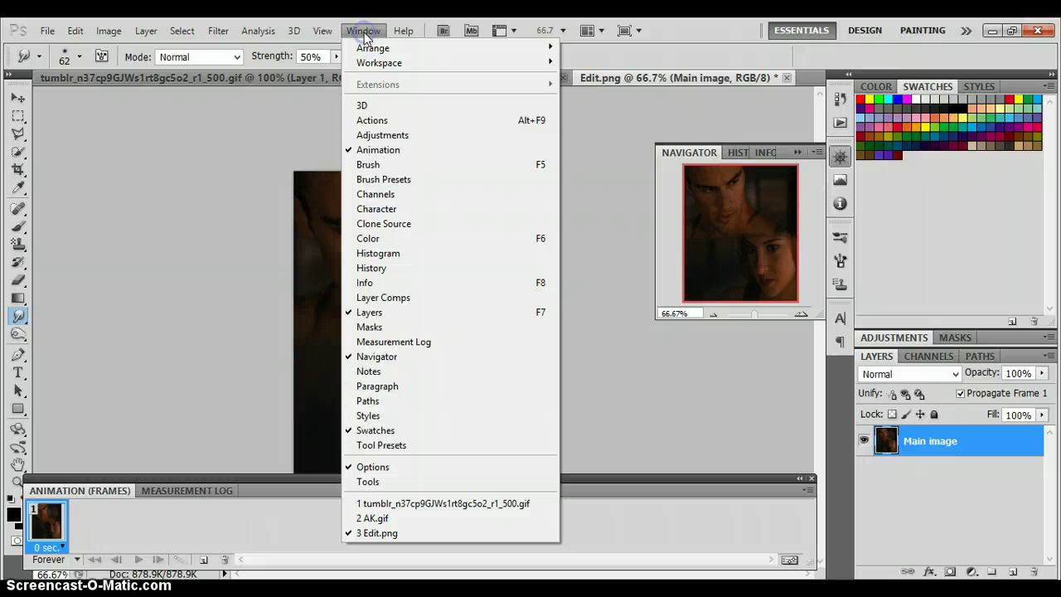
click(366, 152)
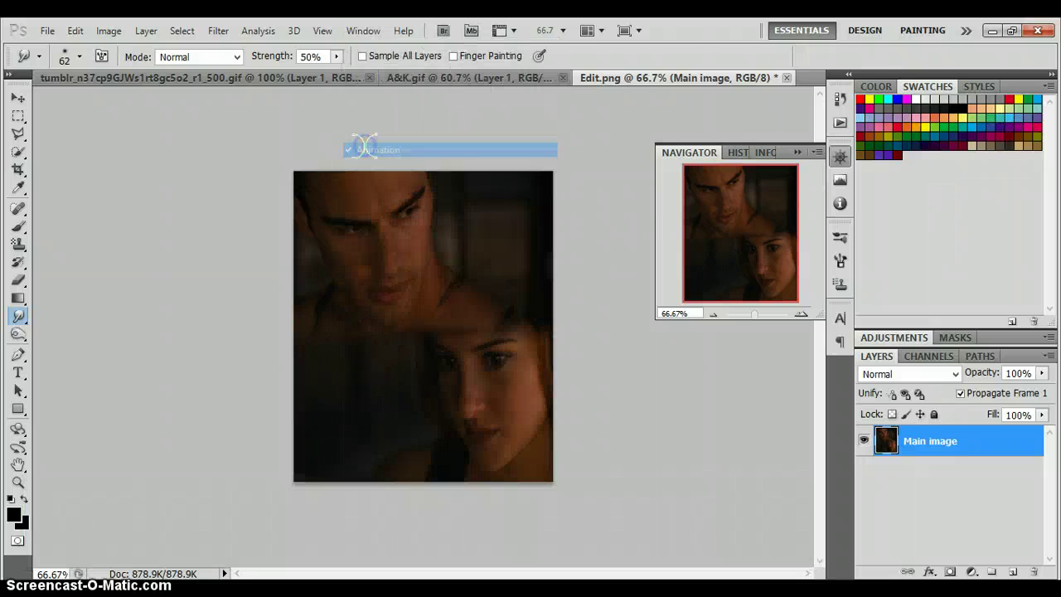
click(352, 37)
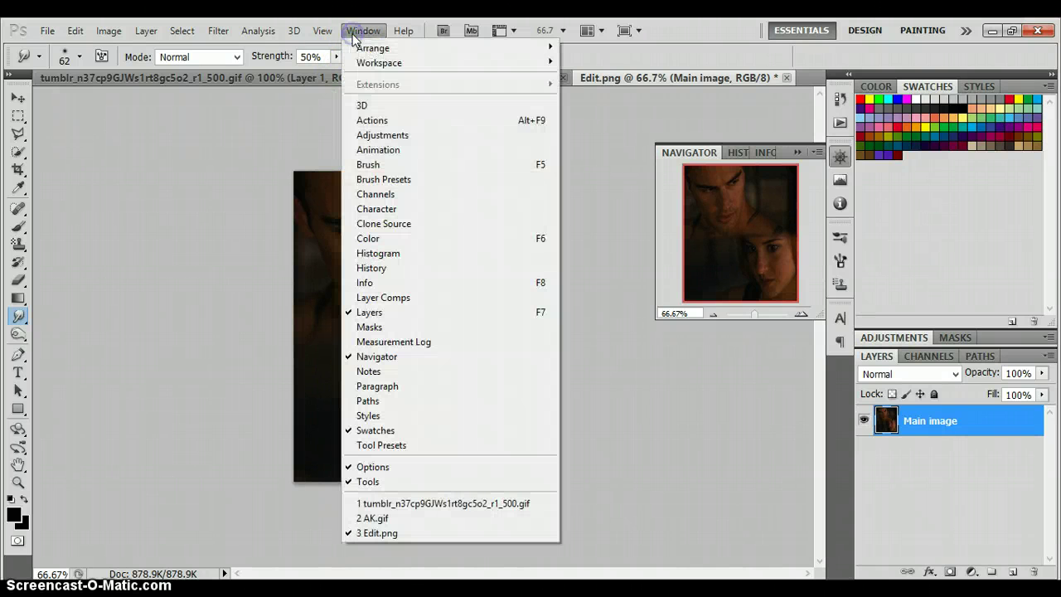
click(365, 149)
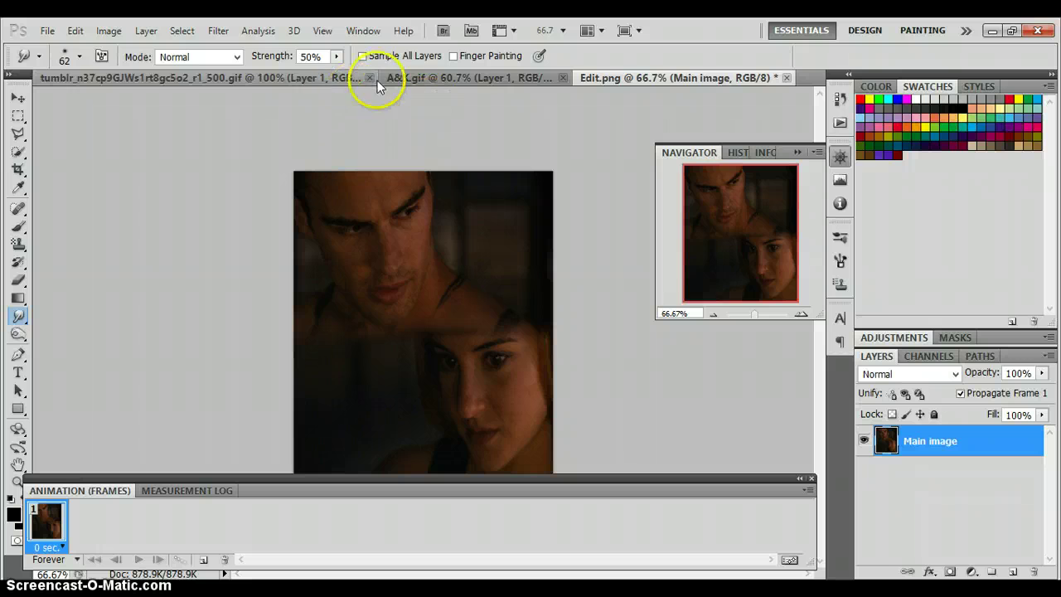
Select all animation frames in the tumblr GIF document and copy them.
click(315, 79)
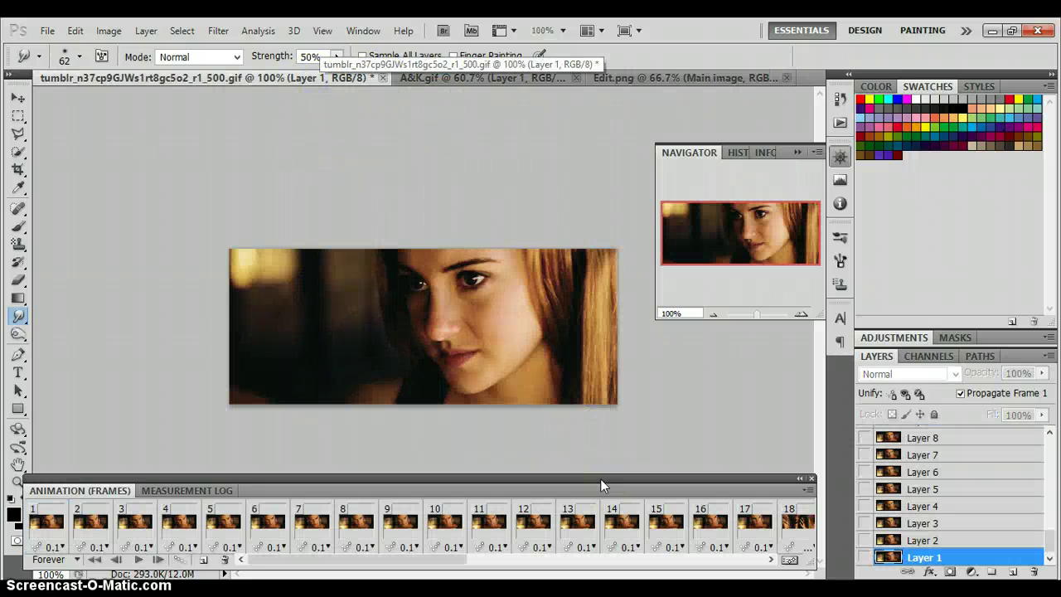
click(309, 520)
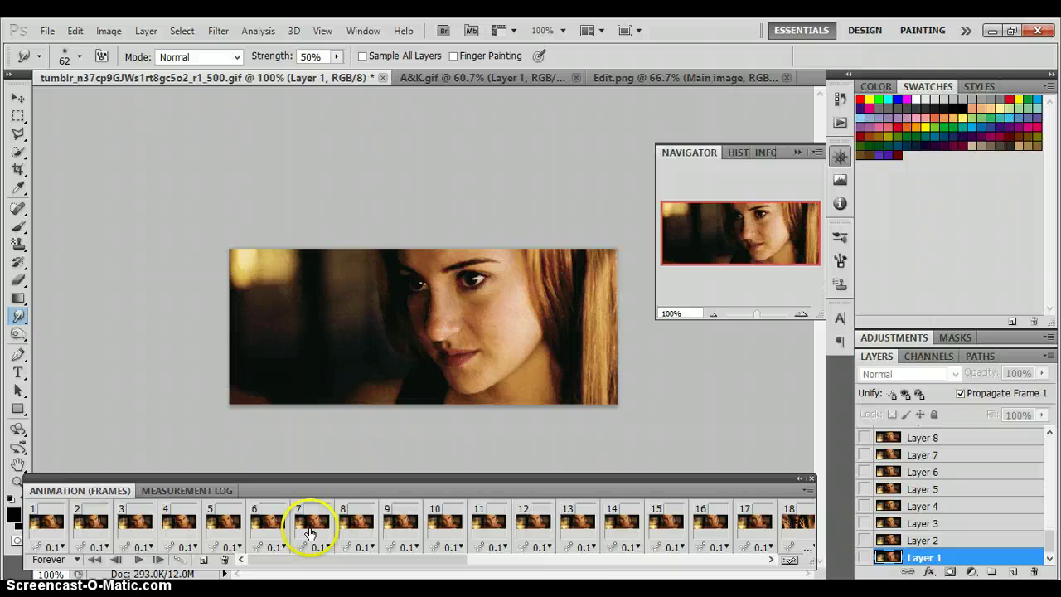
click(807, 493)
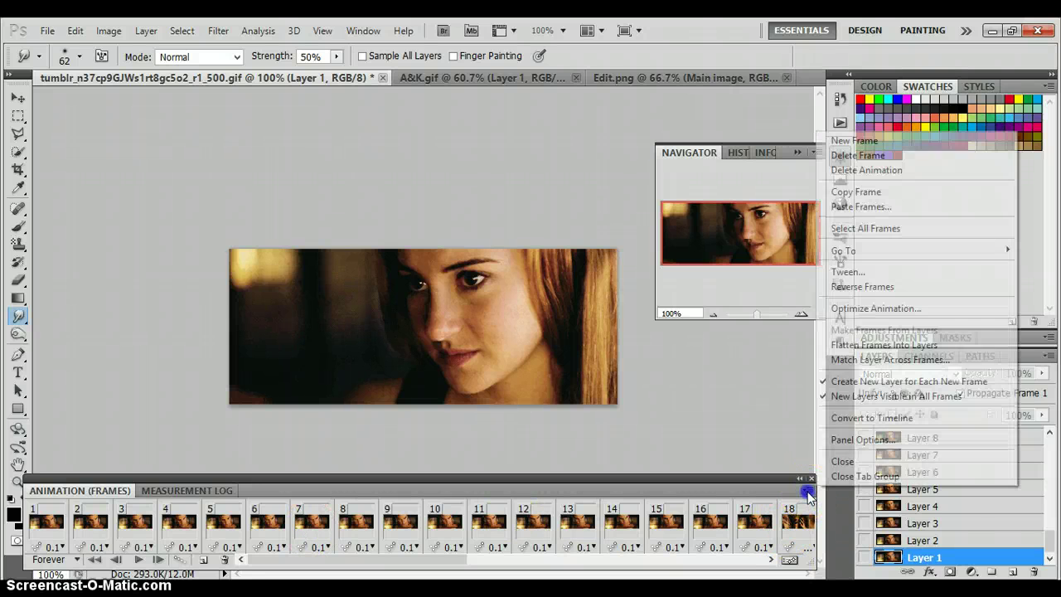
click(925, 232)
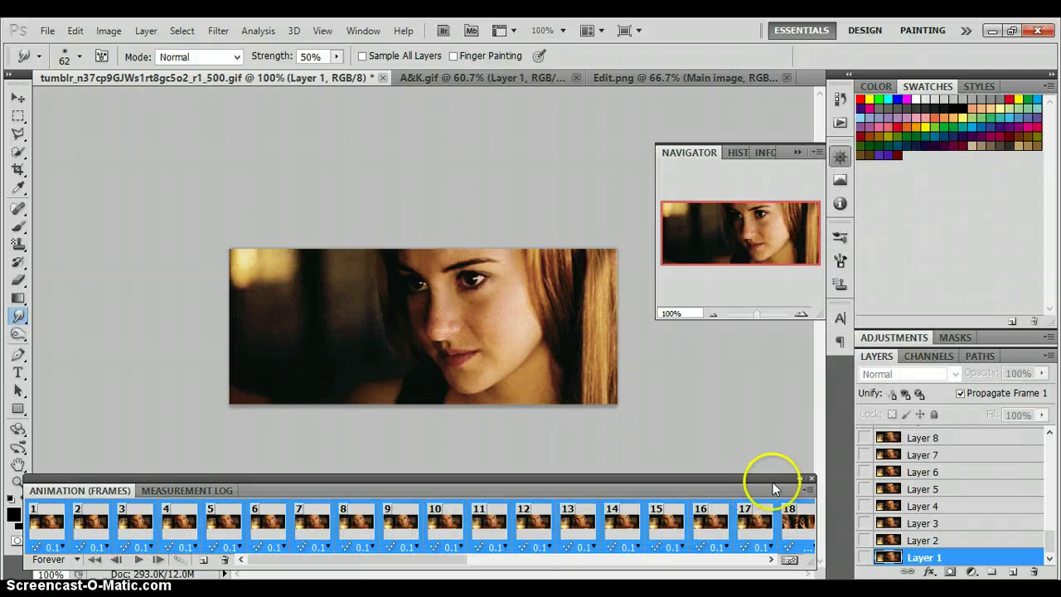
click(808, 491)
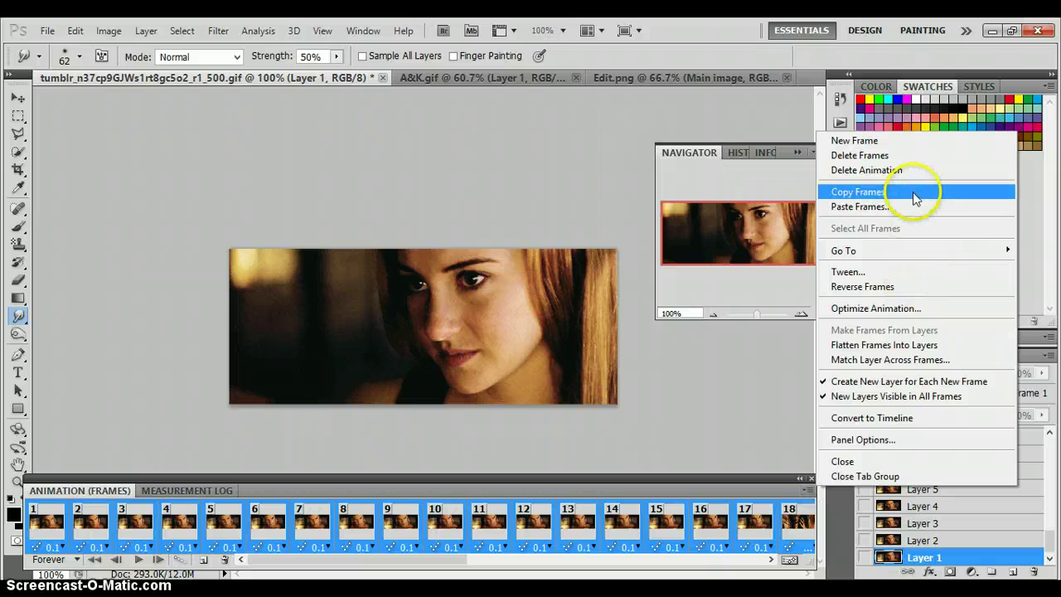
click(915, 197)
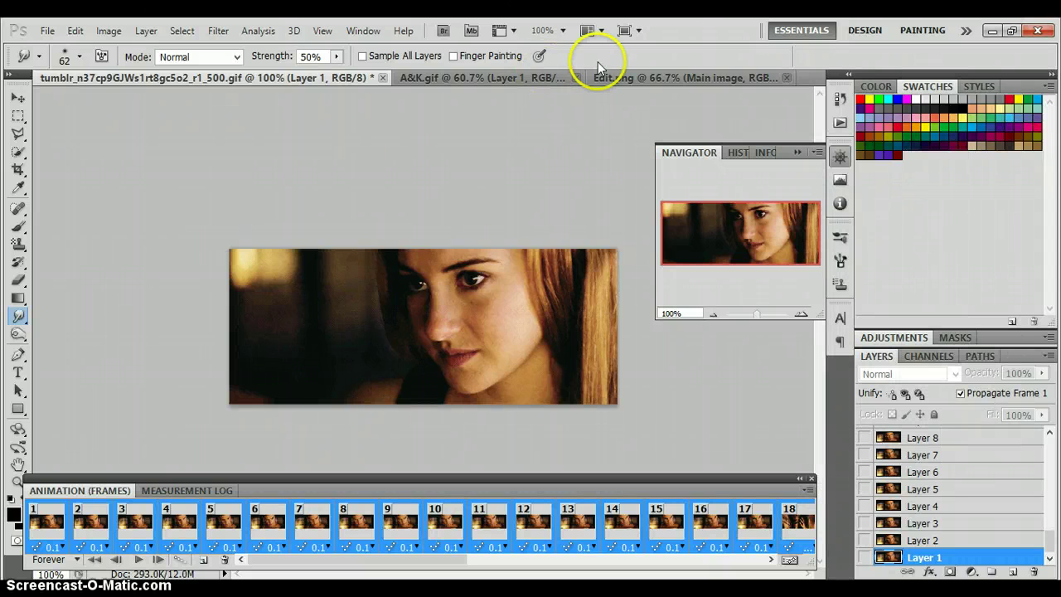
Paste the copied frames into the Edit.png document with the Paste Over Selection method.
click(618, 79)
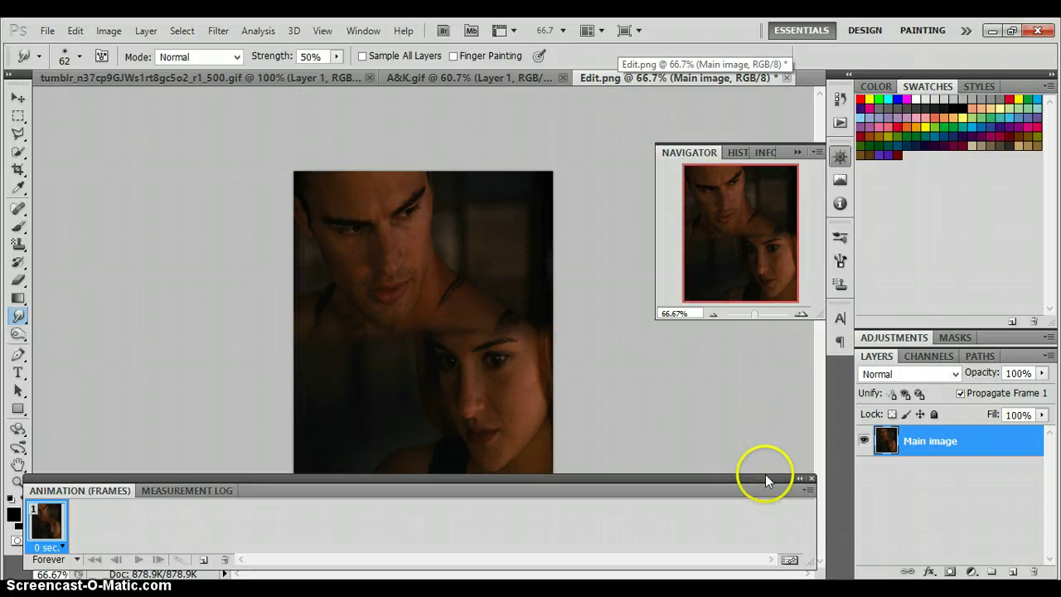
click(808, 491)
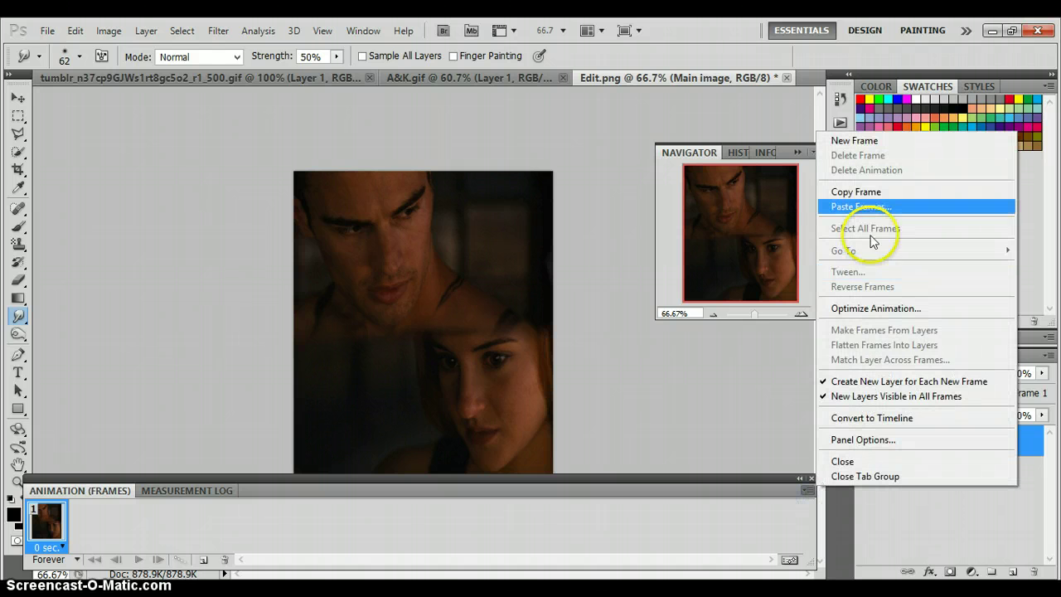
click(866, 206)
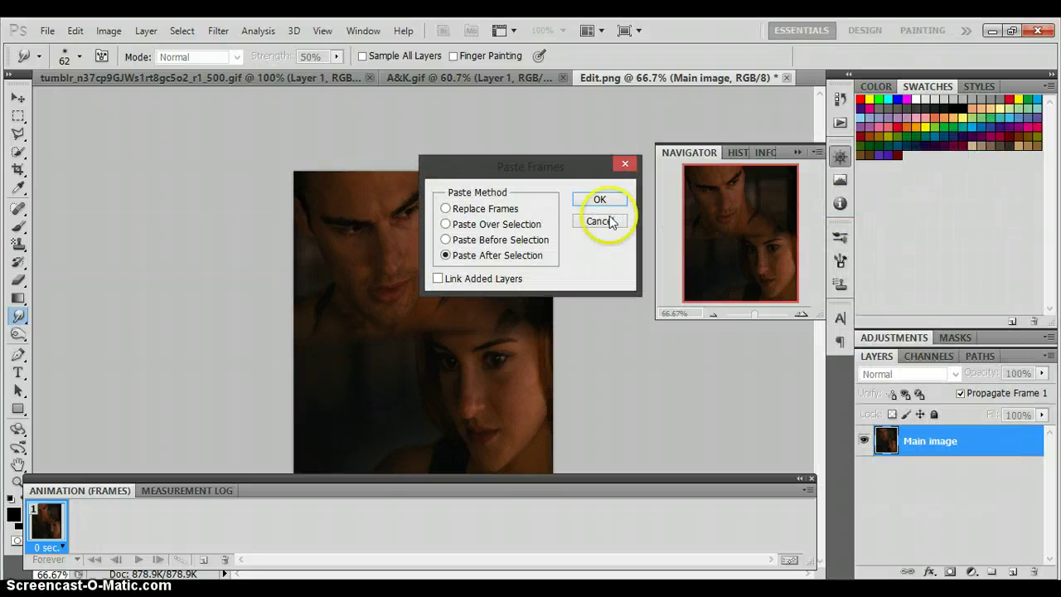
click(497, 223)
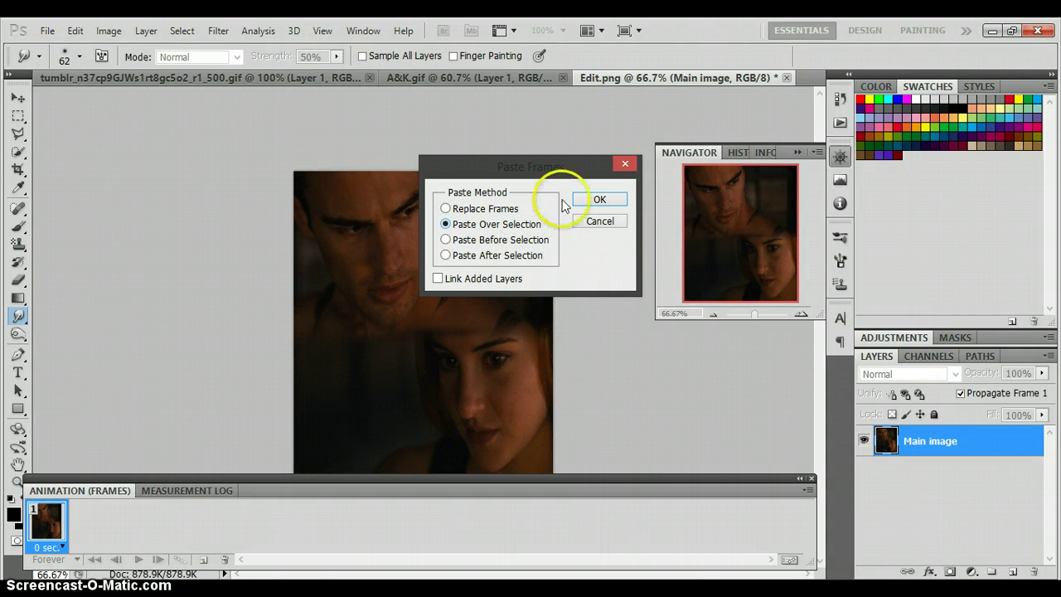
click(596, 202)
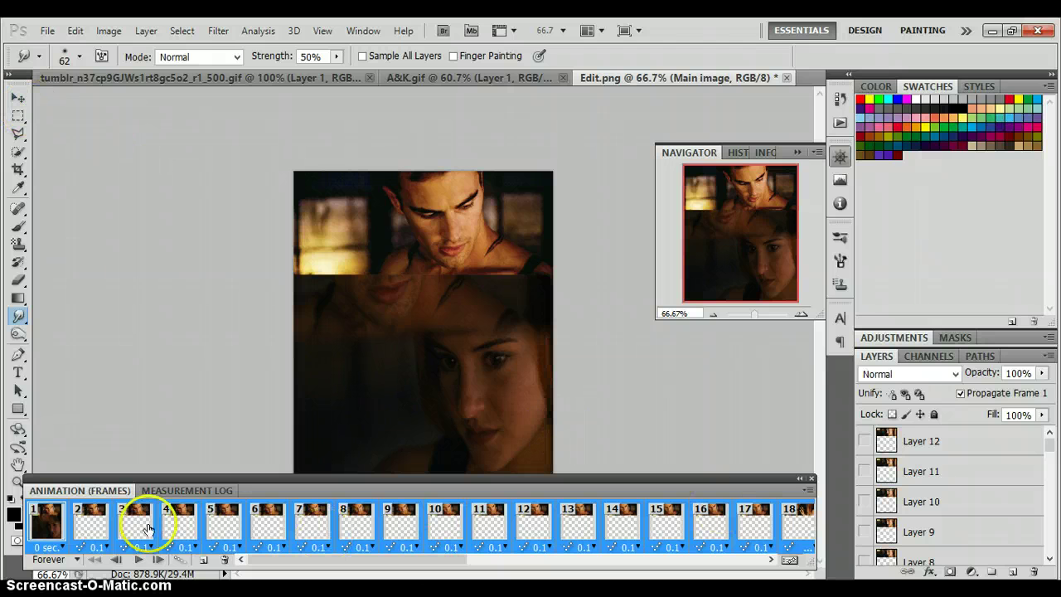
Play the combined animation in Edit.png and stop it.
click(141, 561)
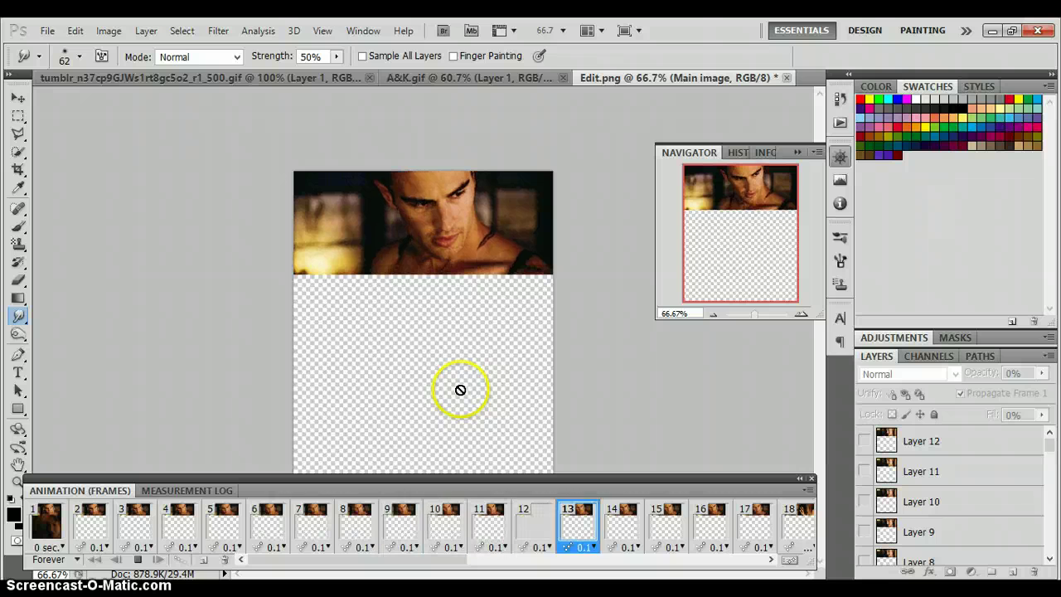
click(138, 561)
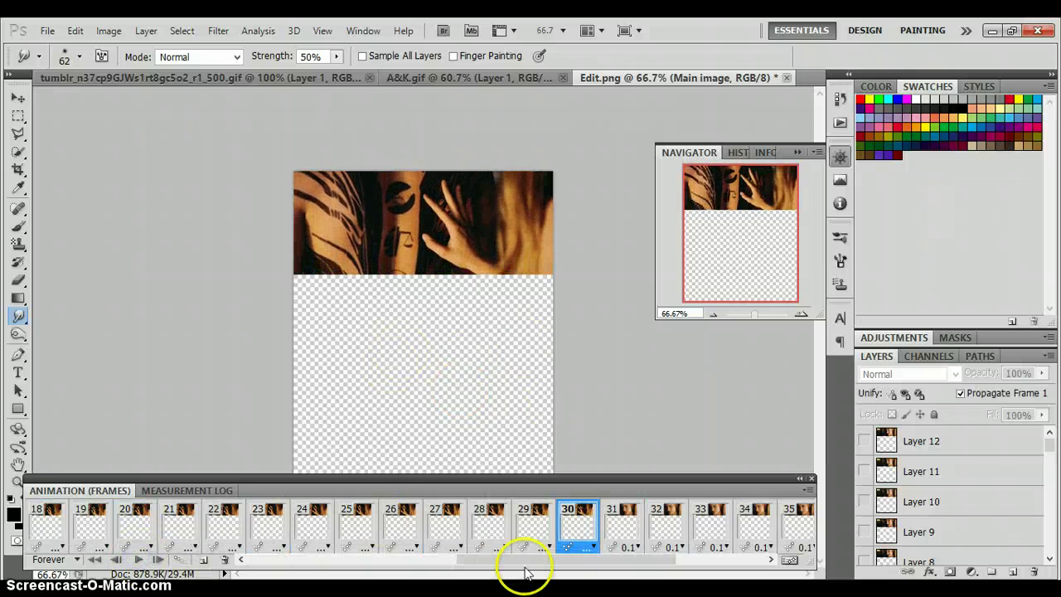
Duplicate the Main image layer within Edit.png from the first animation frame, and preview the animation.
drag(525, 567, 260, 572)
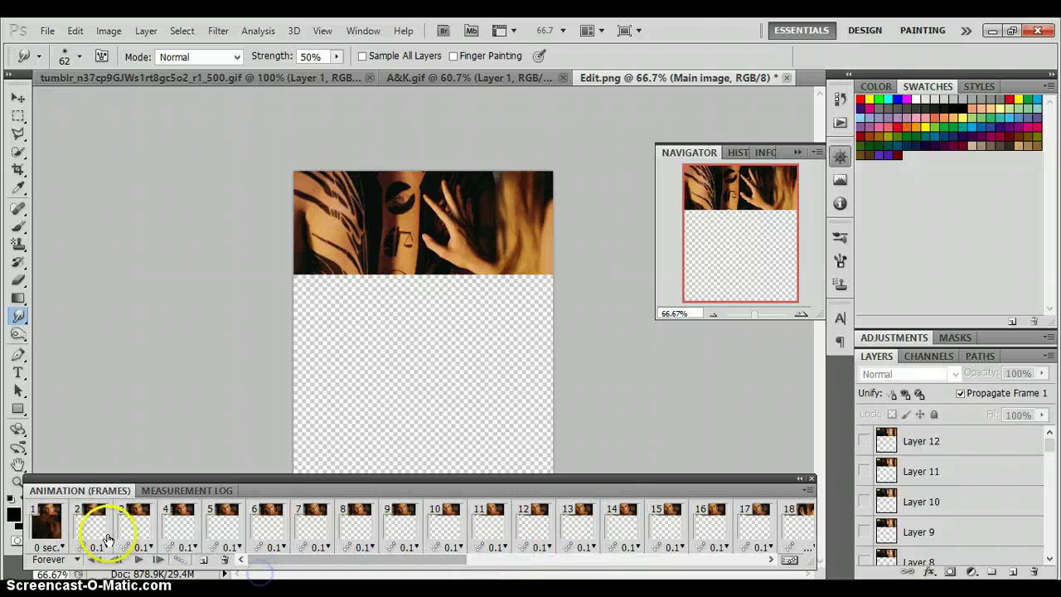
click(52, 548)
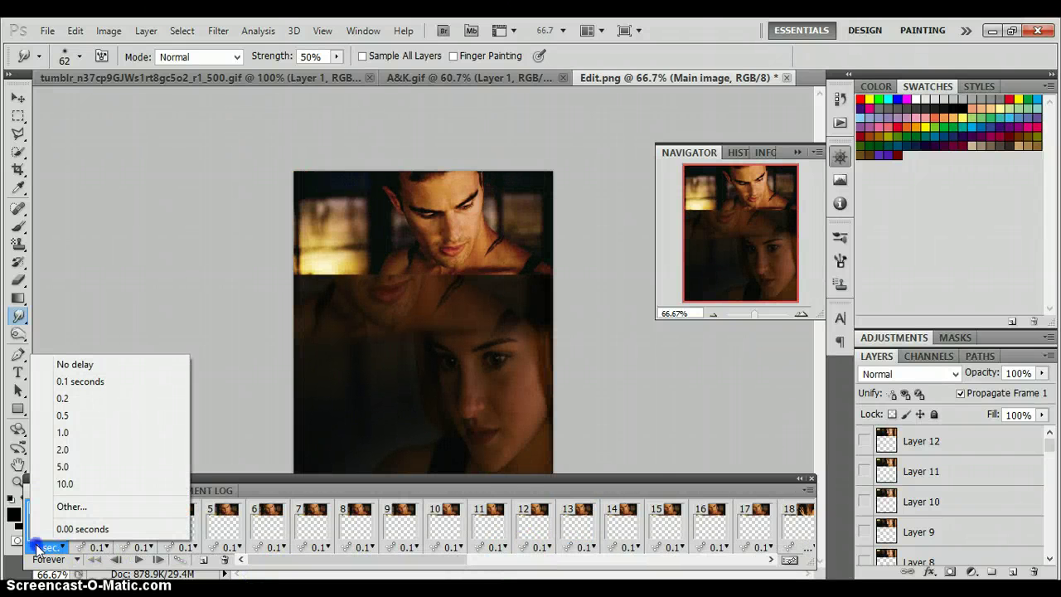
click(38, 548)
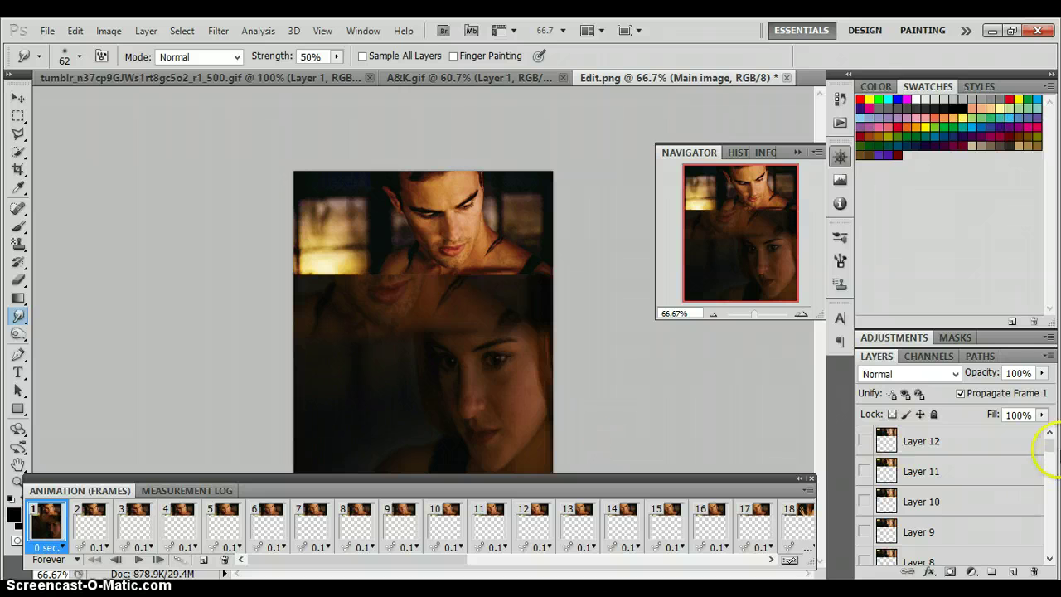
drag(1051, 444, 1057, 552)
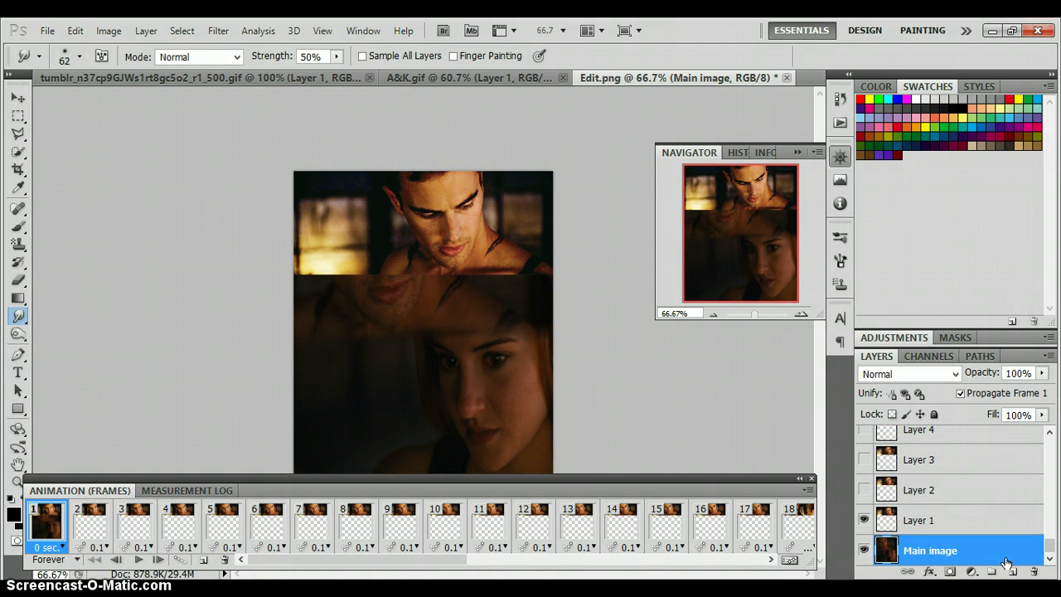
click(138, 31)
click(152, 63)
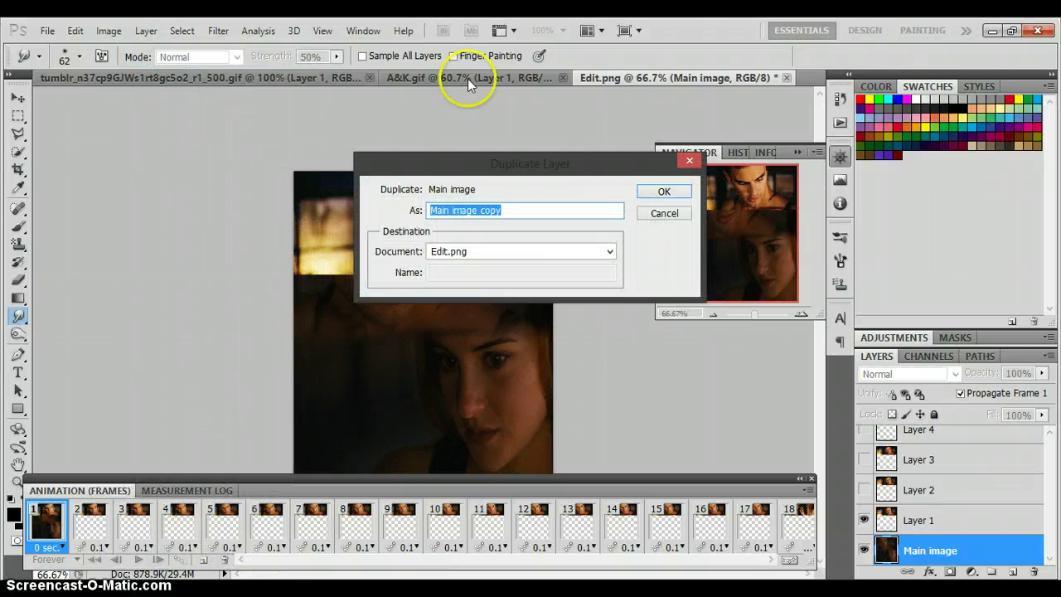
click(645, 190)
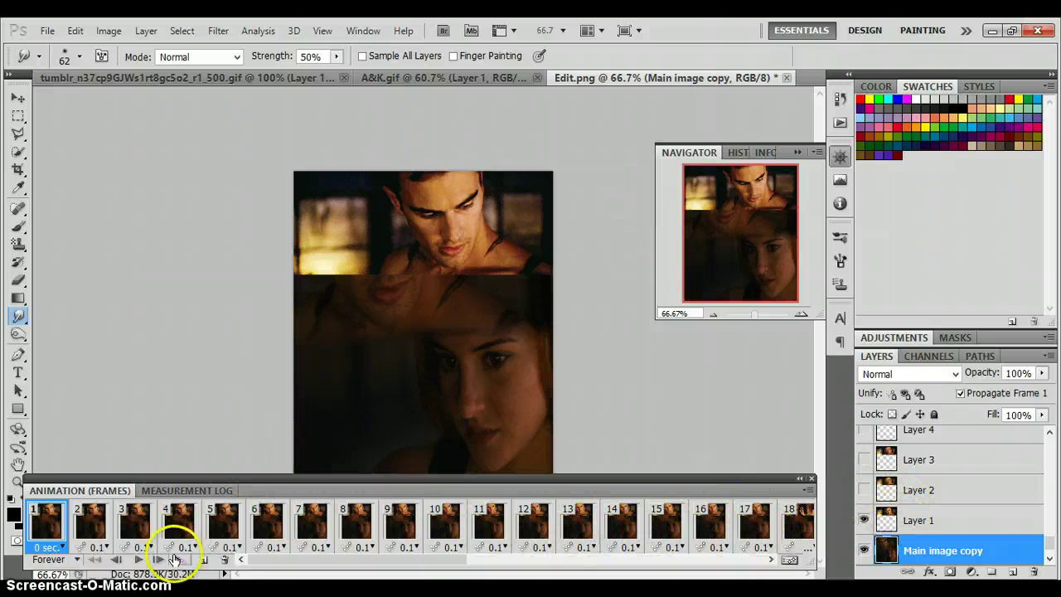
click(137, 560)
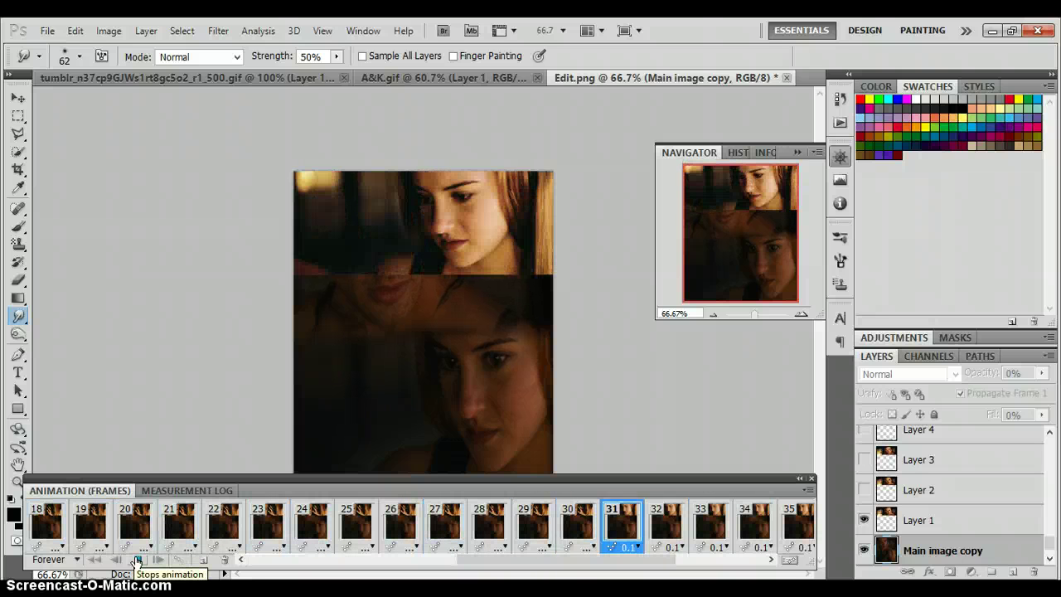
click(137, 560)
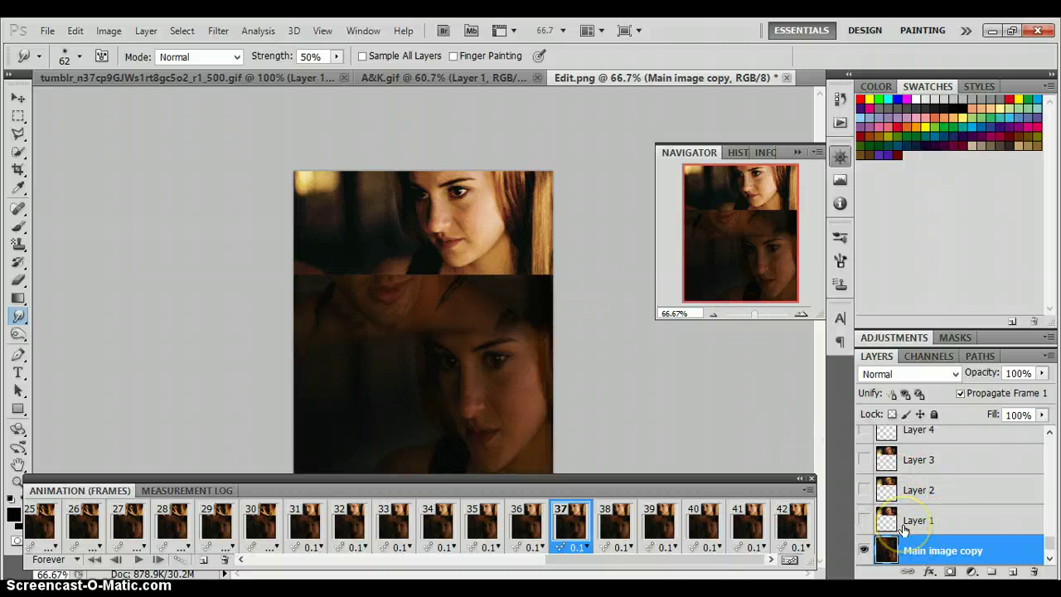
Scale all the GIF frame layers to about 78% width and 101% height, place them over the image's lower left area, and preview the animation.
click(904, 526)
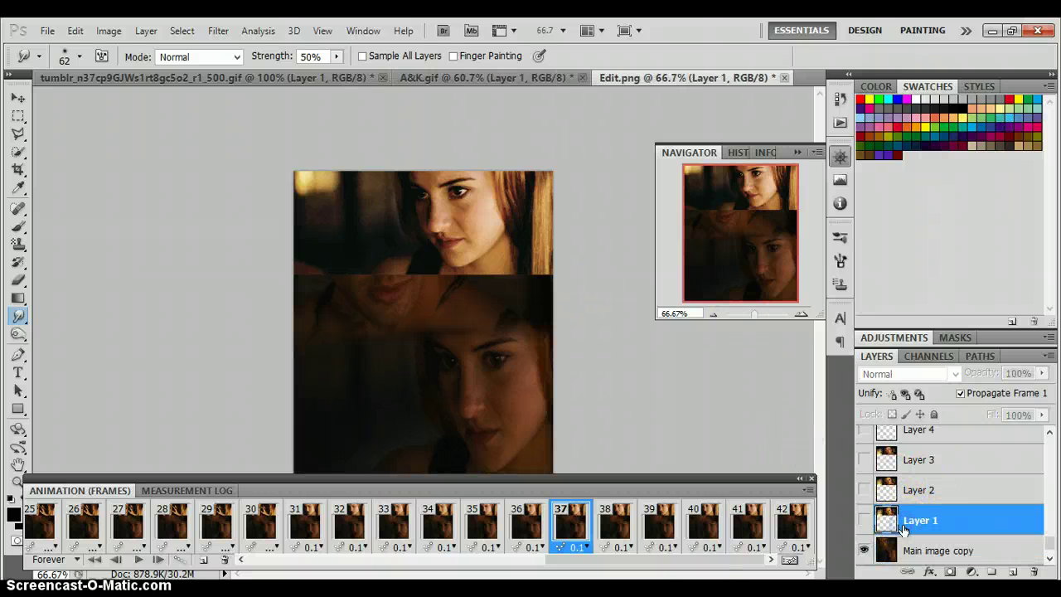
drag(1048, 547, 1049, 444)
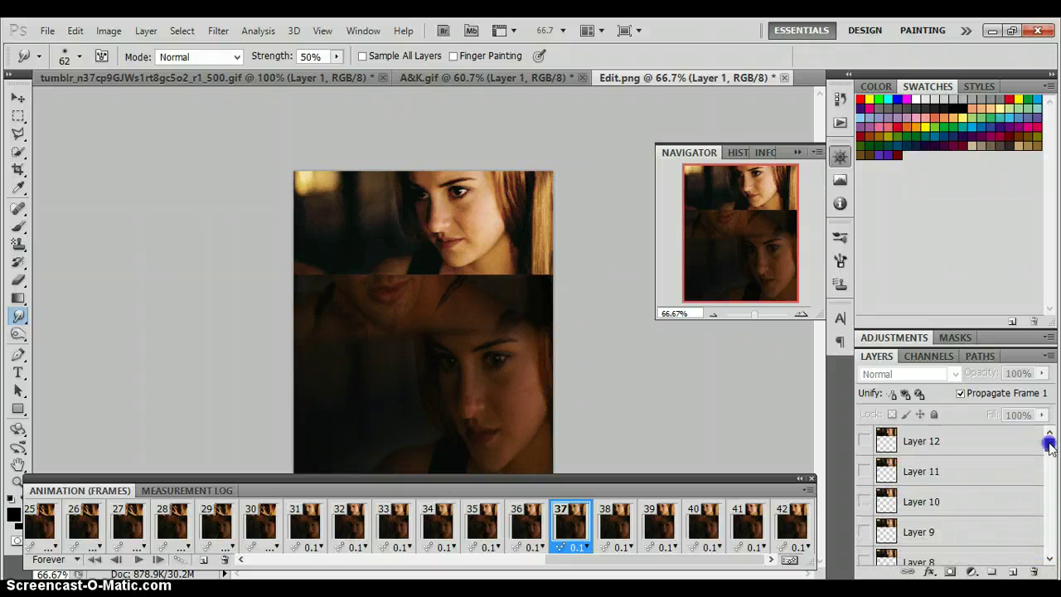
shift+click(938, 444)
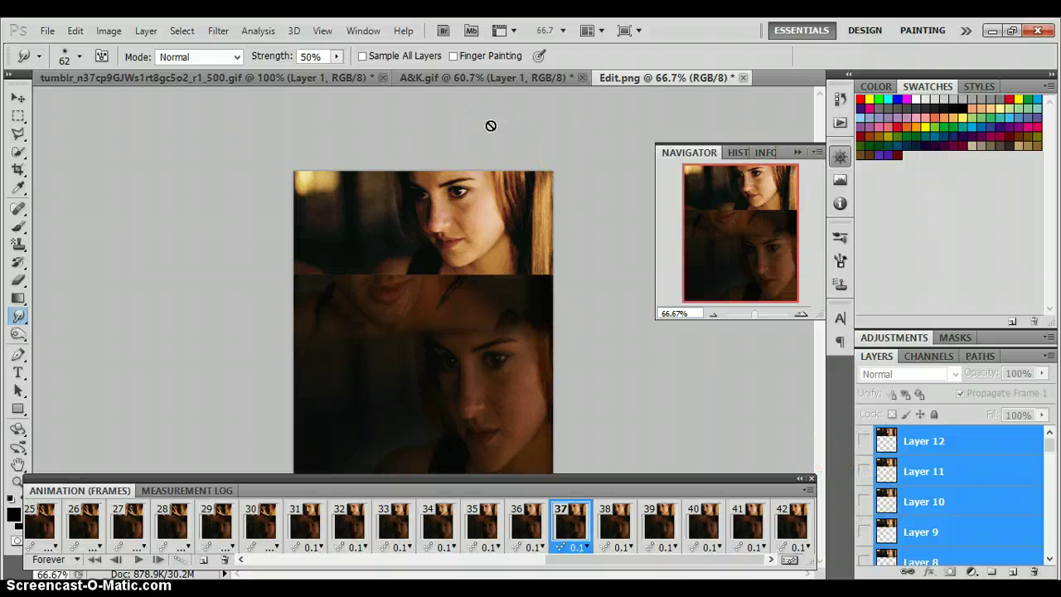
key(ctrl+t)
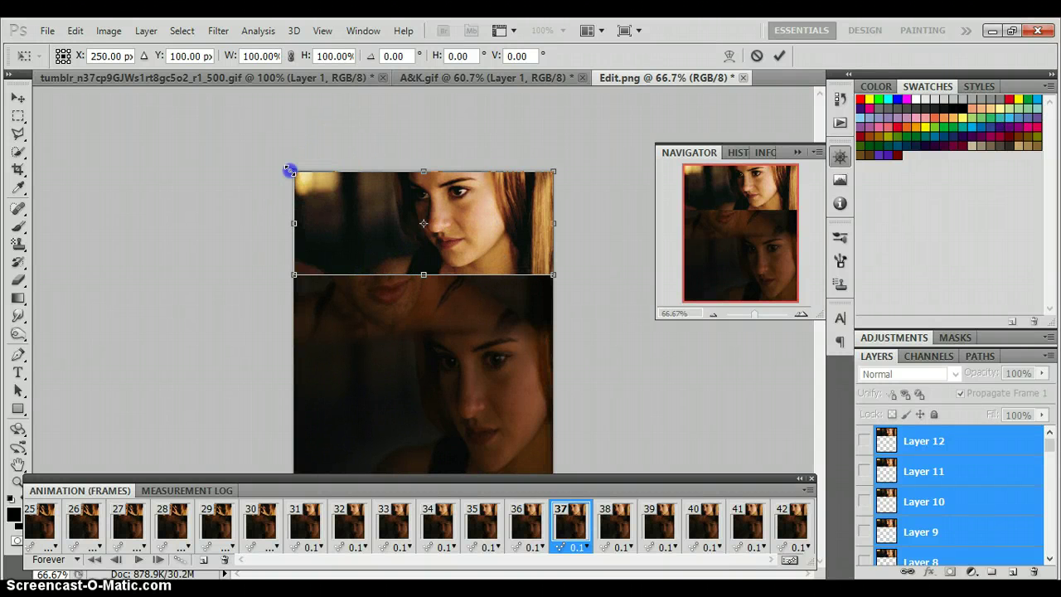
drag(289, 170, 366, 178)
drag(450, 215, 374, 386)
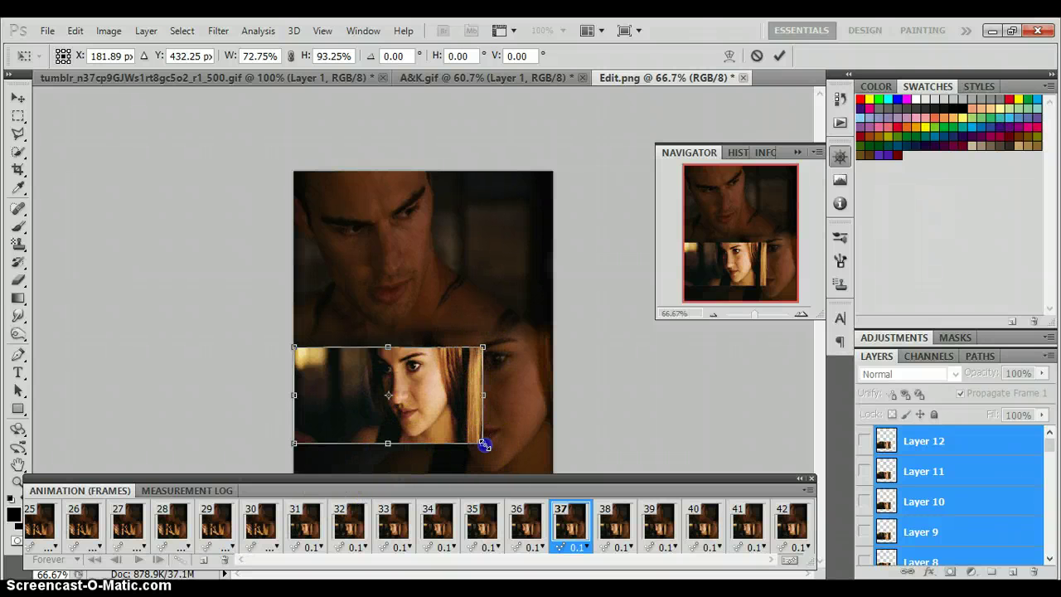
drag(485, 445, 466, 399)
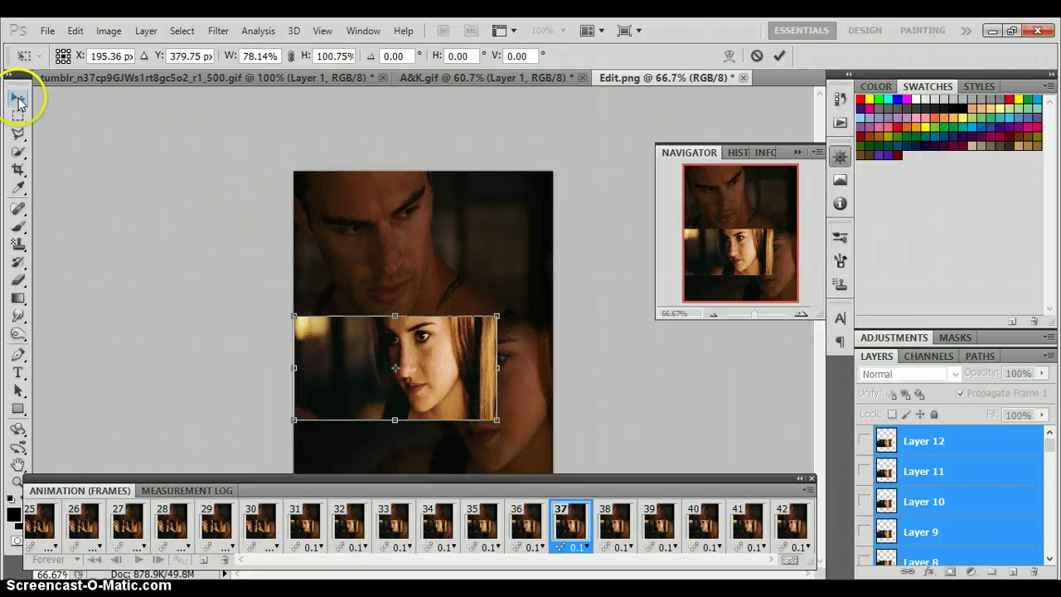
click(18, 99)
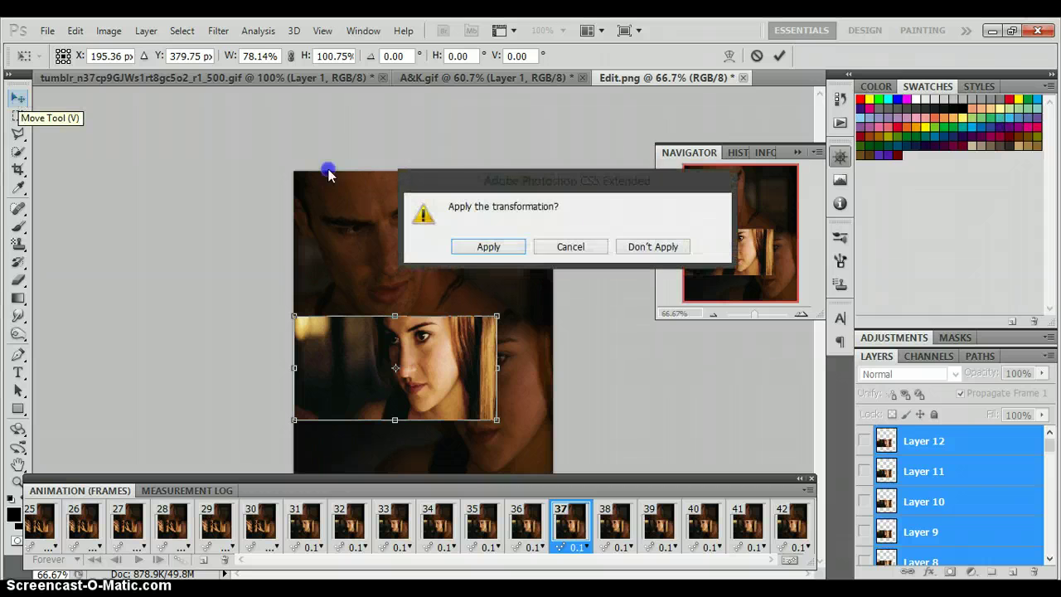
click(479, 246)
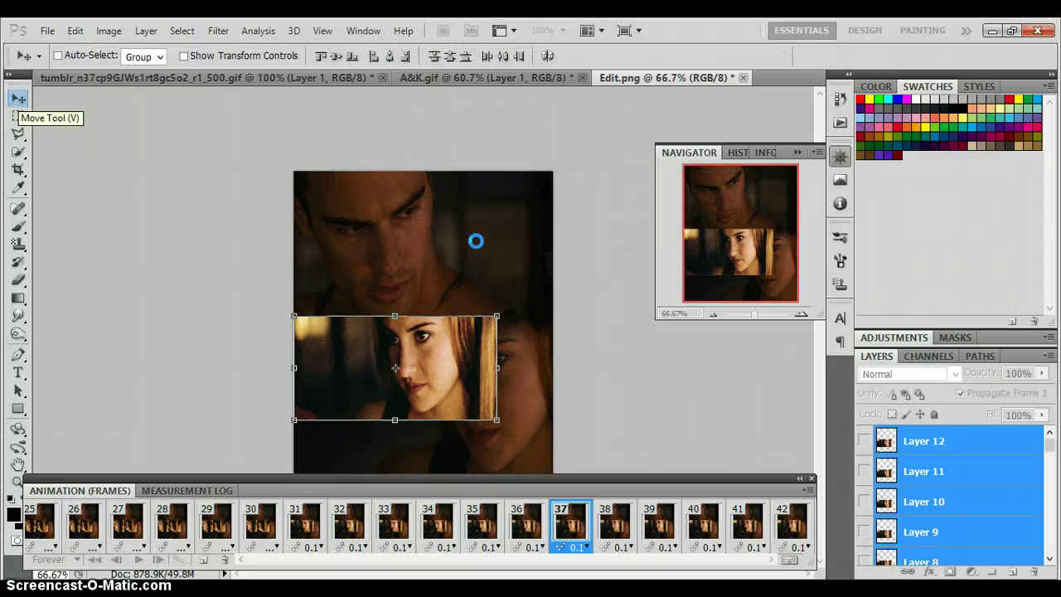
click(138, 560)
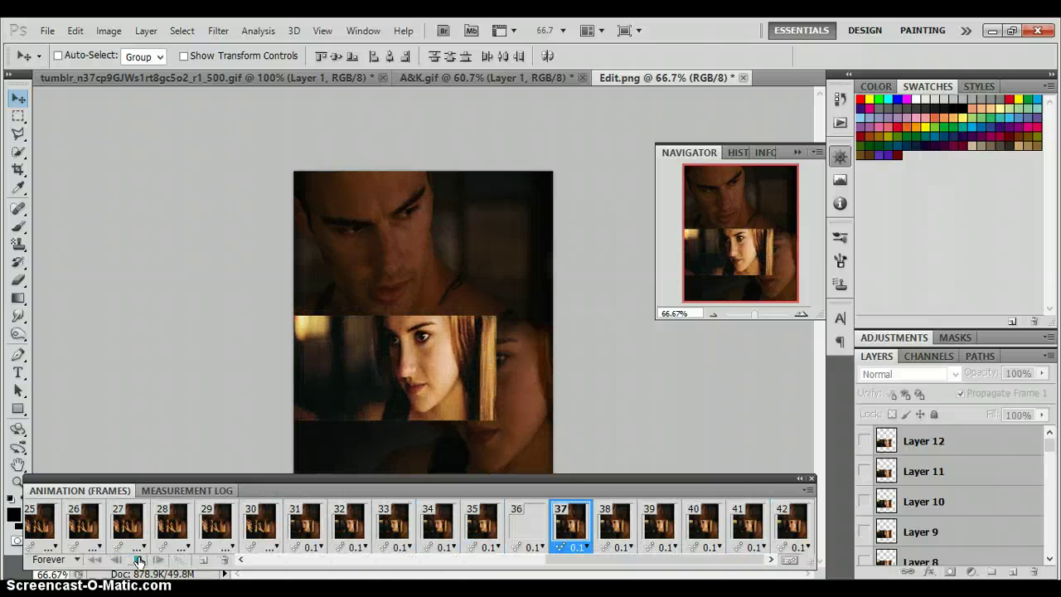
click(138, 561)
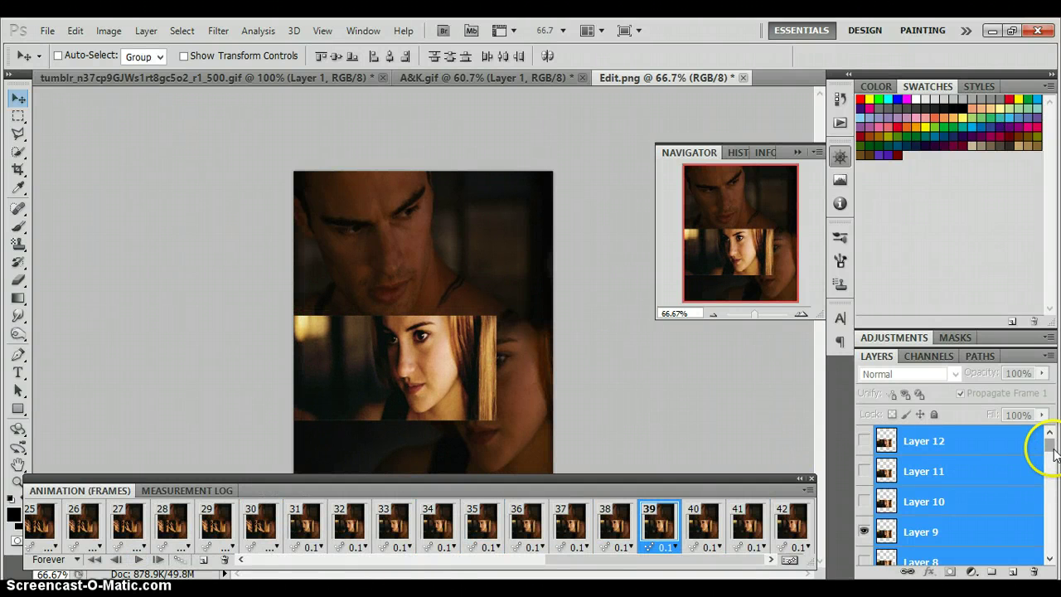
Try to move the Main image copy layer up above the GIF frame layers.
drag(1046, 443, 1056, 582)
click(988, 525)
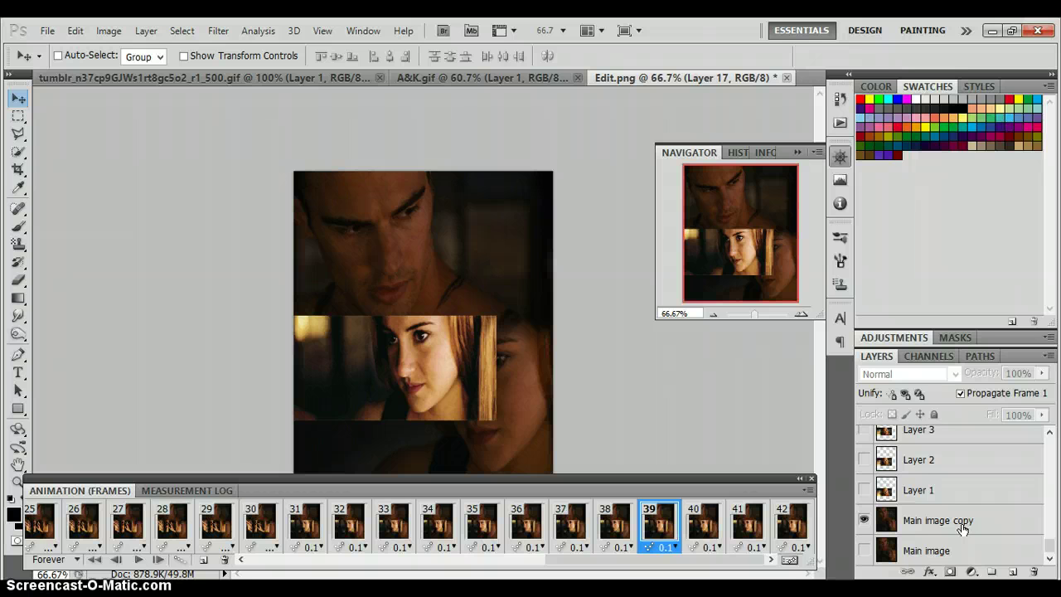
drag(962, 529, 985, 383)
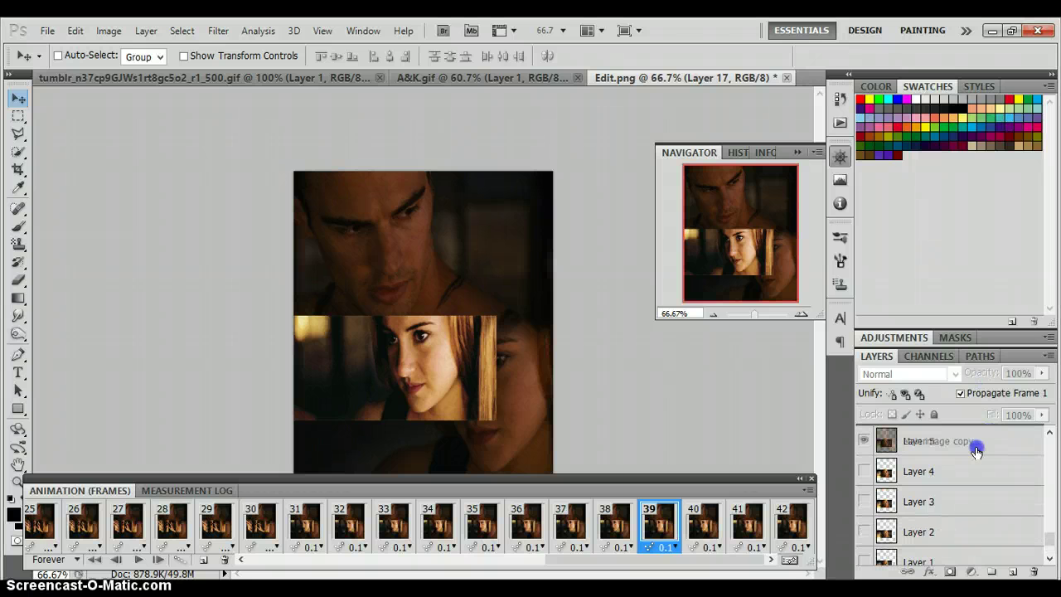
mouse_move(976, 451)
mouse_down()
mouse_move(972, 423)
mouse_move(966, 438)
mouse_up()
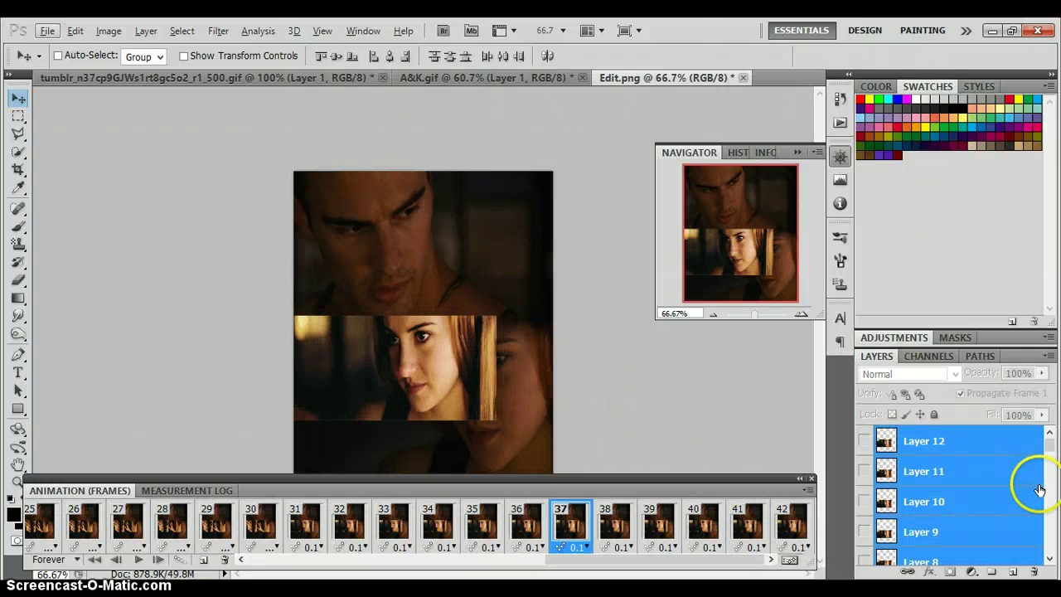
Move the Main image copy layer to the top of the layer stack, above Layer 12.
drag(1048, 444, 1054, 552)
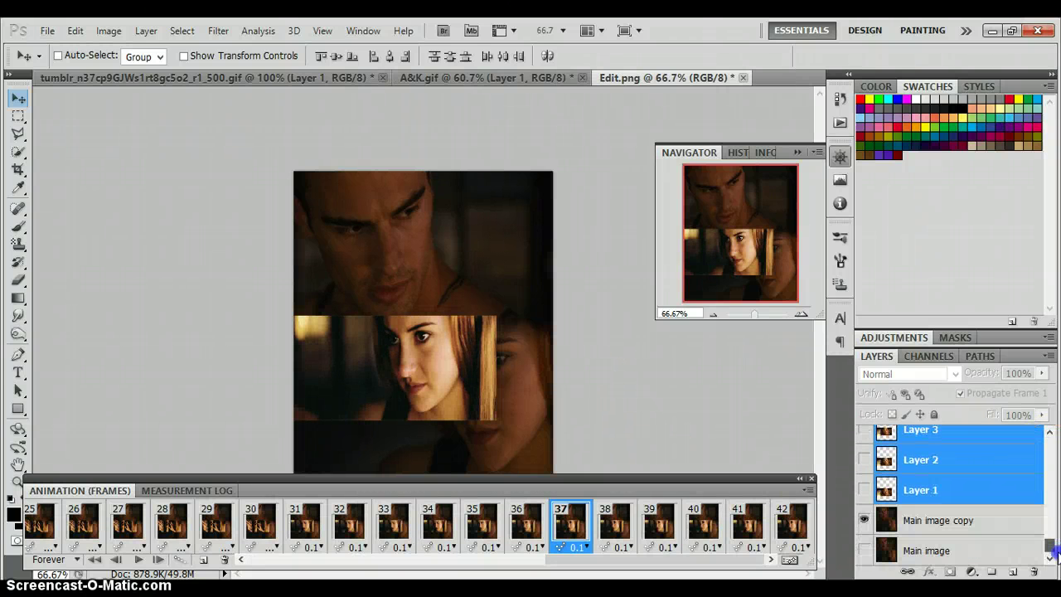
click(1008, 531)
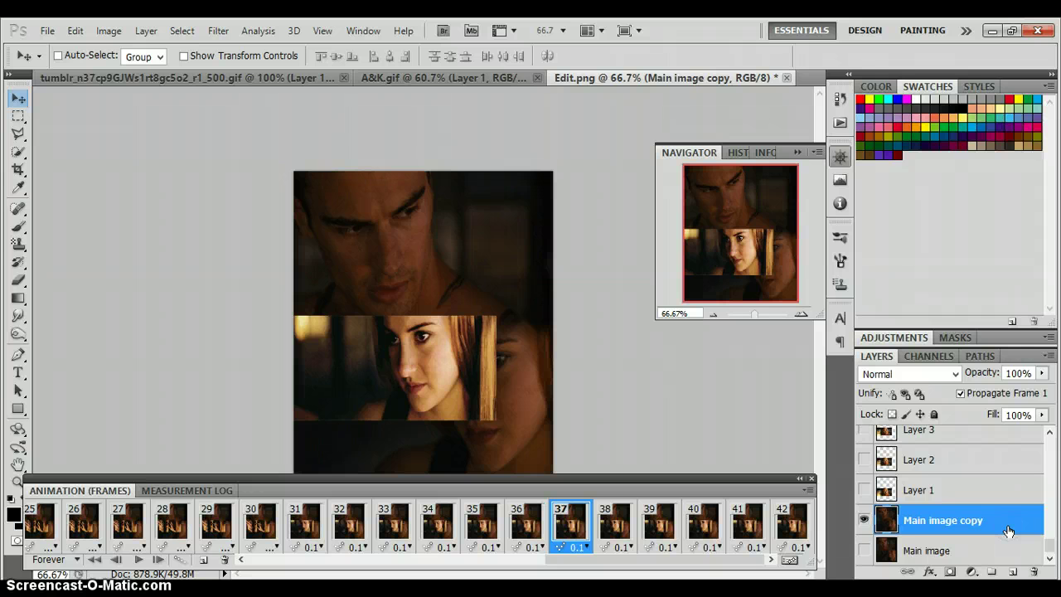
drag(1008, 530, 986, 439)
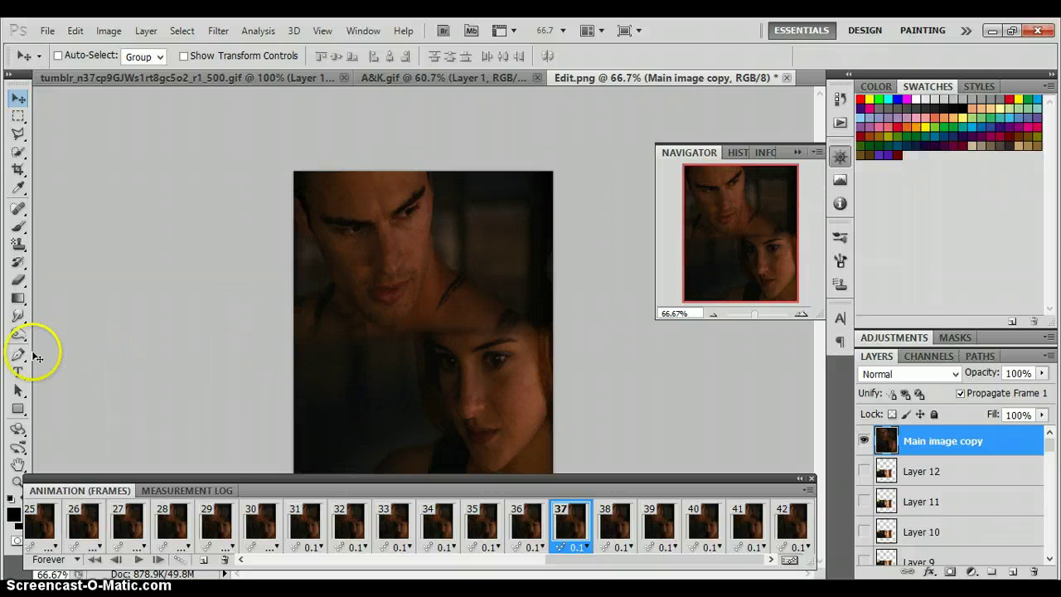
Activate the Eraser tool and set its brush size to 193 px.
click(17, 282)
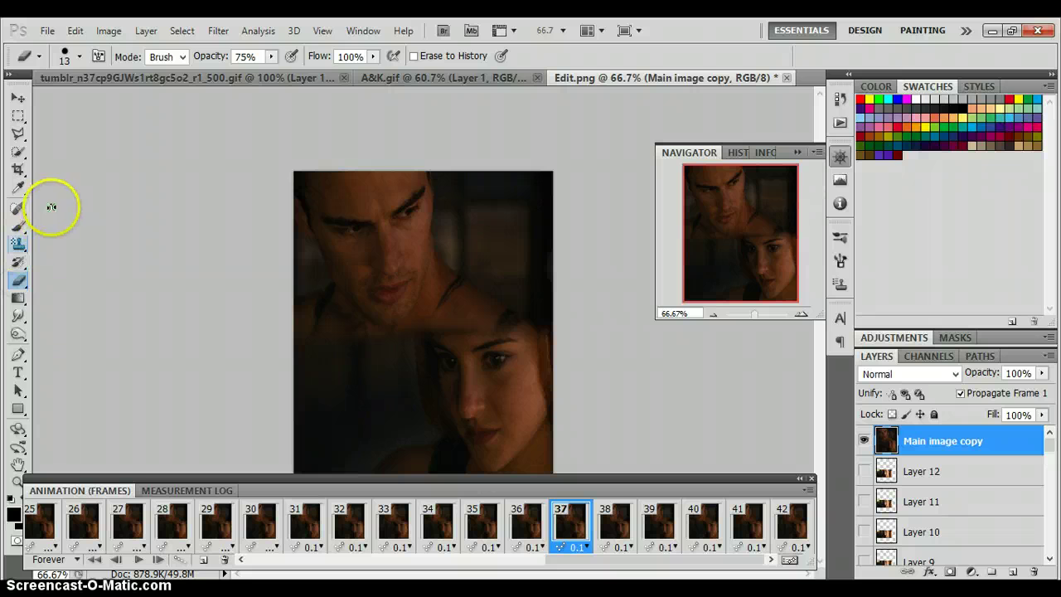
click(81, 56)
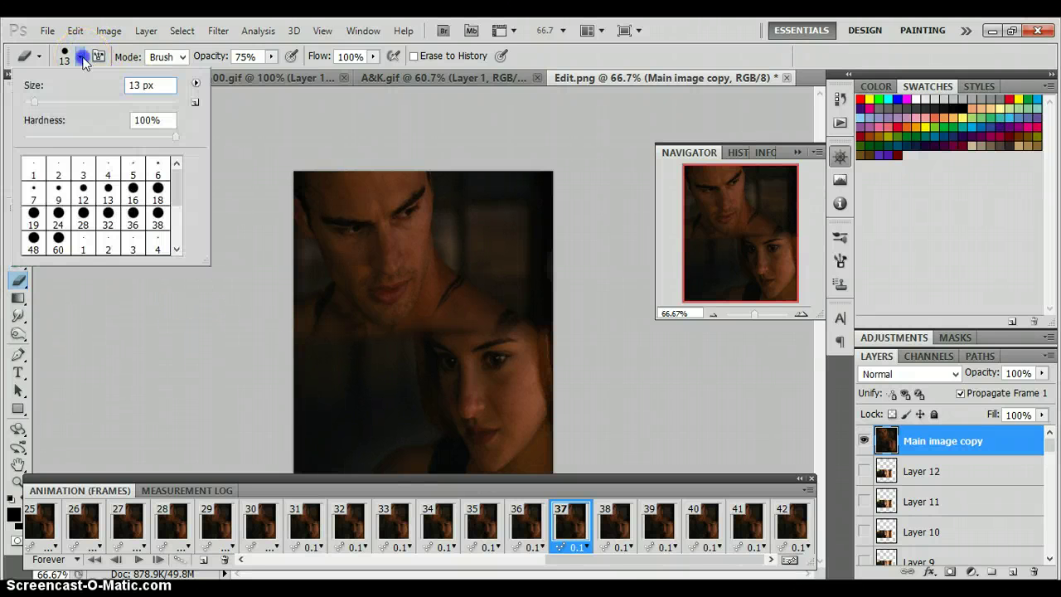
click(99, 101)
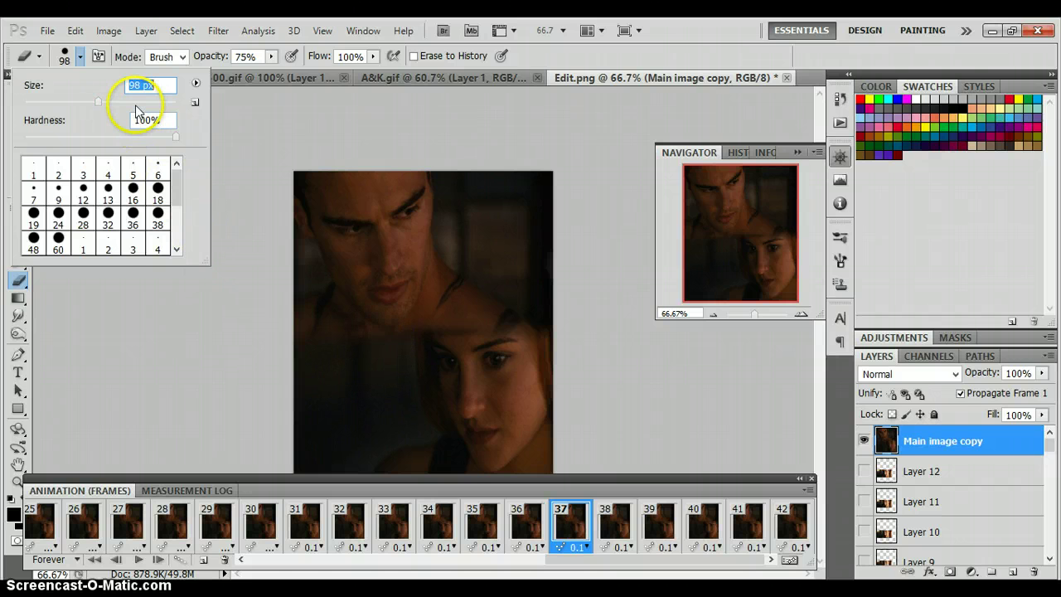
drag(131, 104, 137, 106)
Try erasing the part of the Main image copy layer that covers the GIF's face, and undo the eraser strokes.
click(365, 375)
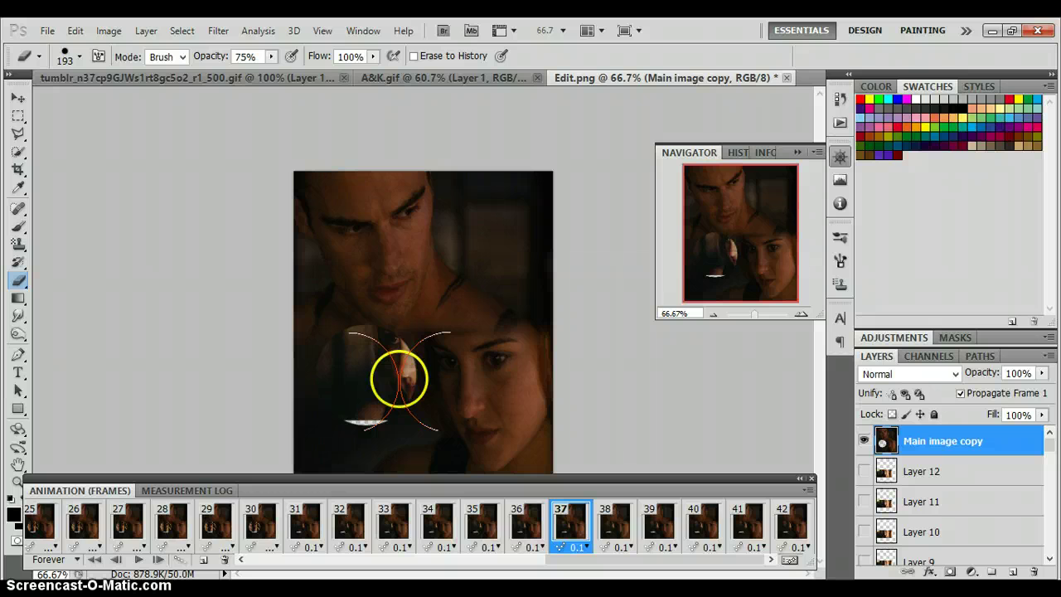
click(399, 379)
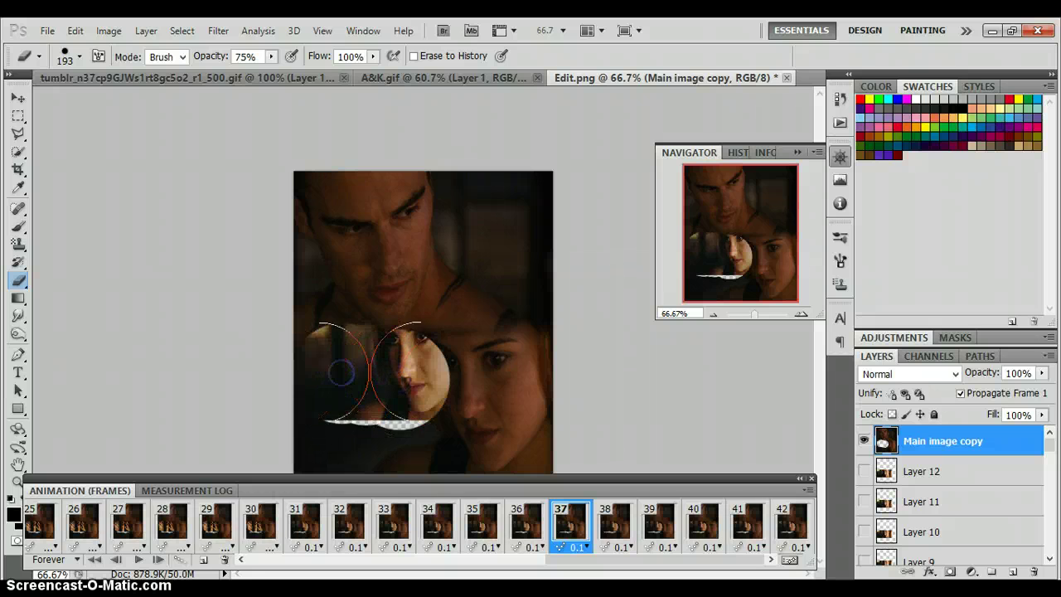
click(398, 364)
click(400, 388)
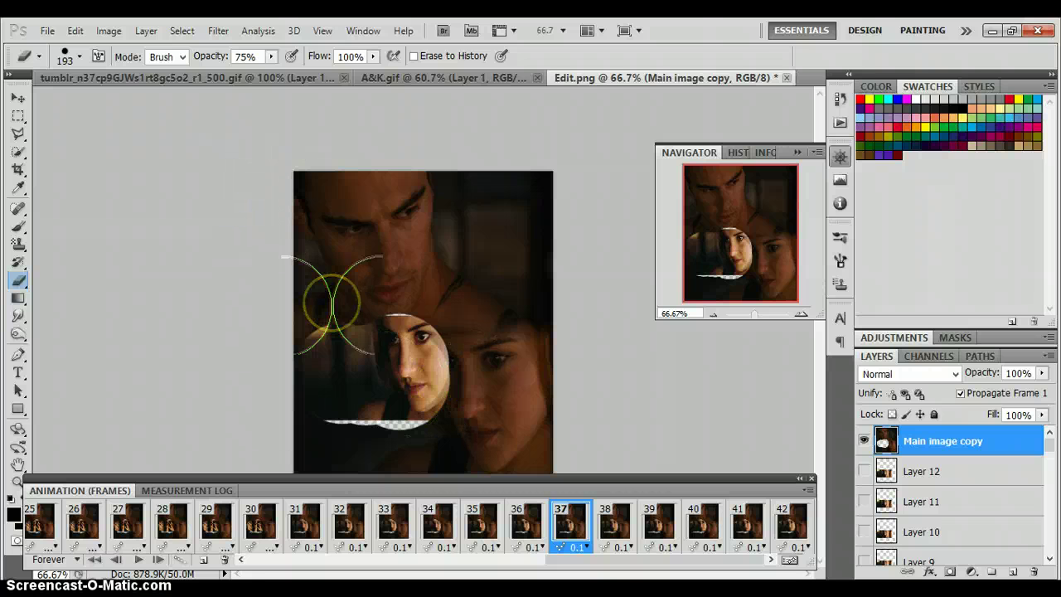
key(ctrl+alt+z)
key(ctrl+alt+z)
key(ctrl+alt+z)
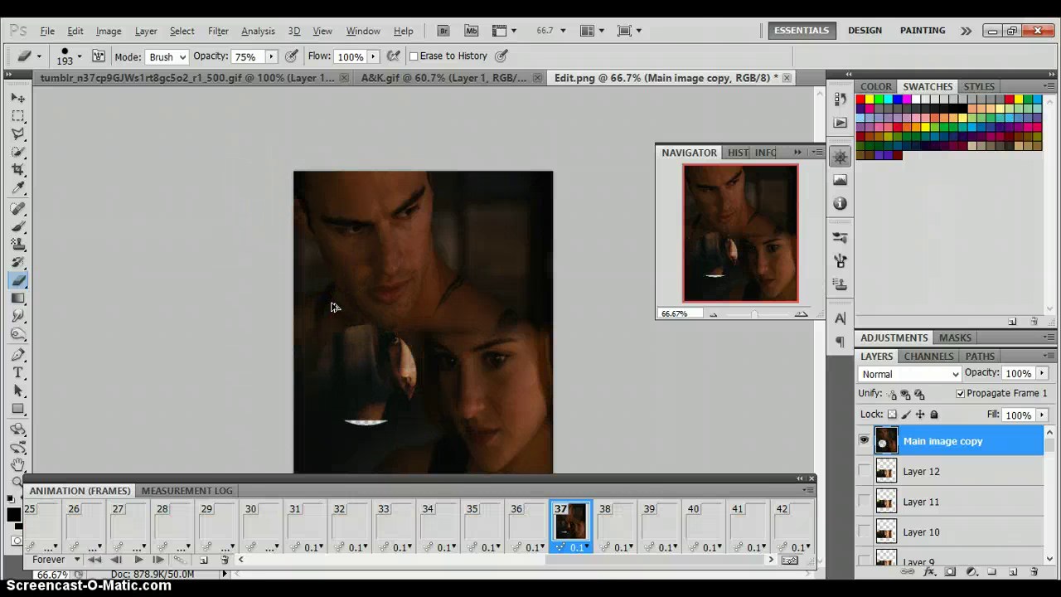
Replace the eraser's current brush presets with the wycked_vampirebites set.
click(79, 57)
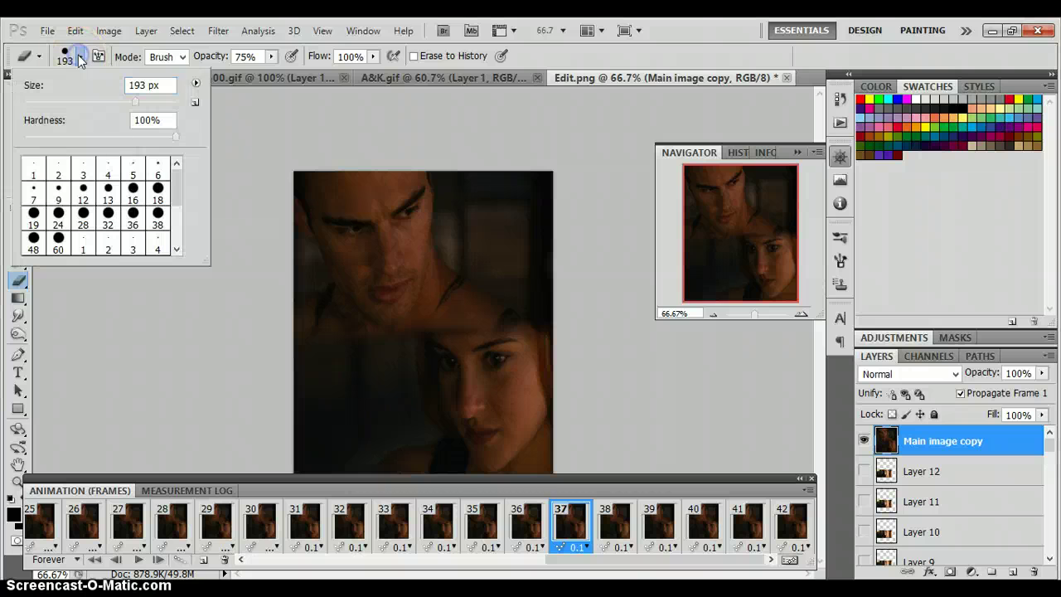
click(196, 84)
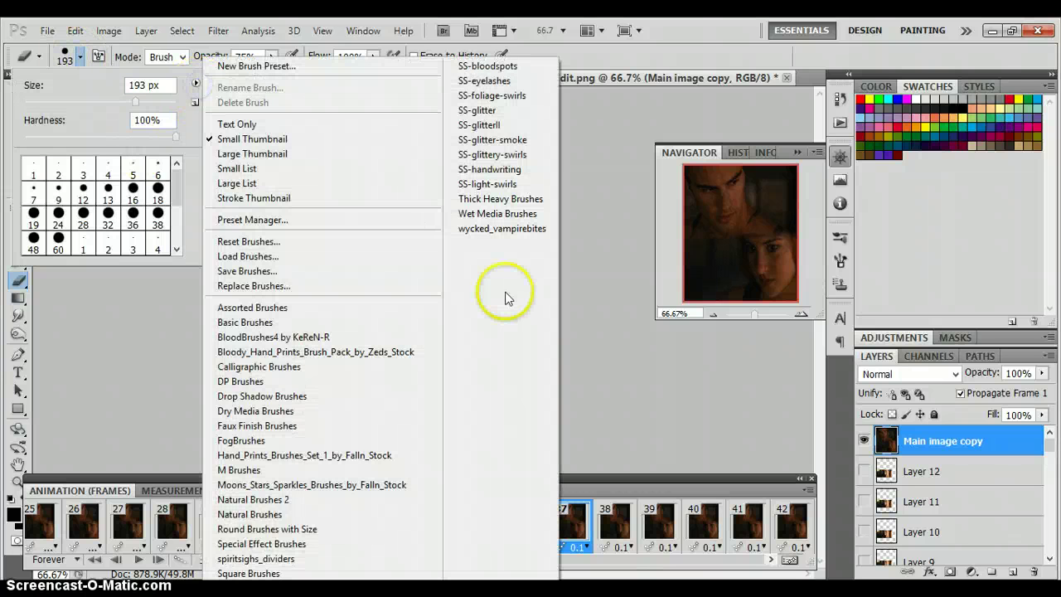
click(494, 228)
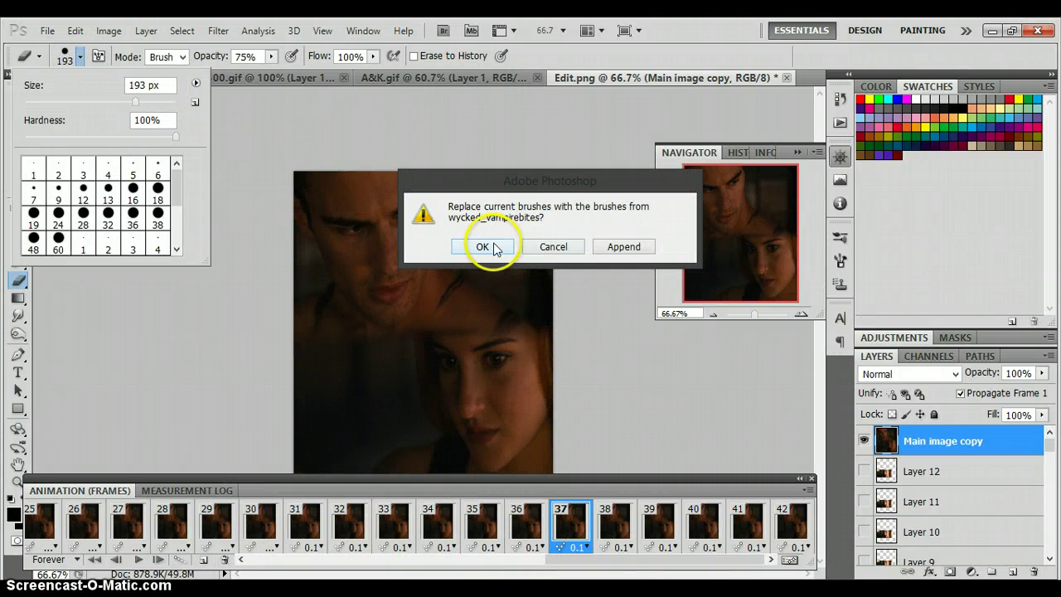
click(489, 247)
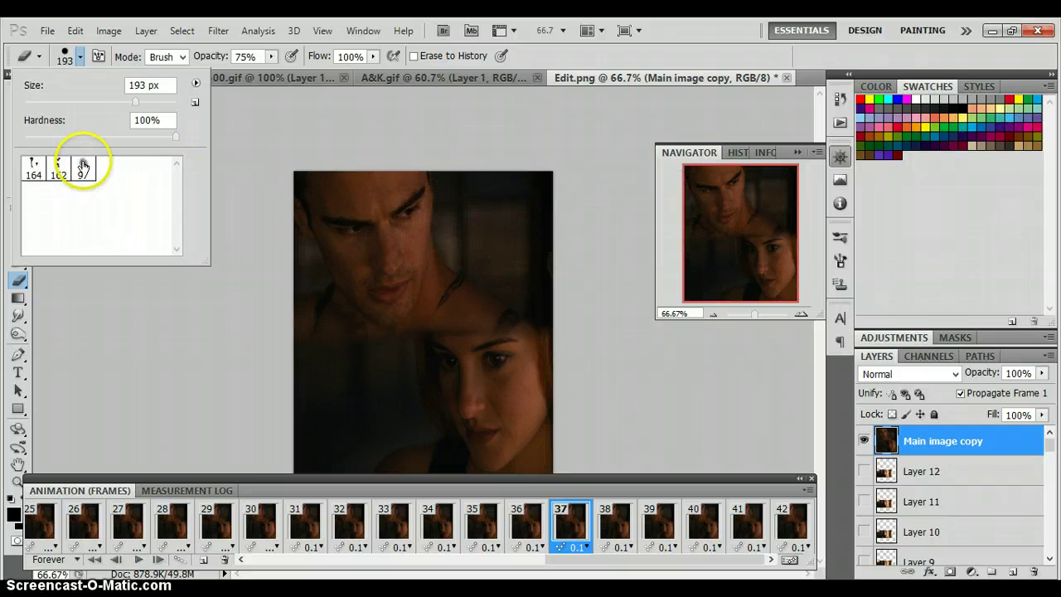
Choose the 97 px brush preset for the eraser and enlarge it to 308 px.
click(83, 166)
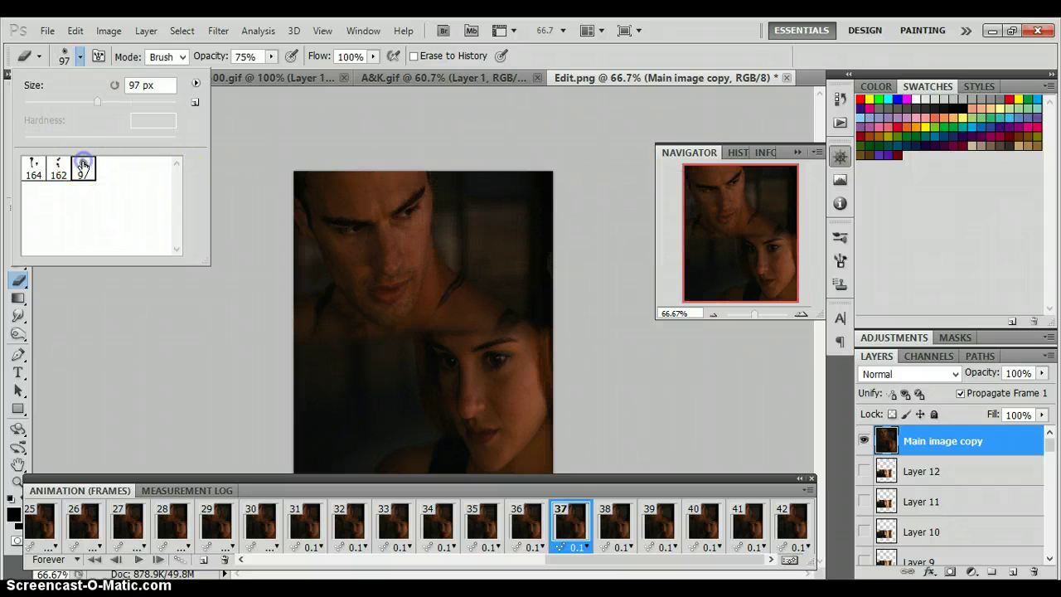
click(120, 102)
click(331, 280)
click(140, 86)
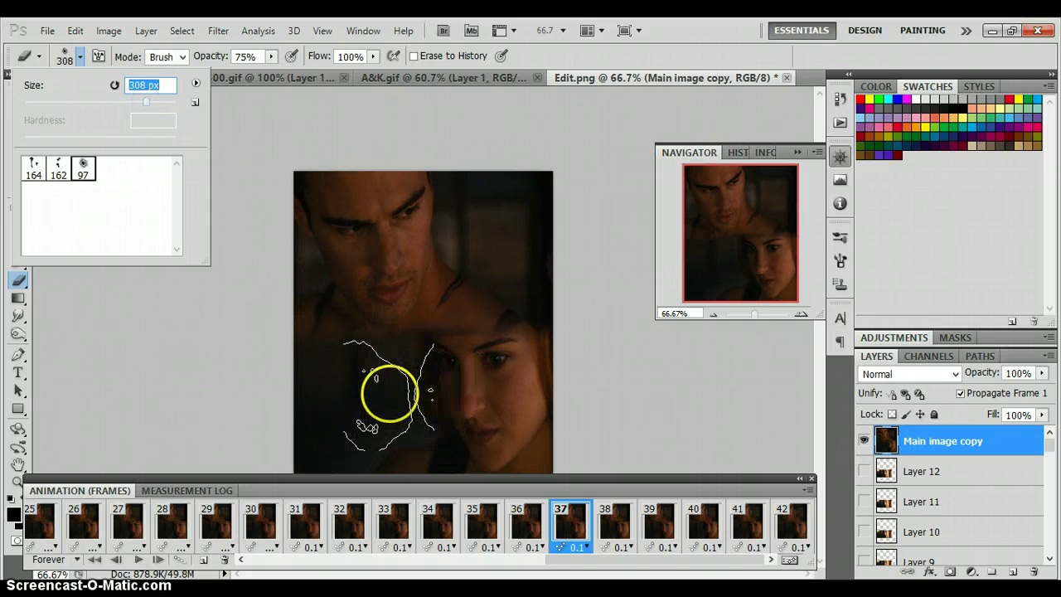
Try erasing the Main image copy layer over the GIF area with the brush at 308 px and at 201 px, undoing the strokes.
click(351, 369)
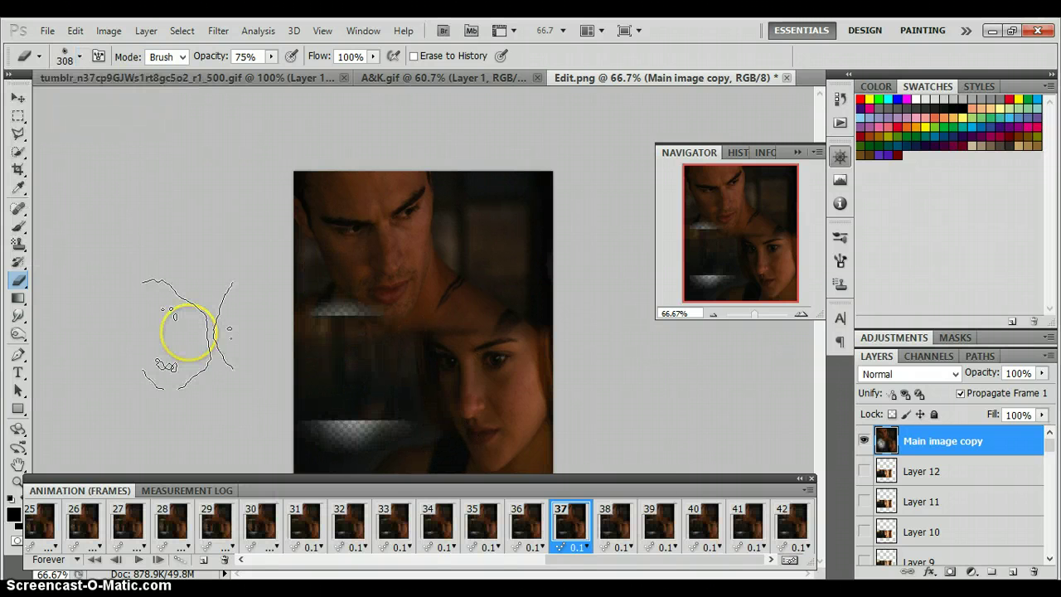
key(ctrl+z)
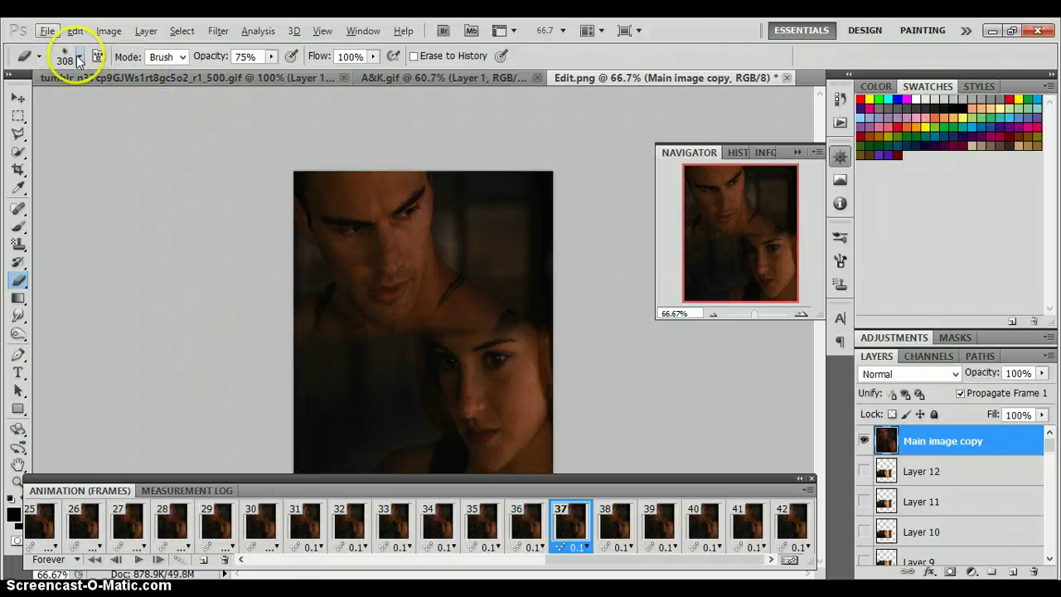
click(80, 60)
drag(145, 103, 137, 100)
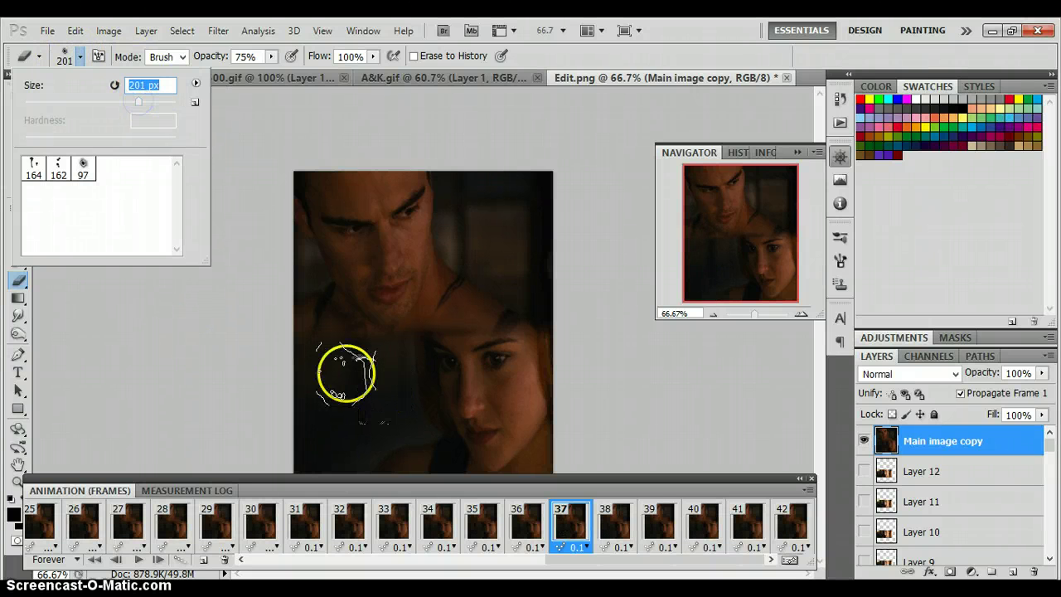
click(338, 367)
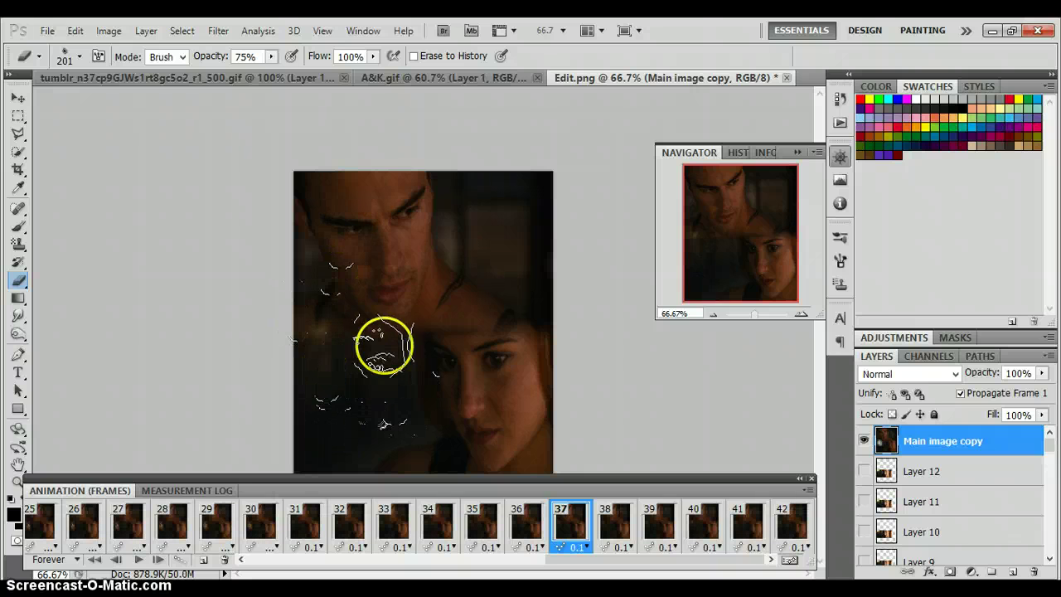
key(alt)
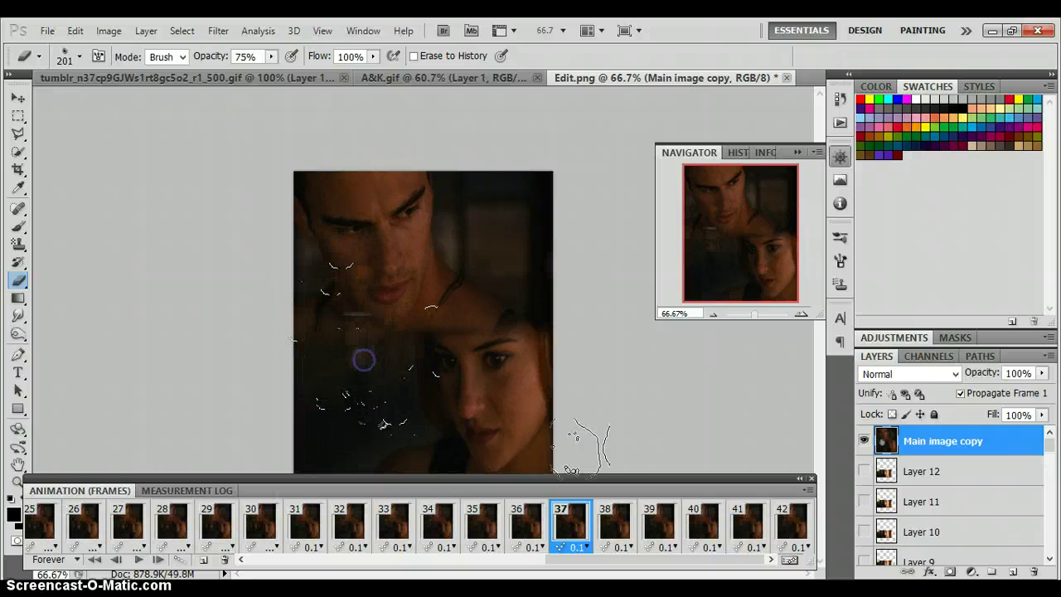
Try erasing the Main image copy layer over the GIF area with a 185 px brush, and undo the strokes.
click(80, 56)
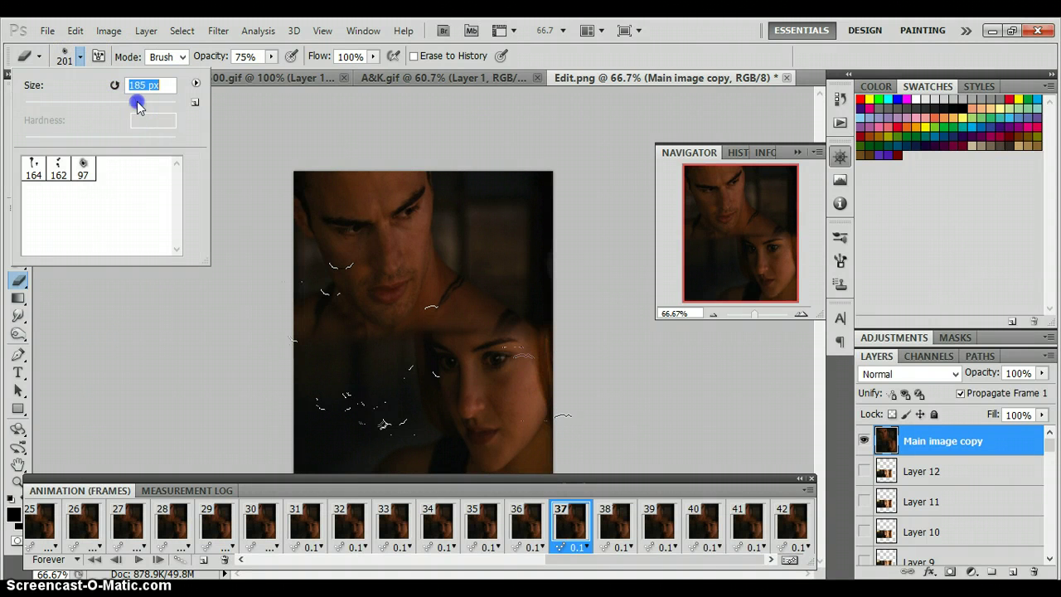
click(339, 372)
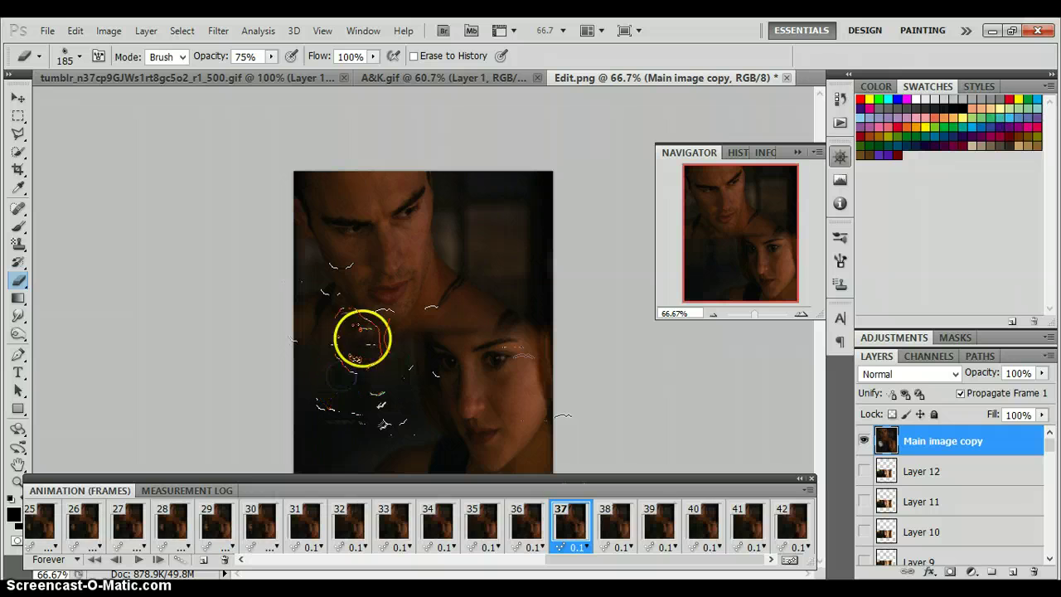
drag(362, 338, 360, 304)
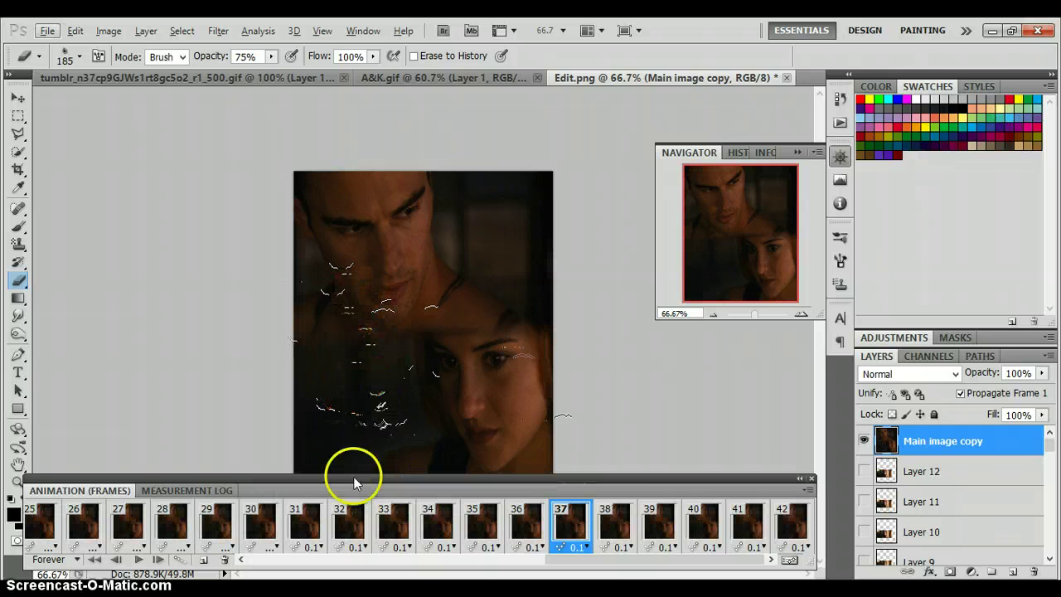
click(360, 380)
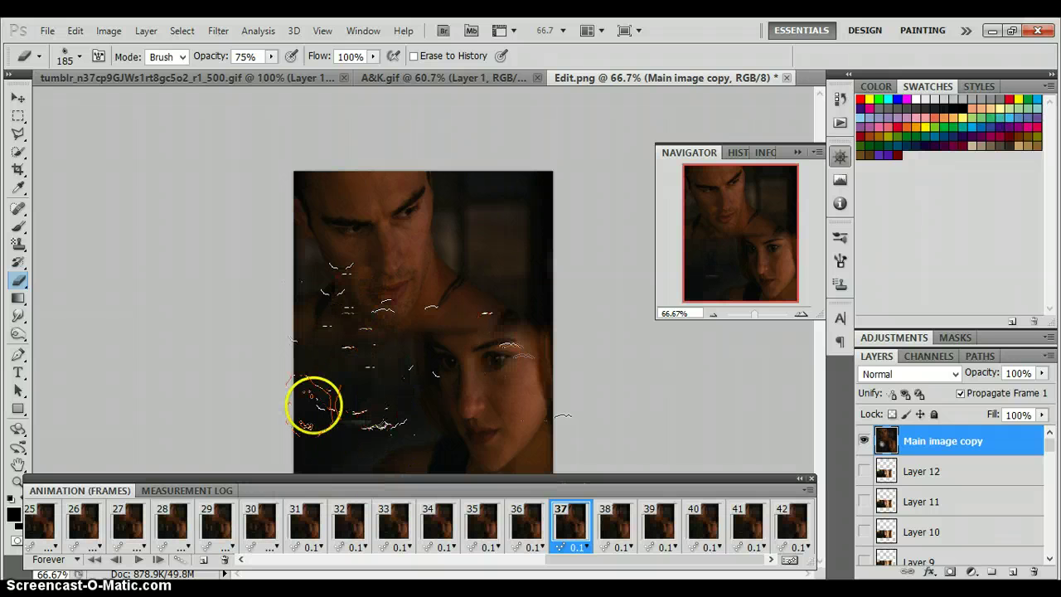
mouse_move(363, 408)
mouse_down()
mouse_move(368, 421)
mouse_move(406, 410)
mouse_up()
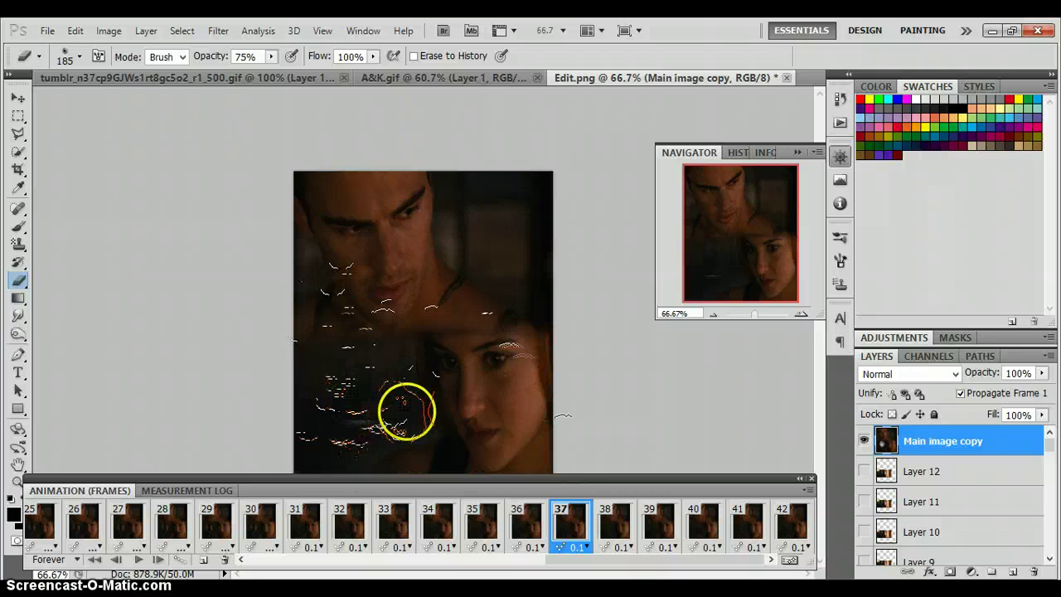
Set the eraser size to 156 px and erase the Main image copy layer over the GIF's face, beside the still woman's face.
click(79, 57)
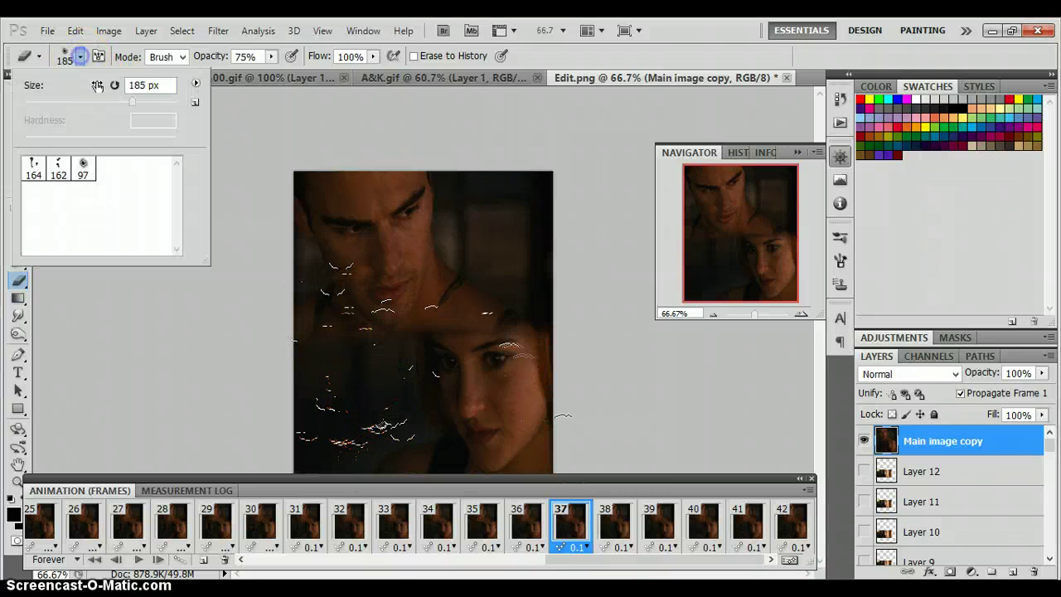
click(385, 354)
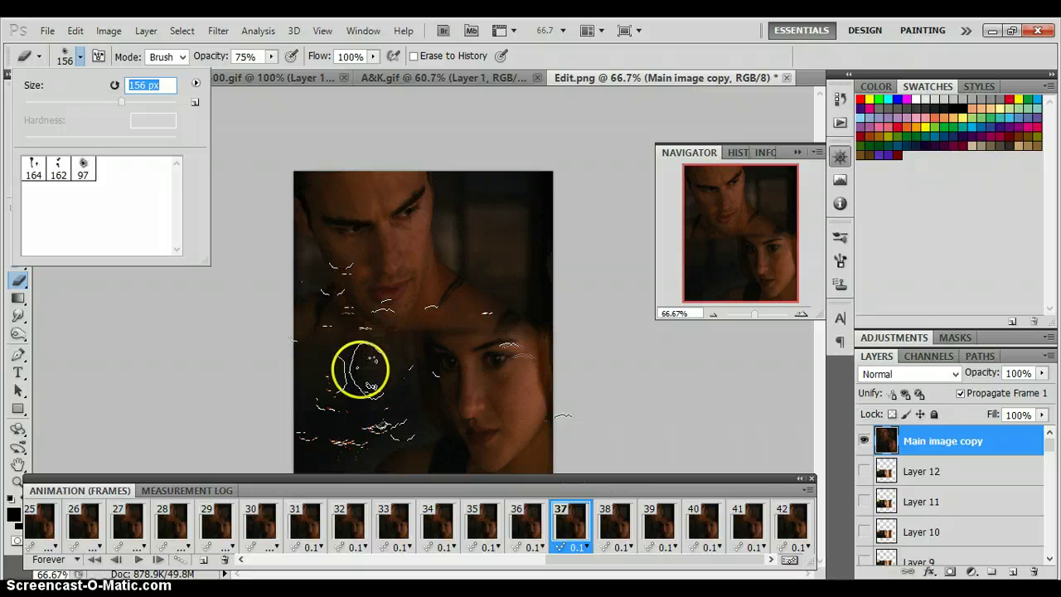
click(378, 384)
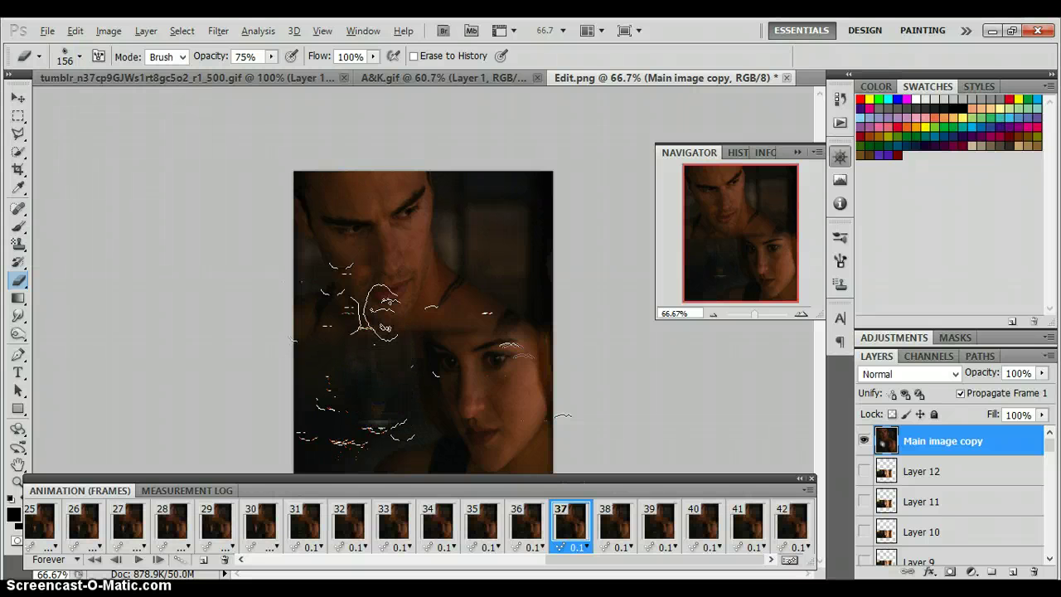
click(407, 375)
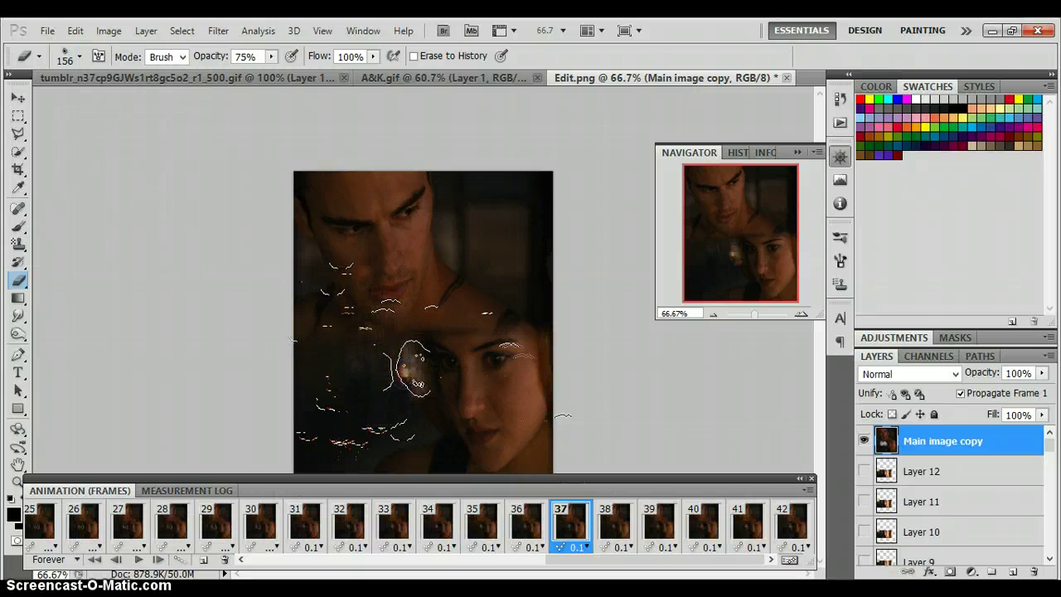
click(407, 366)
click(417, 351)
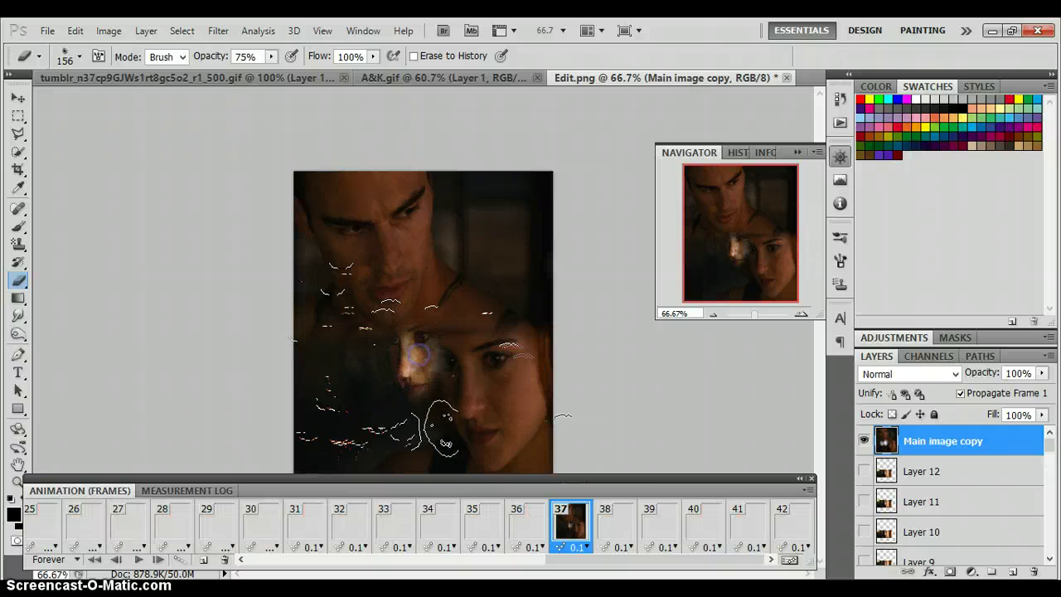
click(415, 398)
click(403, 386)
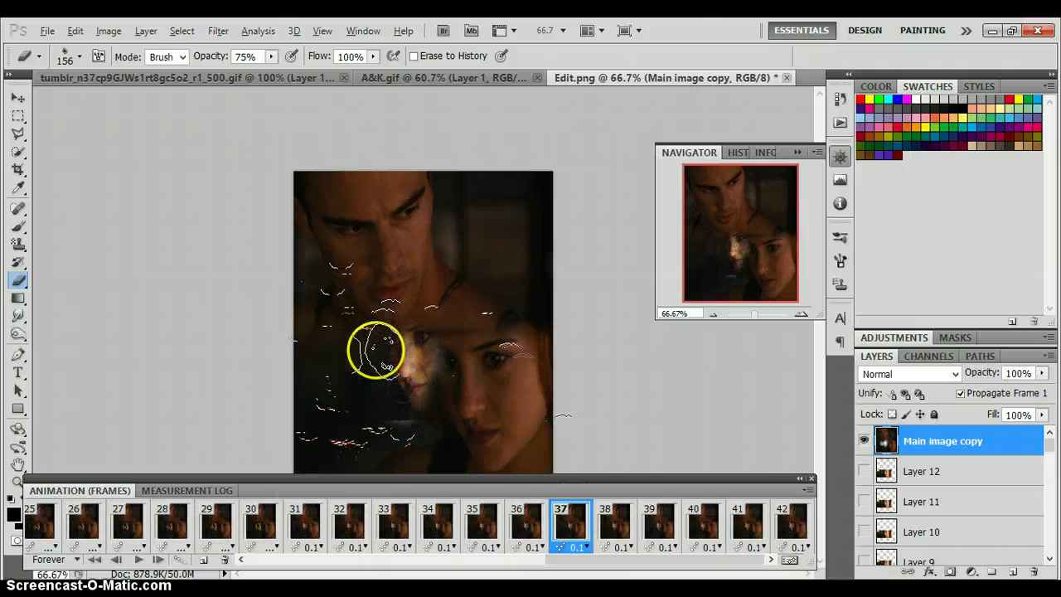
Erase the dark area of the Main image copy layer between the GIF's face and the image's left edge.
click(381, 369)
click(380, 377)
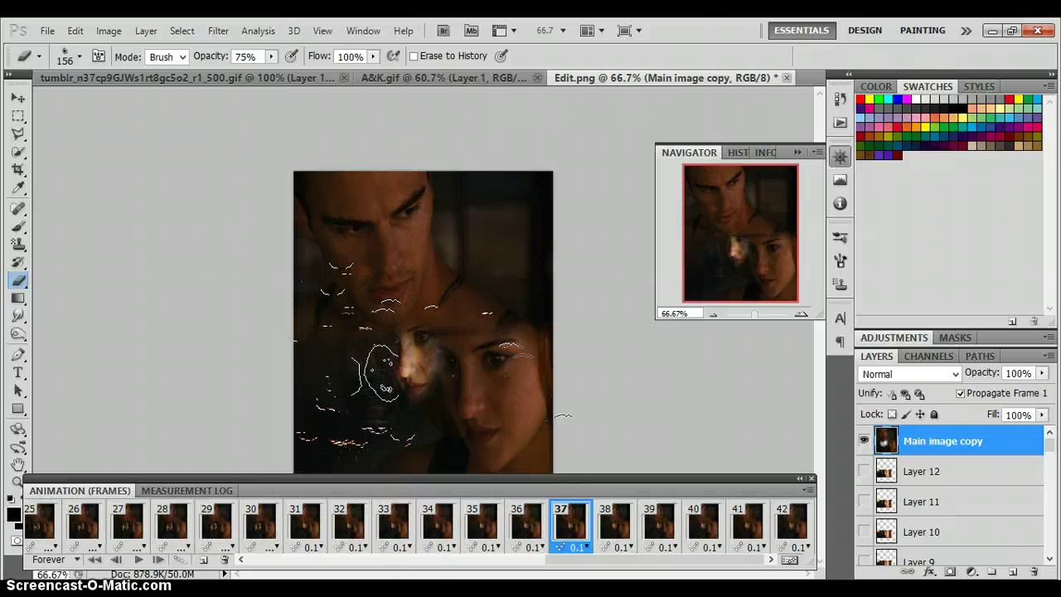
click(354, 378)
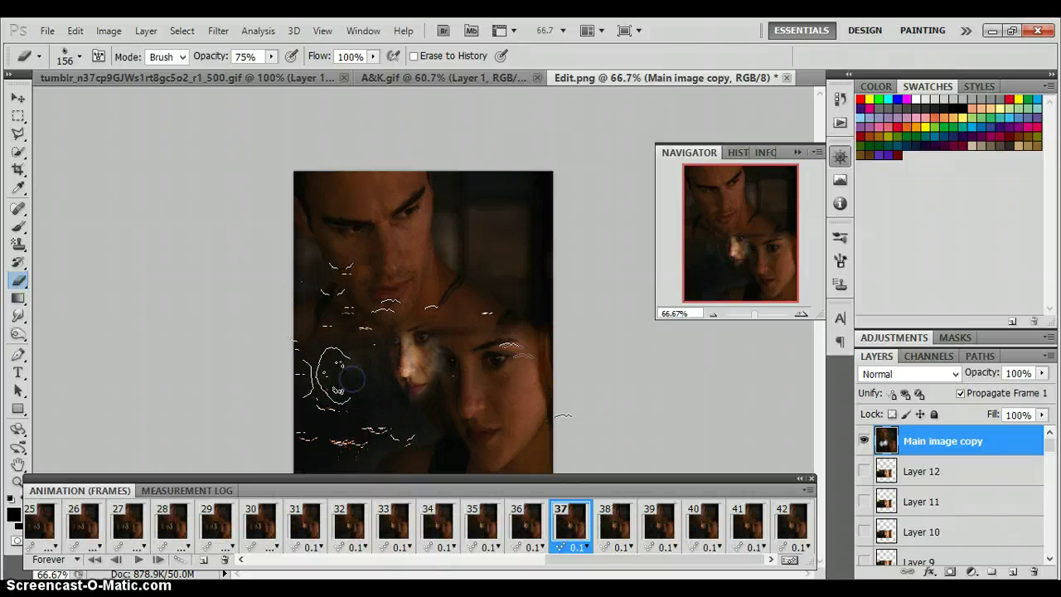
click(328, 376)
click(313, 377)
click(338, 368)
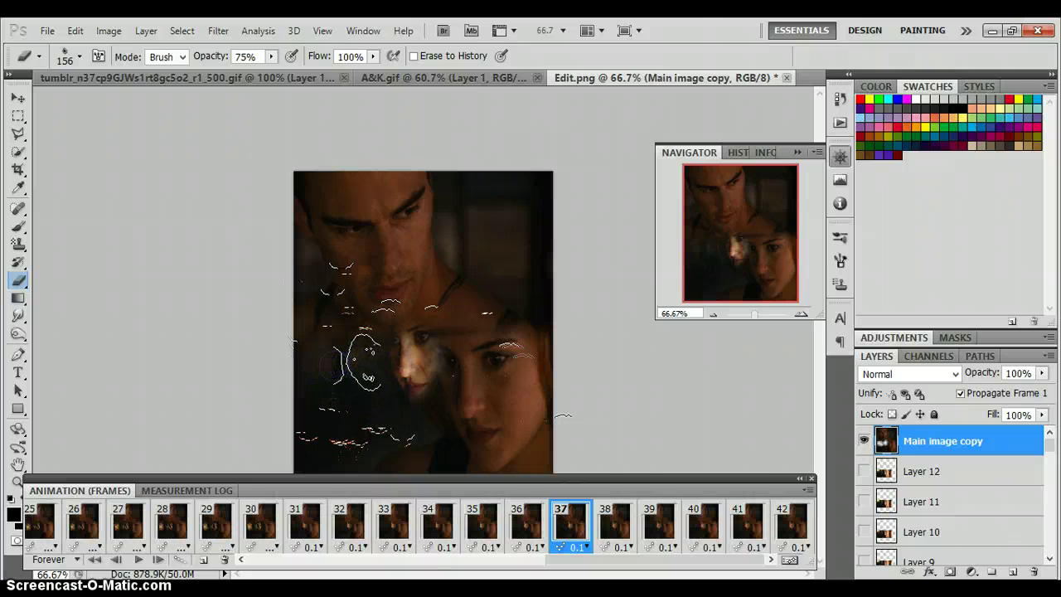
click(356, 365)
click(367, 367)
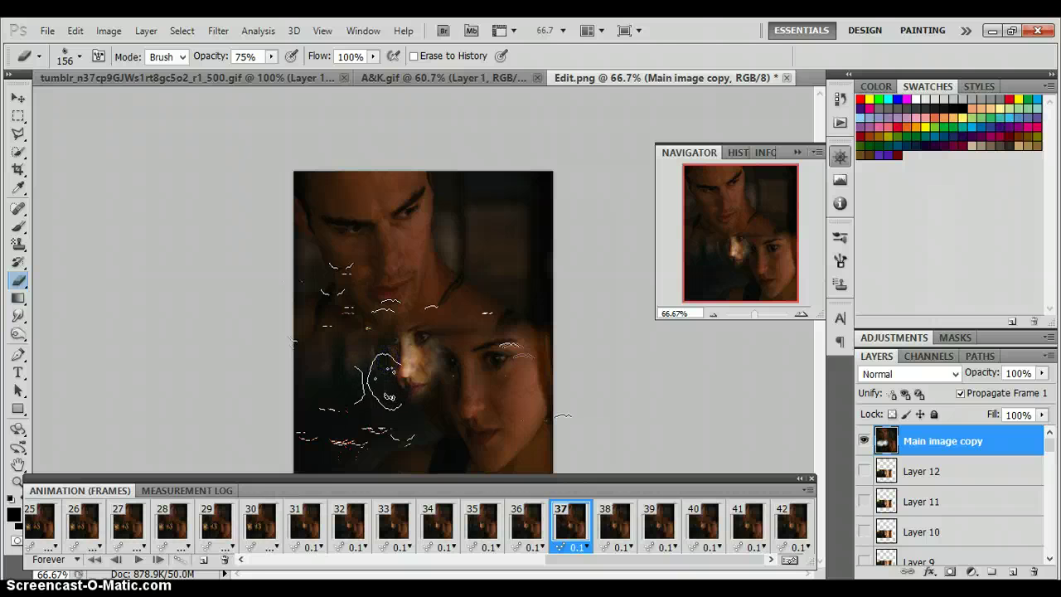
click(379, 372)
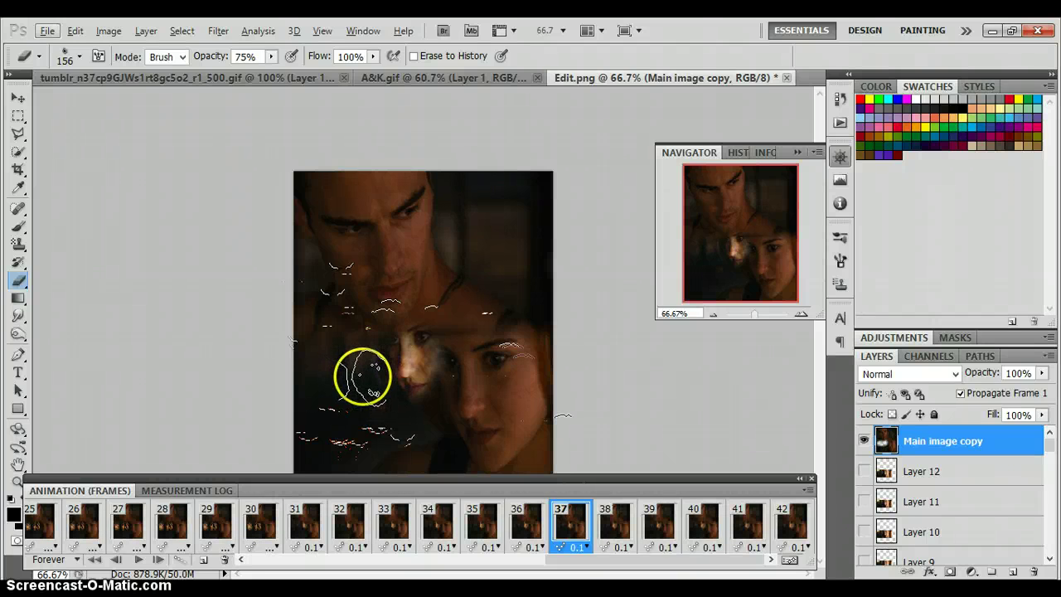
click(372, 381)
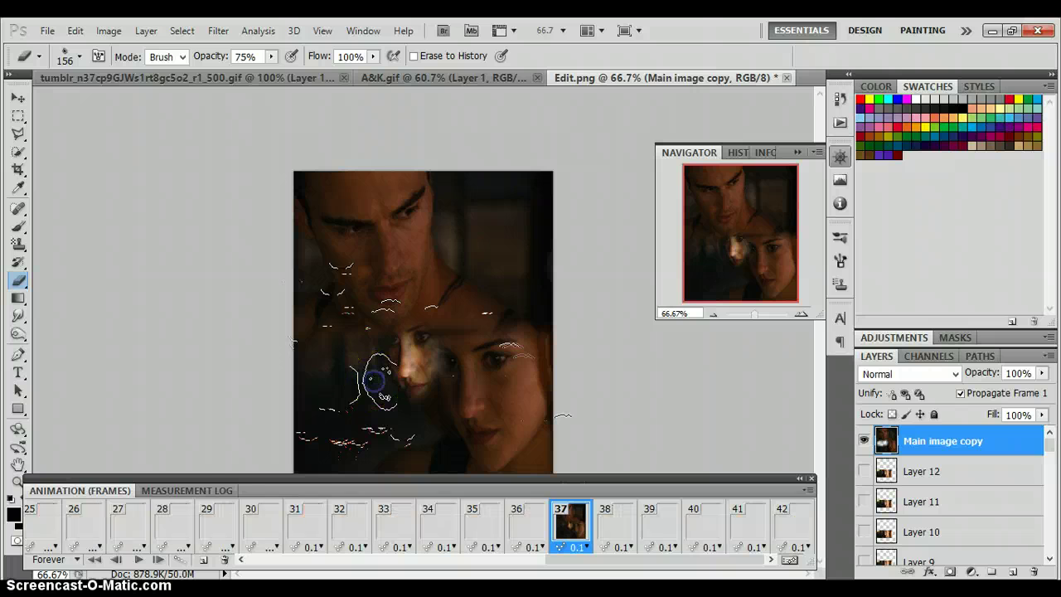
click(377, 381)
click(373, 380)
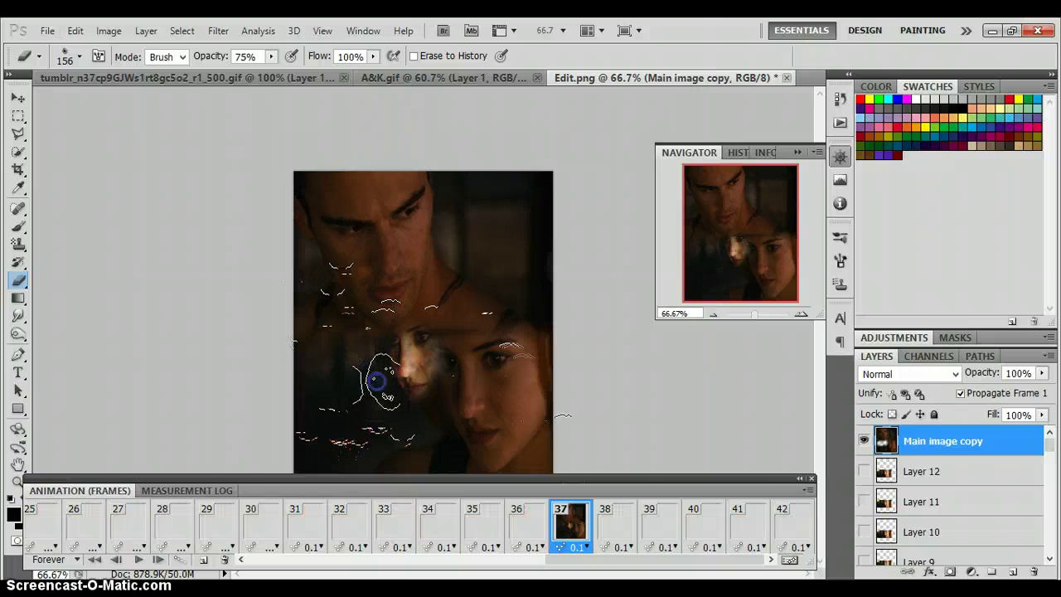
click(357, 374)
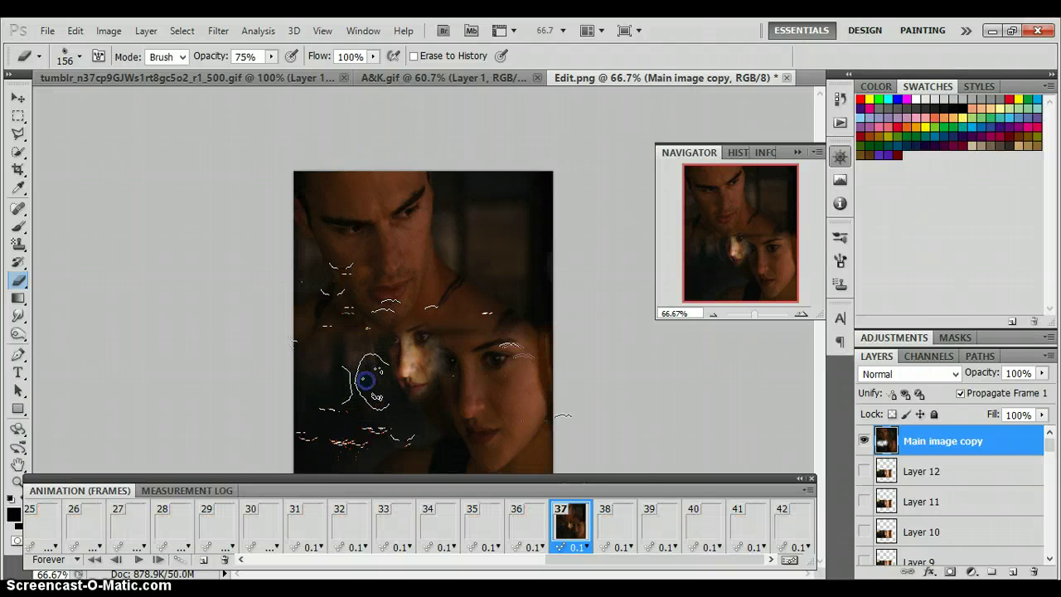
click(321, 376)
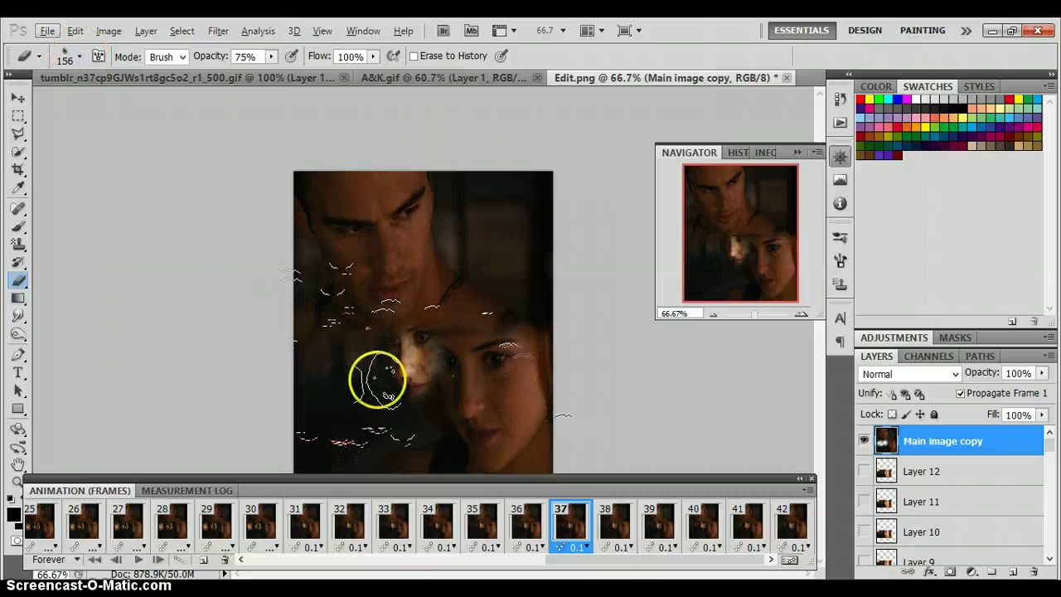
Erase more of the Main image copy layer across the GIF's face and left background, and preview the animation.
mouse_move(379, 374)
mouse_down()
mouse_move(415, 380)
mouse_move(382, 363)
mouse_move(396, 378)
mouse_move(370, 369)
mouse_move(315, 381)
mouse_move(462, 373)
mouse_up()
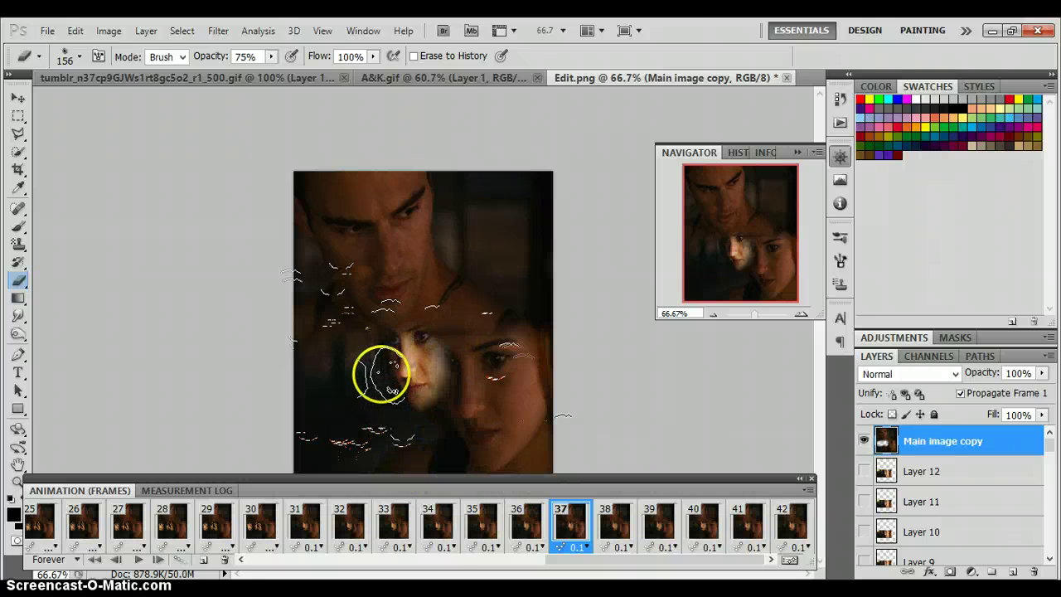
drag(379, 374, 323, 361)
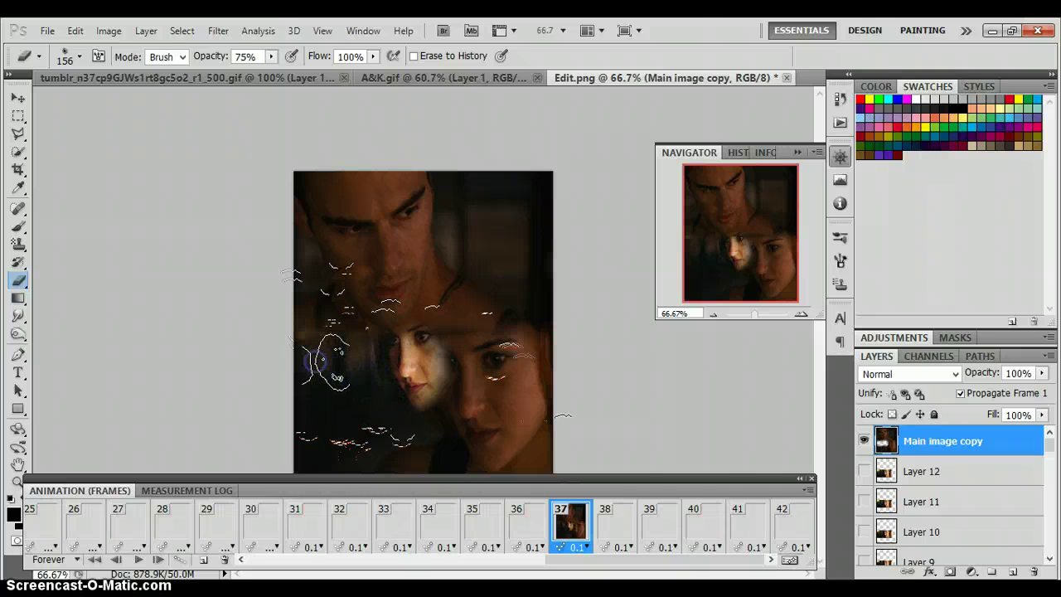
click(344, 355)
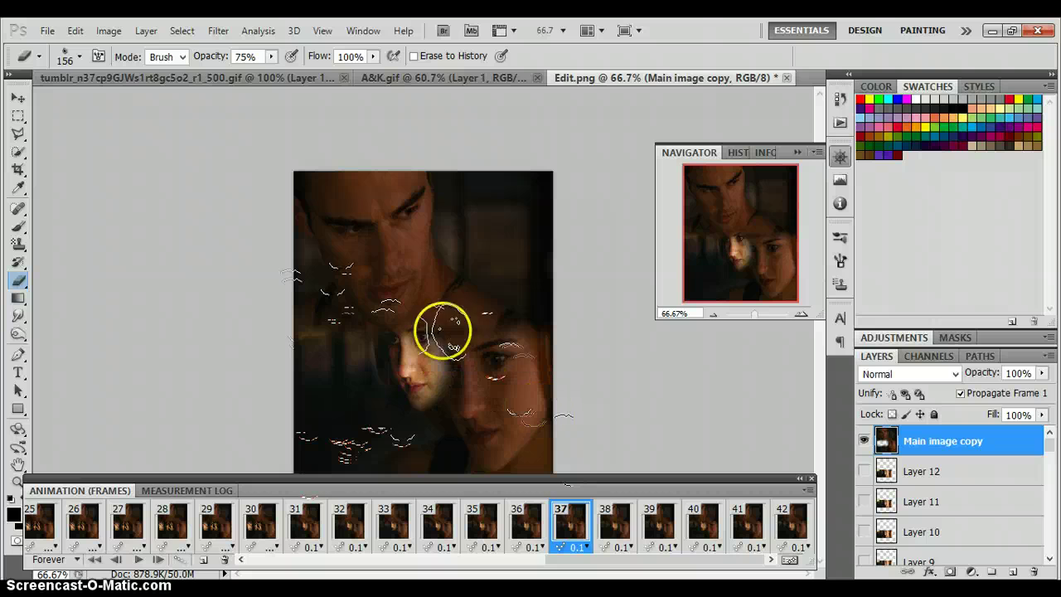
click(143, 561)
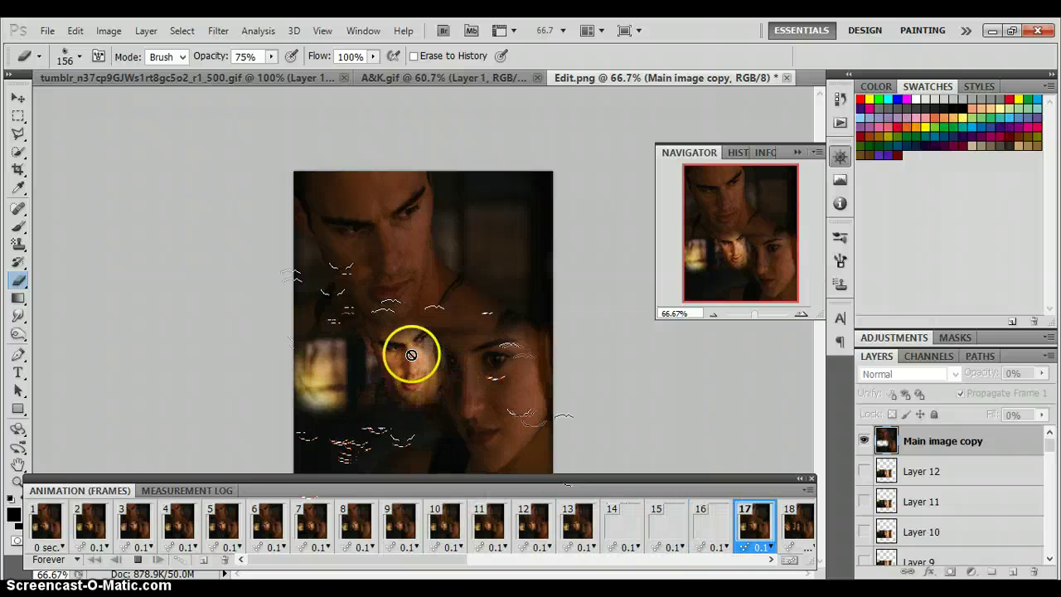
click(138, 560)
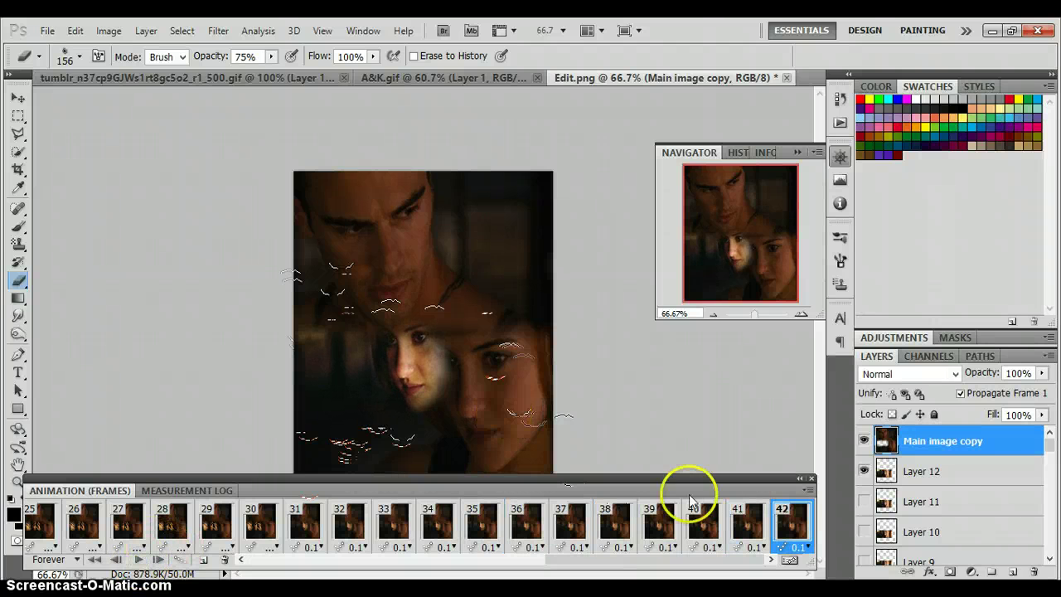
Select Layer 12 through Layer 1 and free-transform them together to 83.68% width, 94.47% height and -0.60° rotation.
click(989, 472)
drag(1053, 452, 1054, 548)
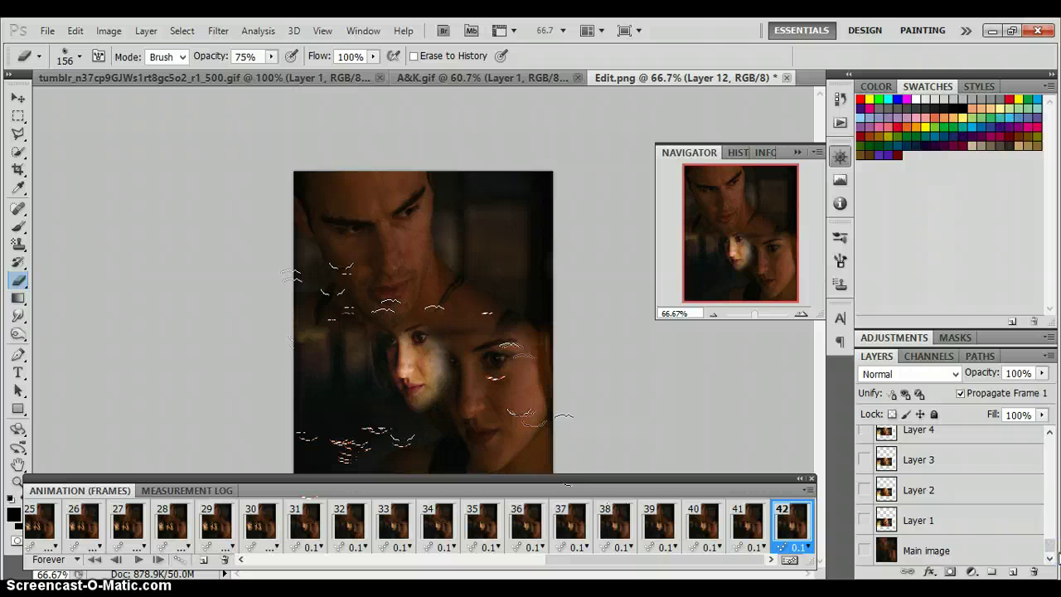
shift+click(1005, 525)
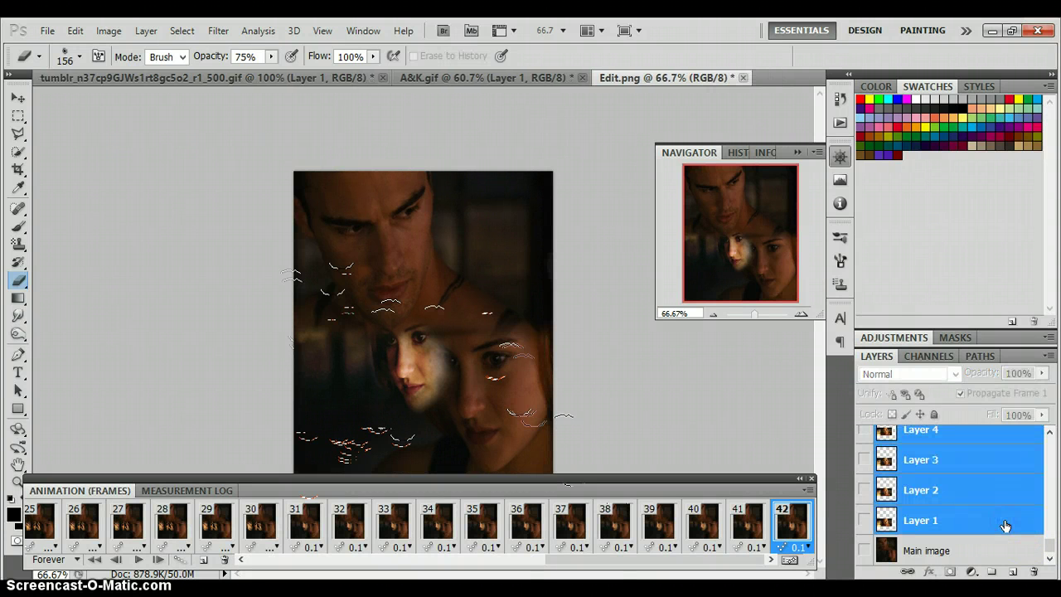
key(ctrl+t)
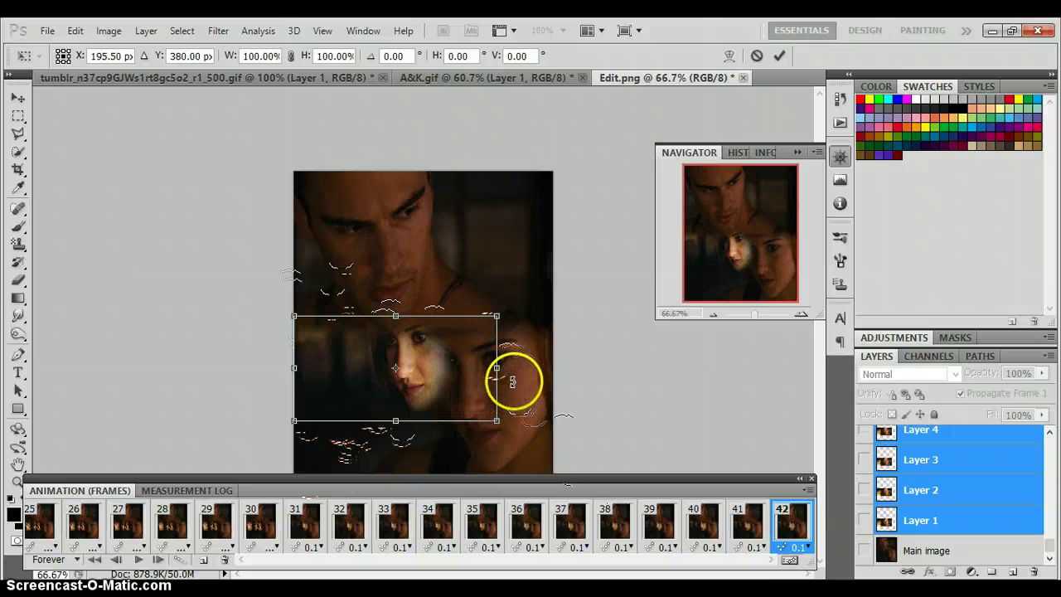
drag(521, 407, 529, 347)
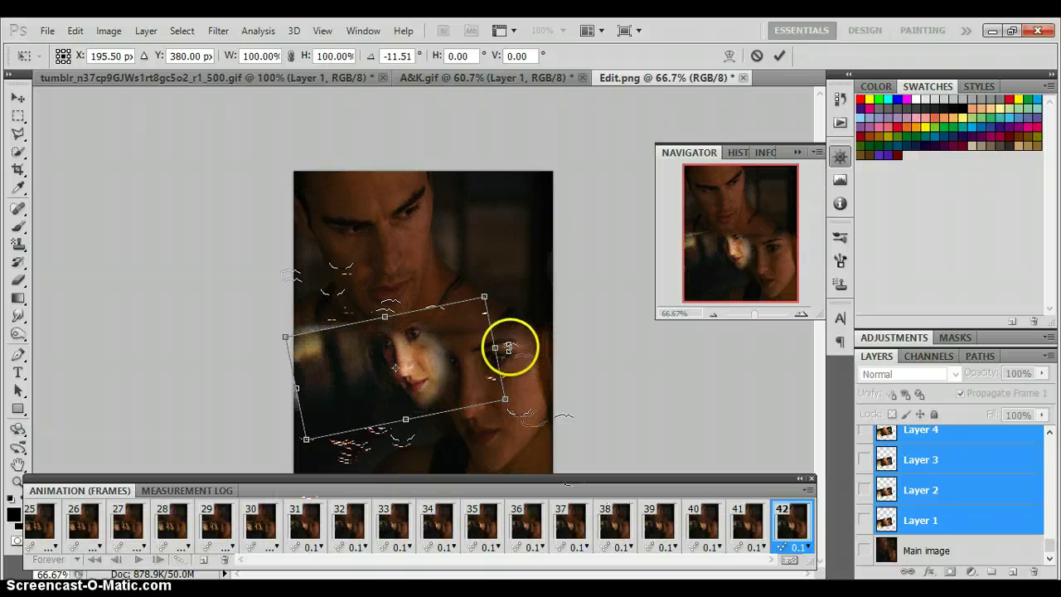
mouse_move(426, 368)
mouse_down()
mouse_move(412, 350)
mouse_move(414, 367)
mouse_up()
drag(489, 358, 500, 382)
drag(440, 364, 295, 318)
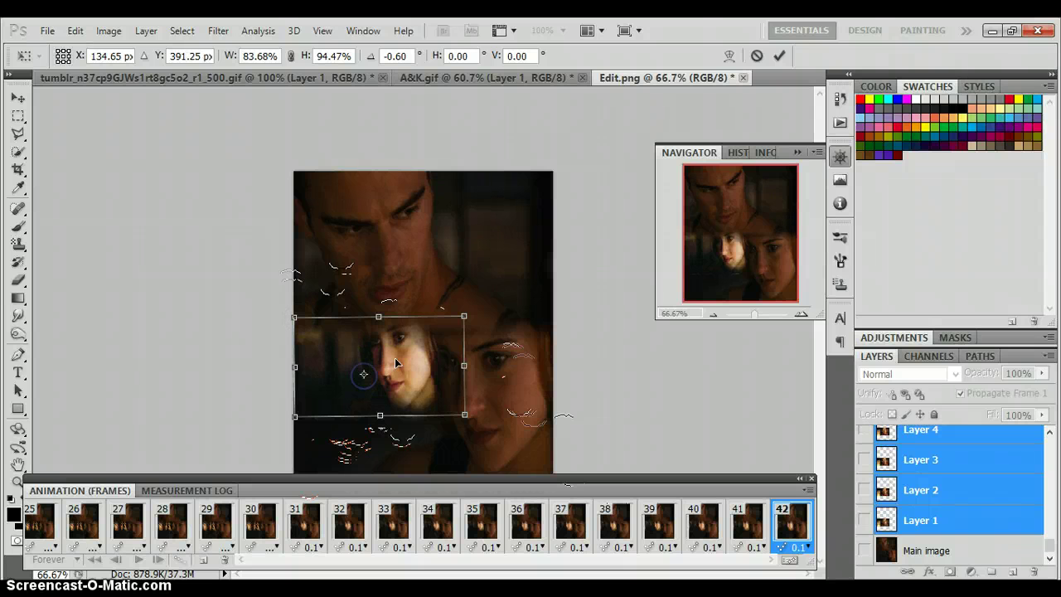
Shrink the selected GIF layers further to 70.68% width and 81.96% height, keeping them against the image's left edge.
mouse_move(396, 363)
mouse_down()
mouse_move(403, 356)
mouse_move(383, 372)
mouse_move(393, 375)
mouse_move(379, 367)
mouse_move(392, 373)
mouse_move(383, 372)
mouse_move(398, 360)
mouse_move(397, 393)
mouse_move(398, 369)
mouse_up()
drag(454, 344, 434, 350)
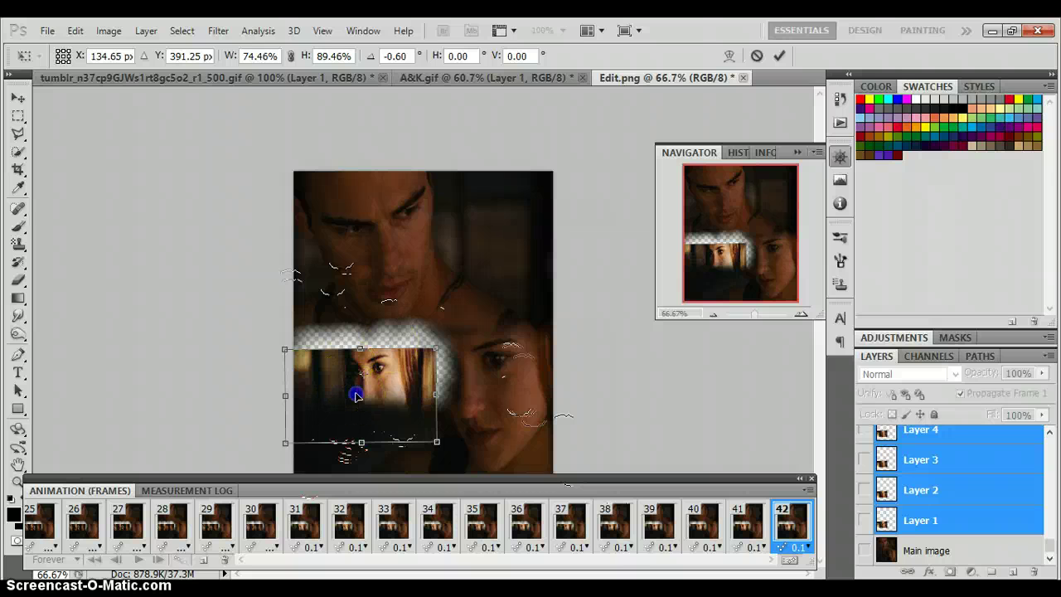
drag(354, 396, 367, 373)
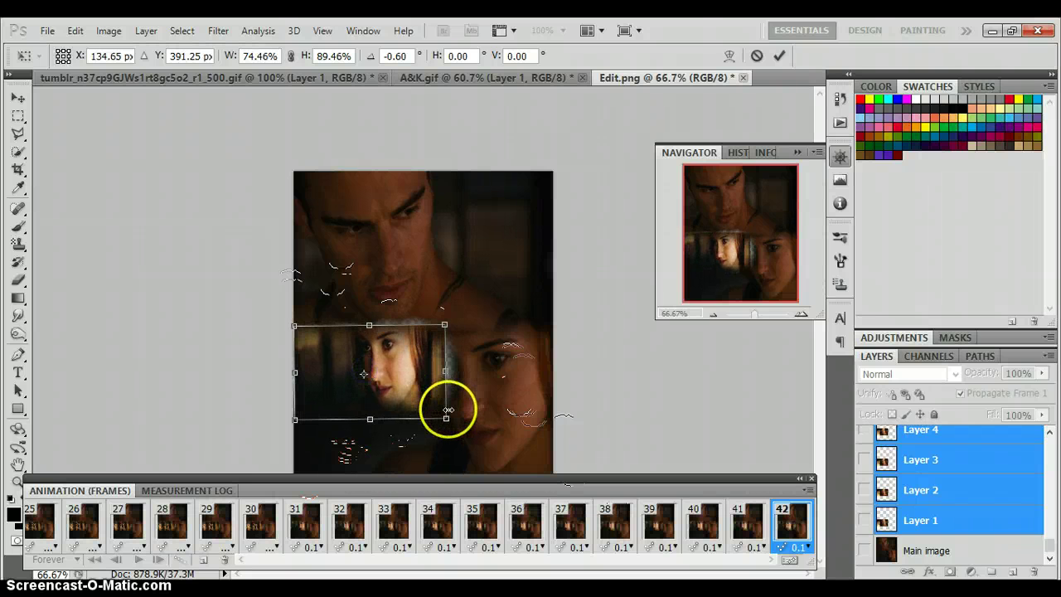
drag(447, 415, 402, 386)
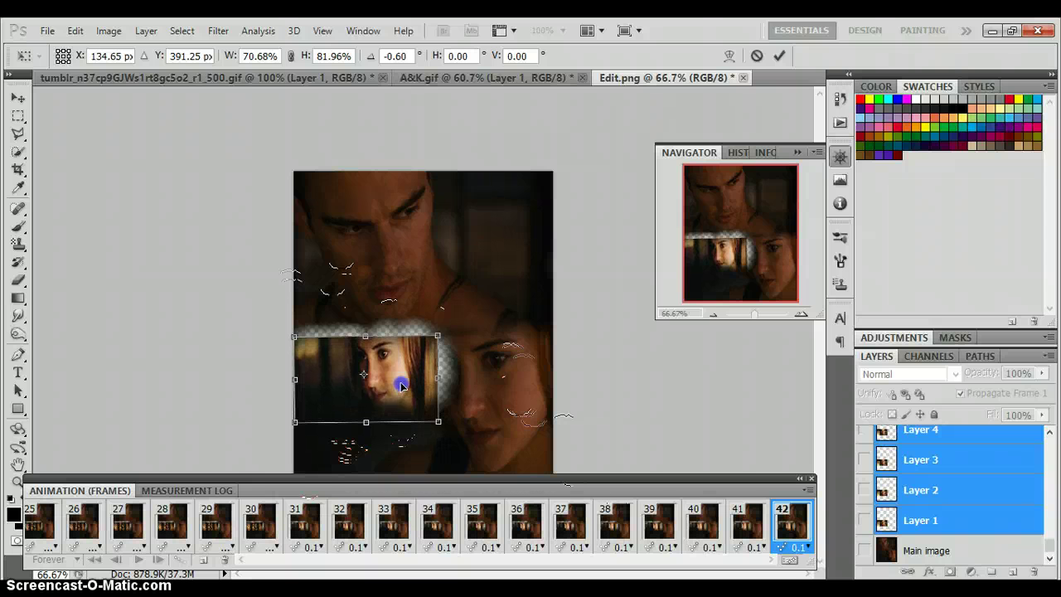
Nudge the scaled GIF layers slightly upward and apply the transformation.
key(Up)
key(Up)
key(Up)
key(Up)
key(Up)
key(Up)
key(Up)
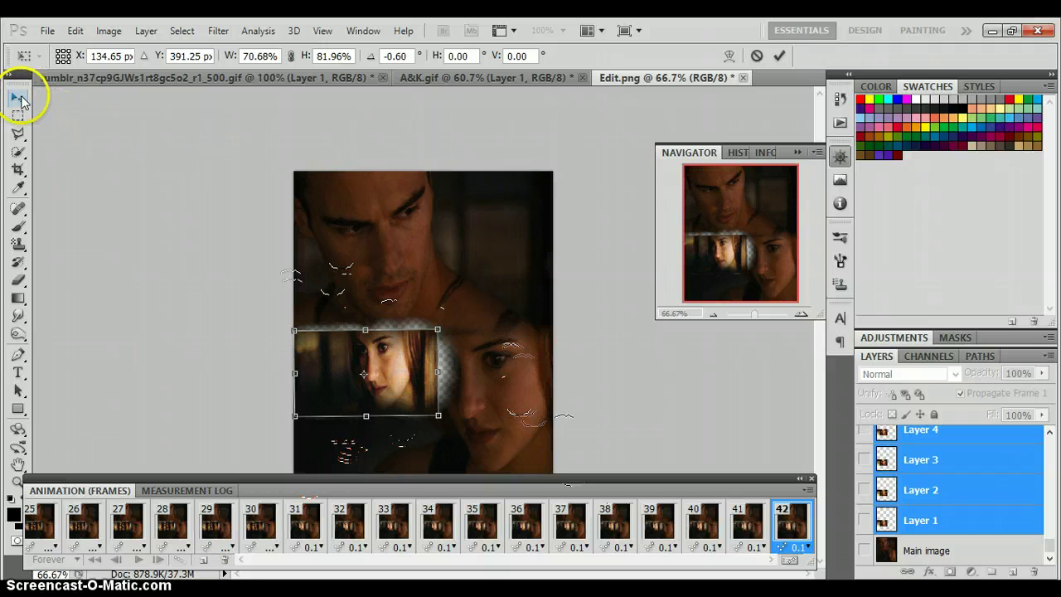
click(31, 99)
click(478, 248)
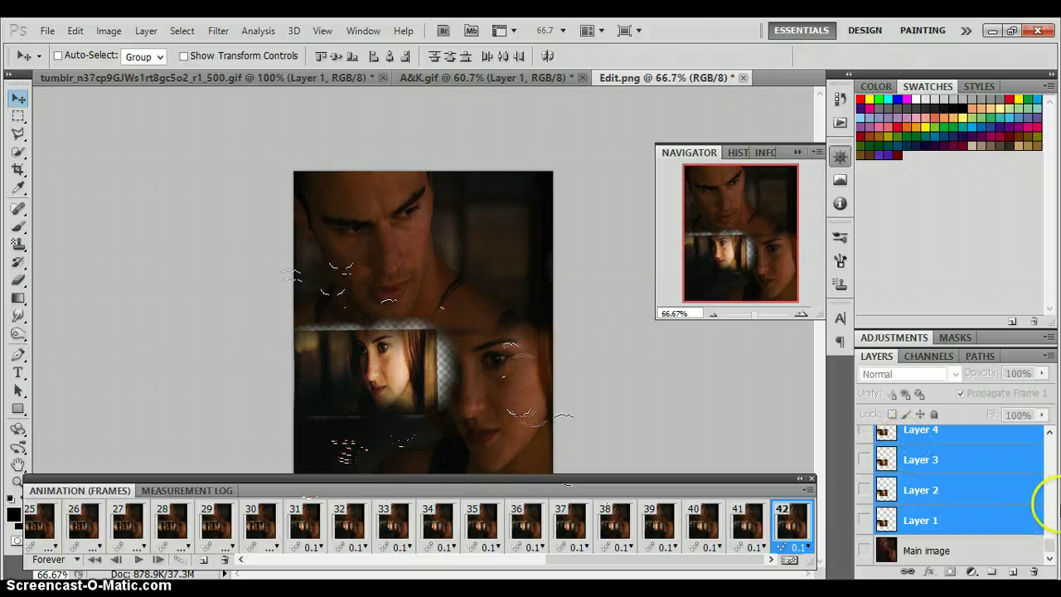
Delete the partly erased Main image copy layer above the GIF layers.
drag(1051, 549, 1051, 446)
click(920, 448)
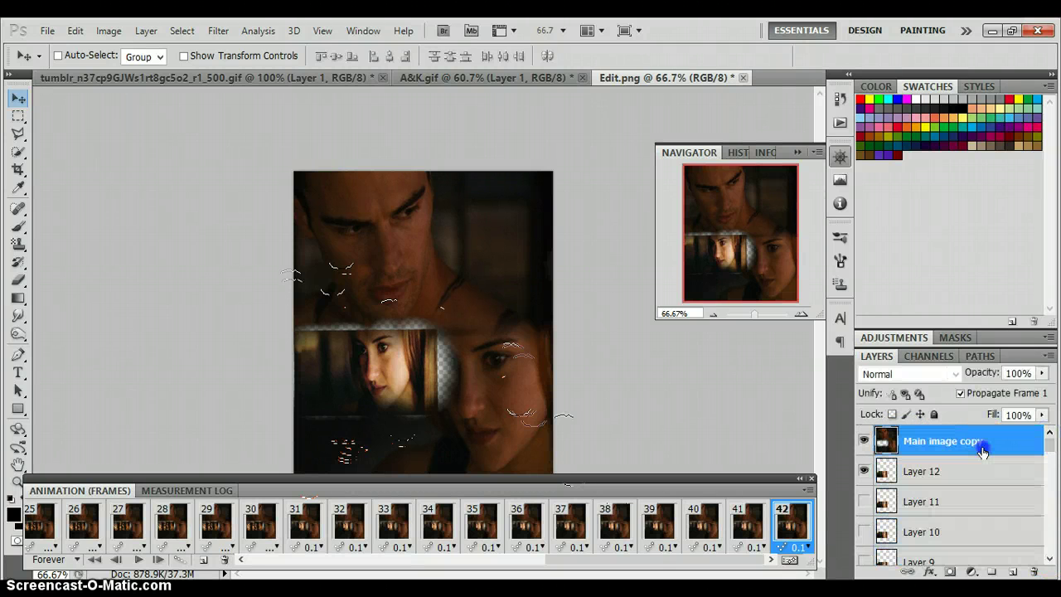
key(Delete)
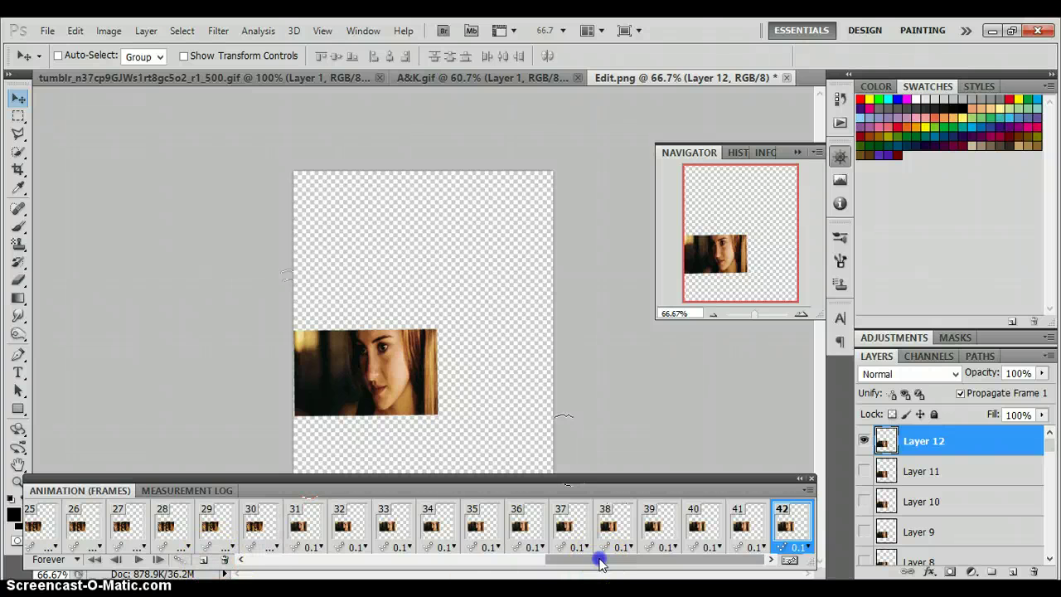
With frame 1 active, duplicate the Main image layer as Main image copy in Edit.png.
drag(601, 562, 249, 564)
click(51, 519)
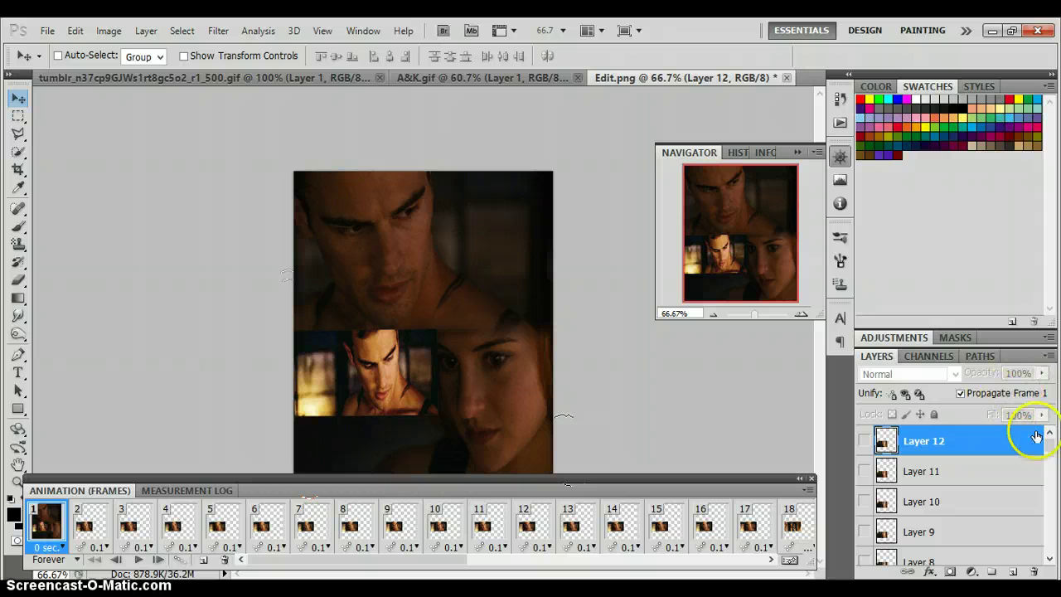
drag(1051, 443, 1056, 578)
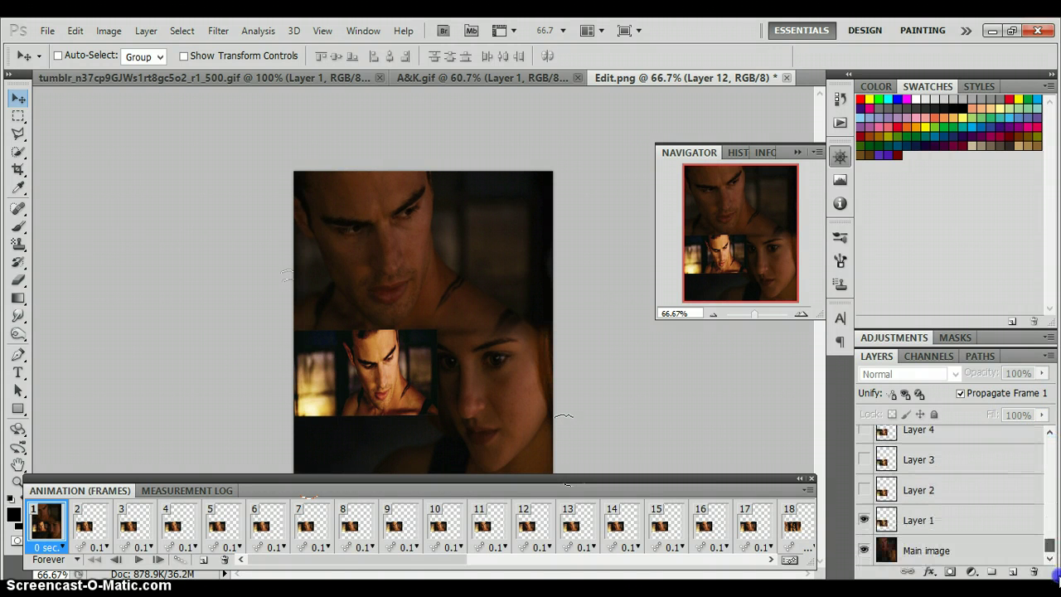
click(992, 543)
click(396, 221)
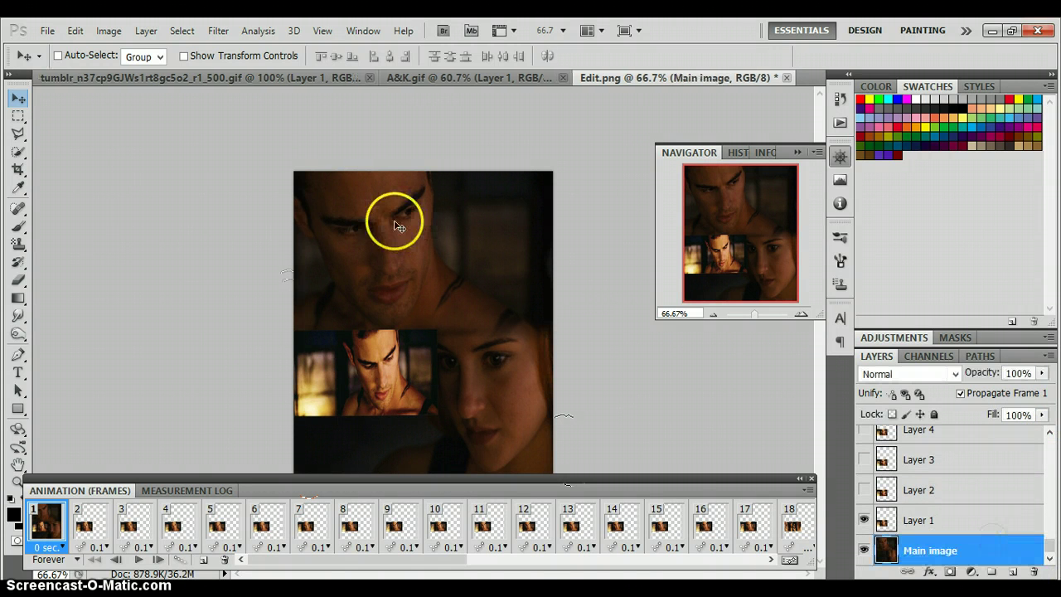
click(108, 31)
click(146, 34)
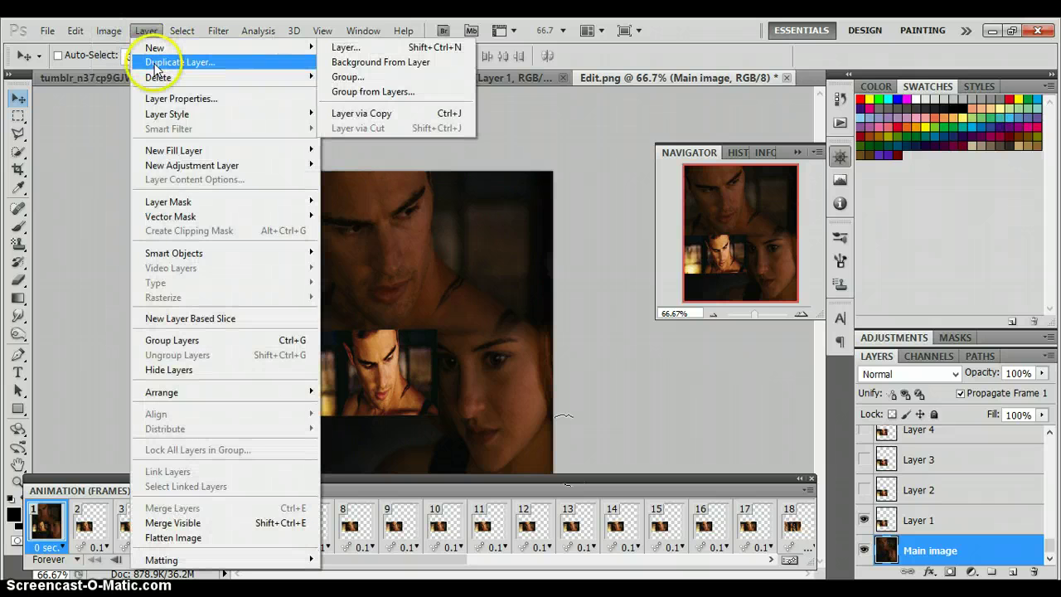
click(155, 63)
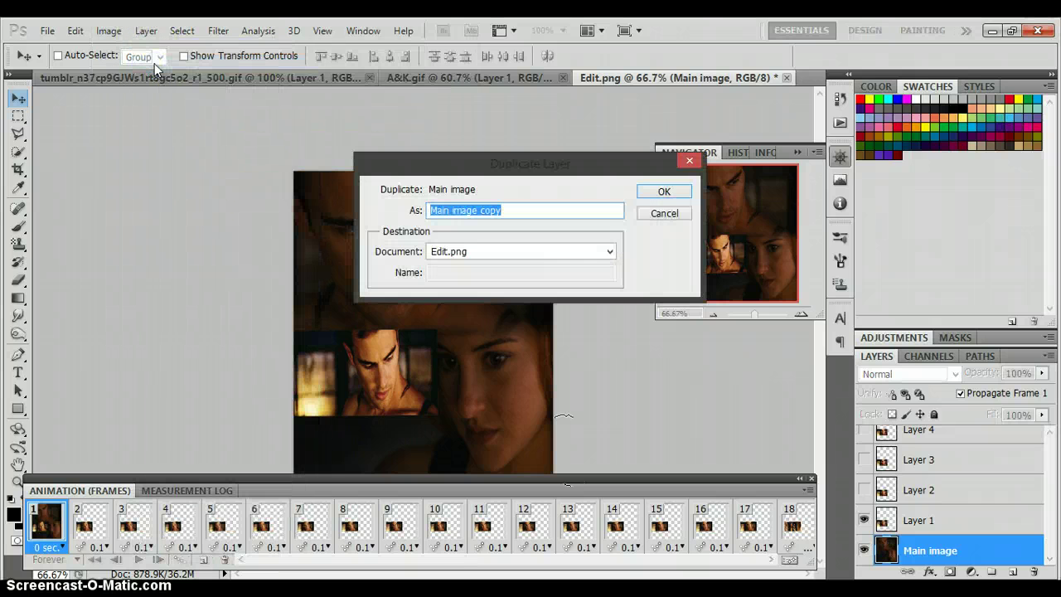
key(Return)
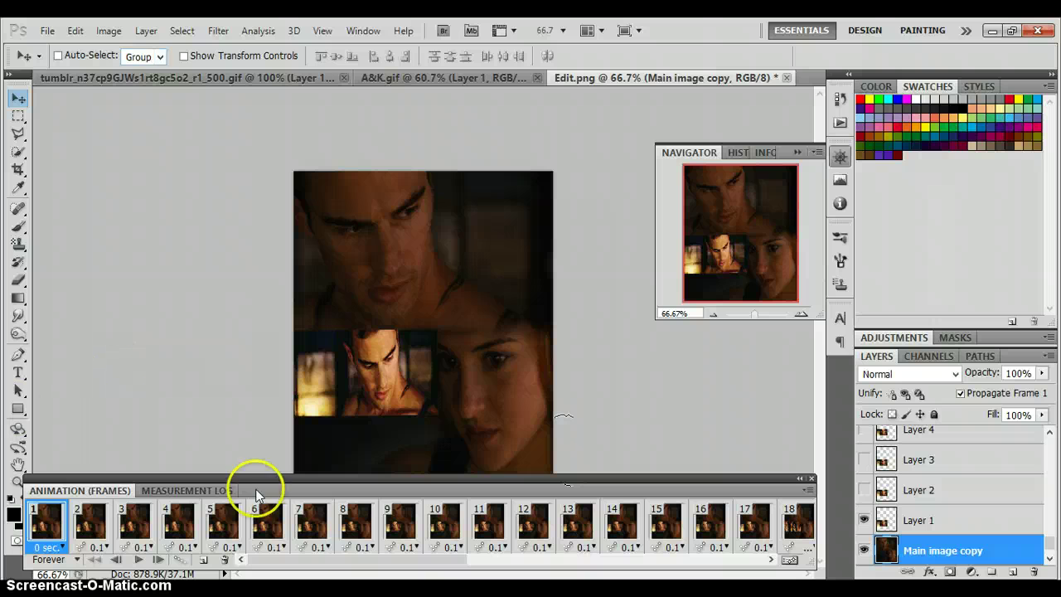
Preview the animation to check the resized GIF over the full image.
click(138, 561)
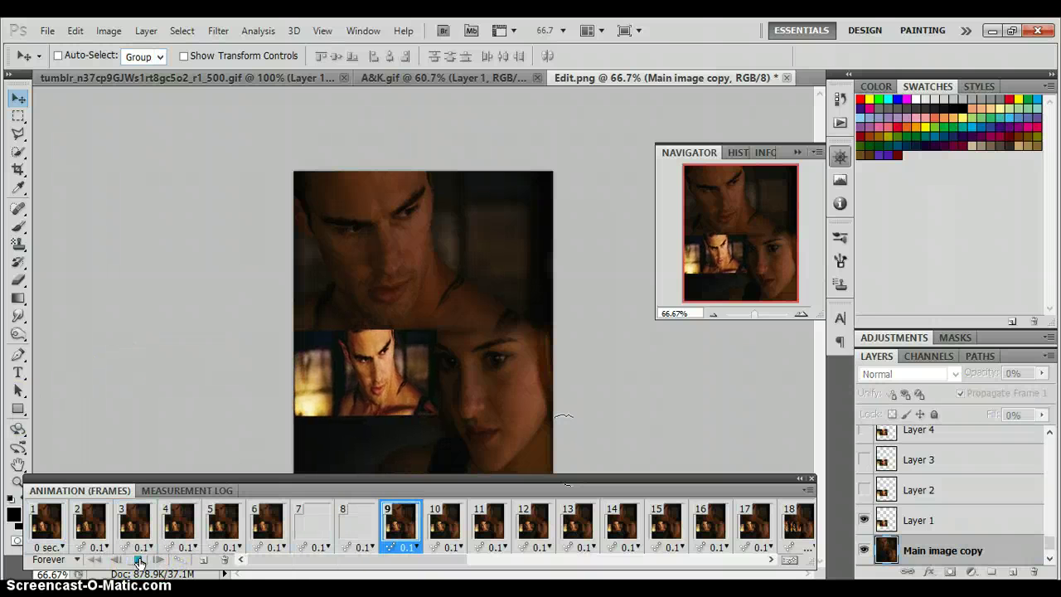
click(152, 560)
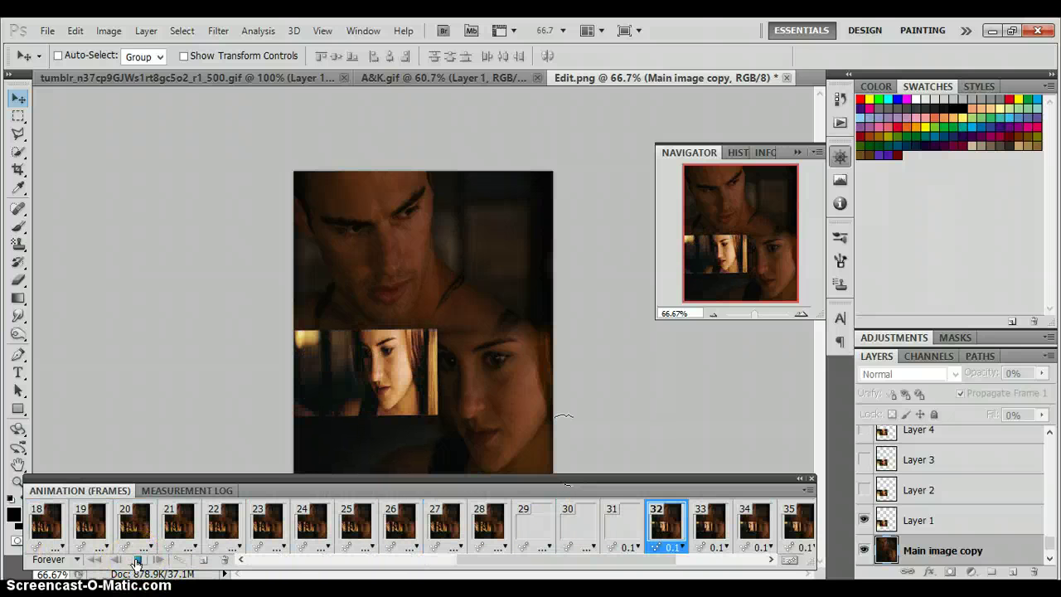
click(137, 561)
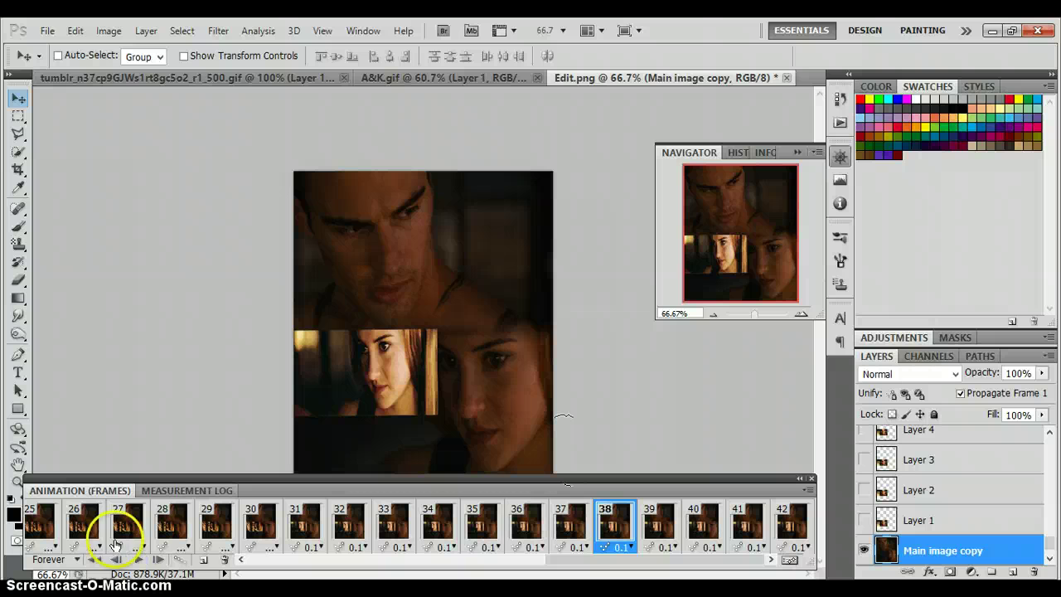
Select Layer 1 through Layer 12, enlarge them together to 114.00% width and 124.11% height, and apply the transformation.
click(925, 525)
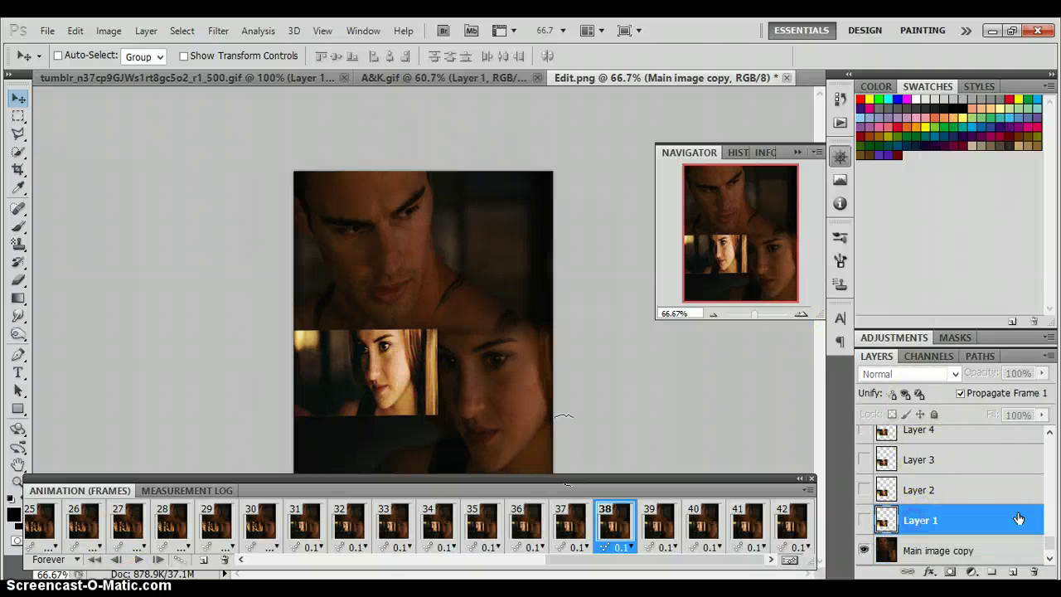
click(1053, 448)
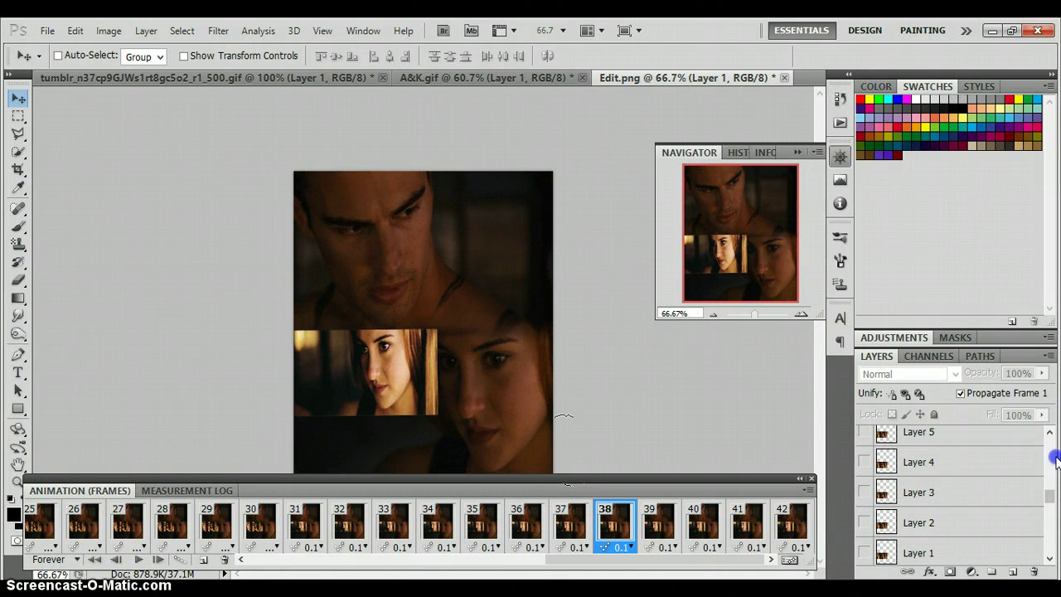
click(1053, 445)
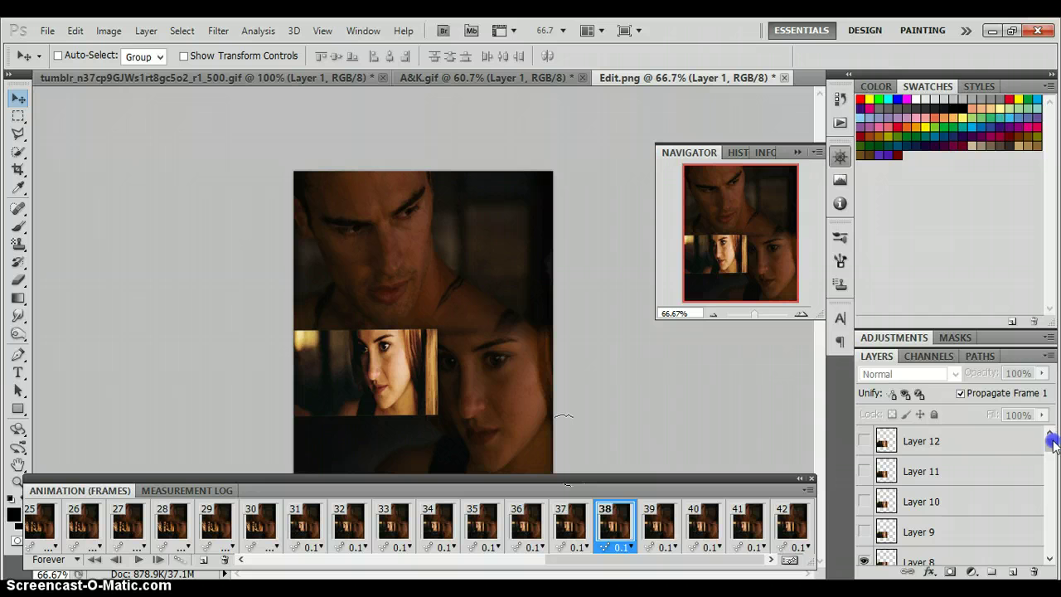
shift+click(987, 459)
key(ctrl+t)
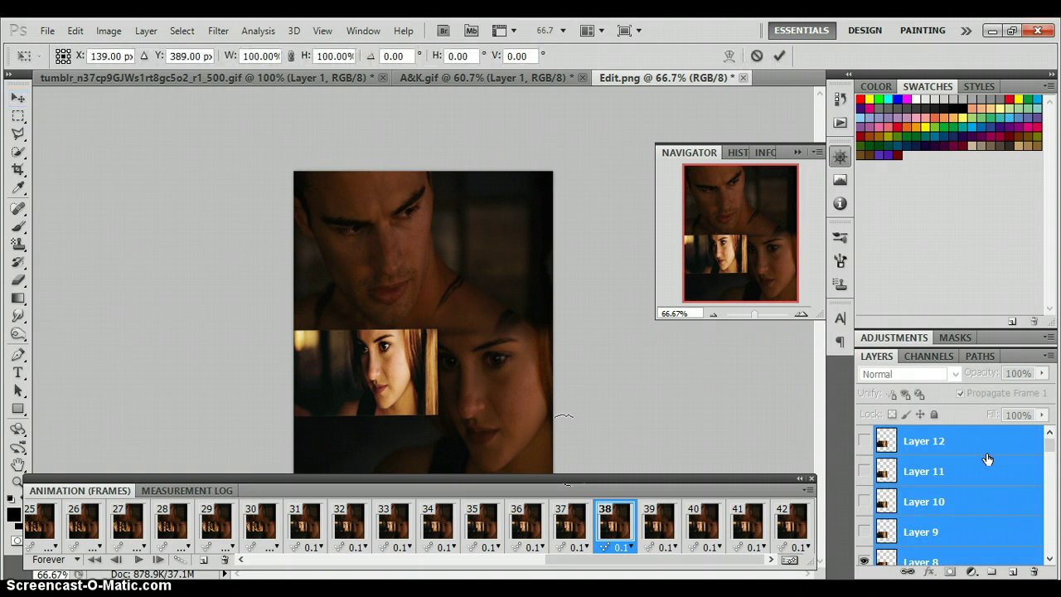
drag(367, 417, 367, 433)
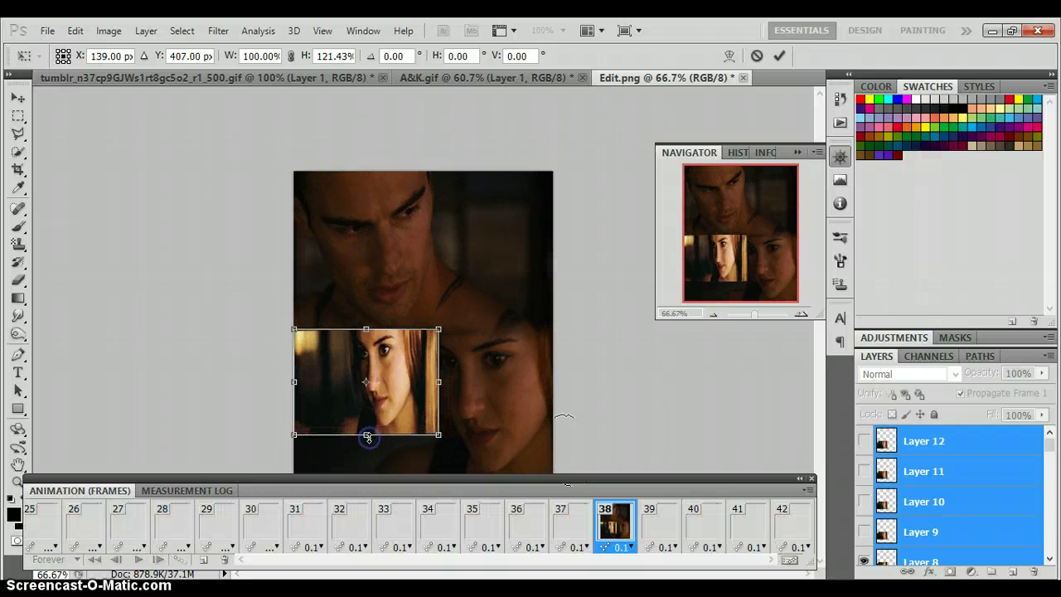
click(437, 434)
drag(435, 434, 455, 434)
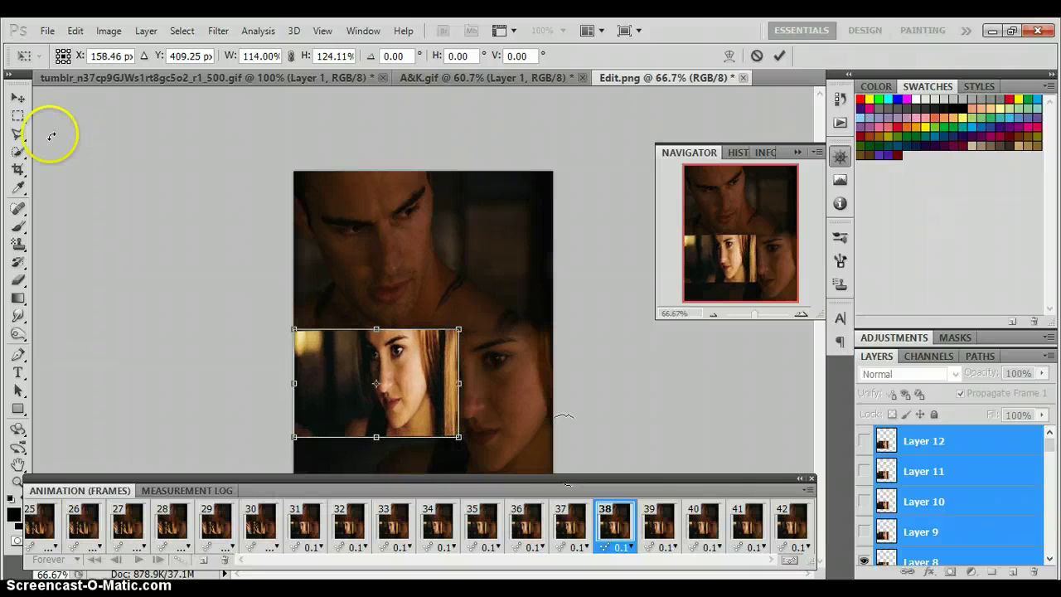
click(18, 98)
click(488, 247)
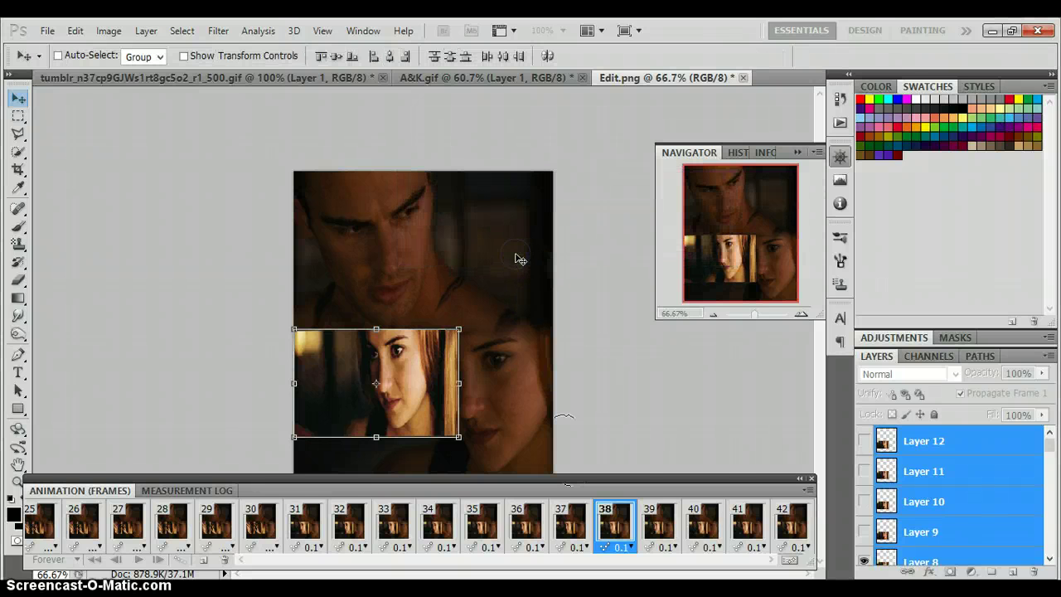
Preview the animation briefly and move the Main image copy layer above Layer 12.
click(138, 562)
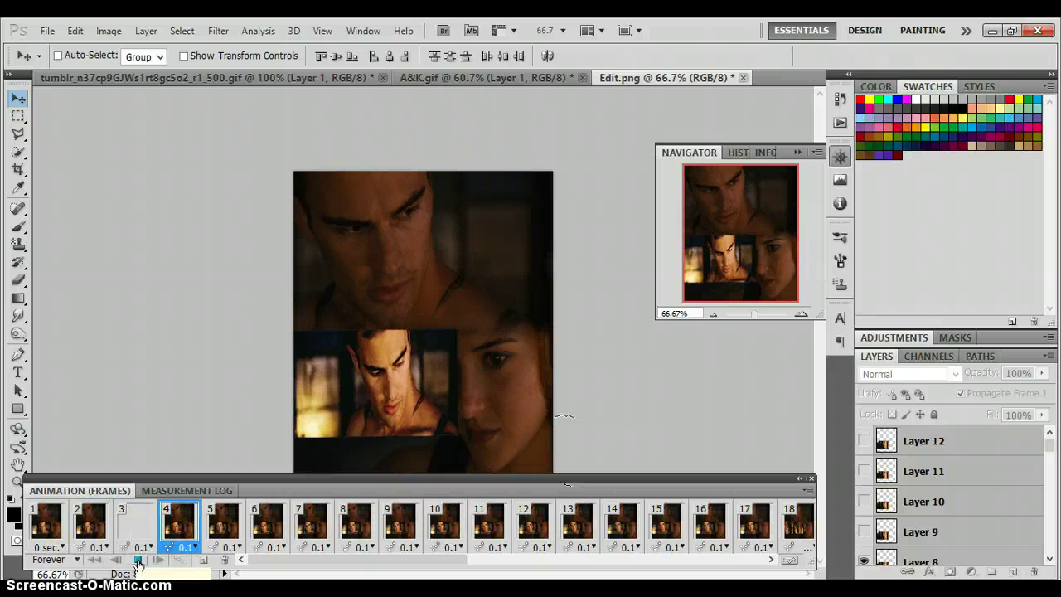
click(1007, 459)
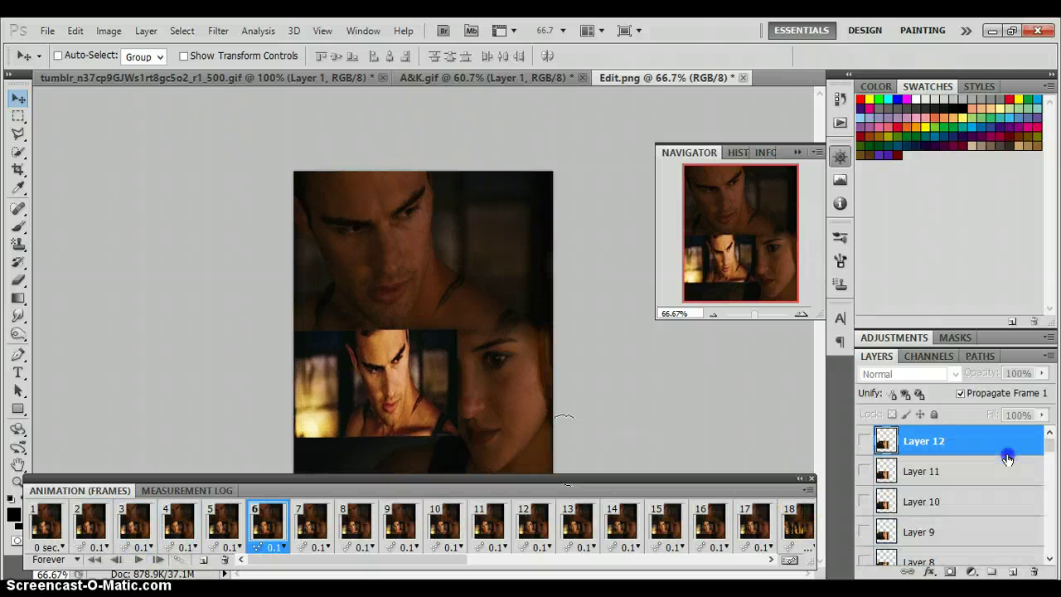
drag(1049, 446, 1050, 545)
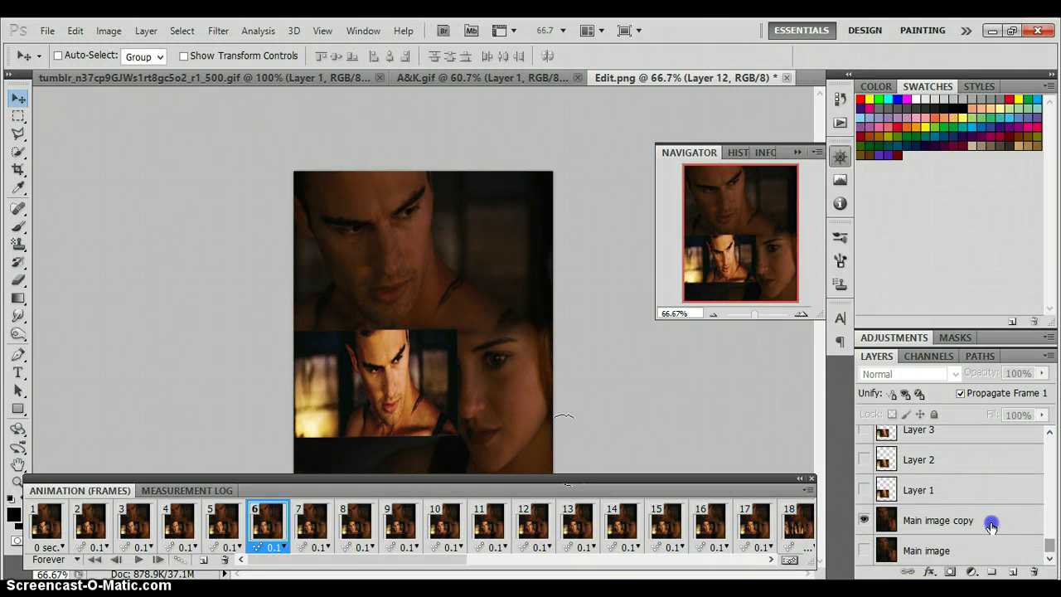
mouse_move(991, 524)
mouse_down()
mouse_move(983, 358)
mouse_move(973, 408)
mouse_up()
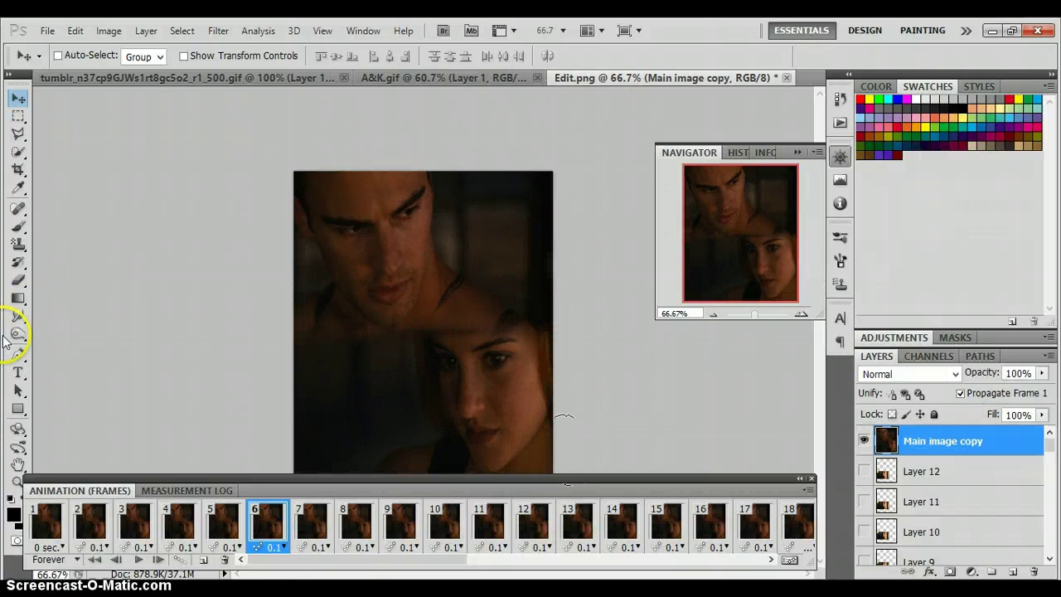
Try erasing the dark area beside the woman's face on Main image copy with a 236 px Eraser, and undo the stroke.
click(19, 284)
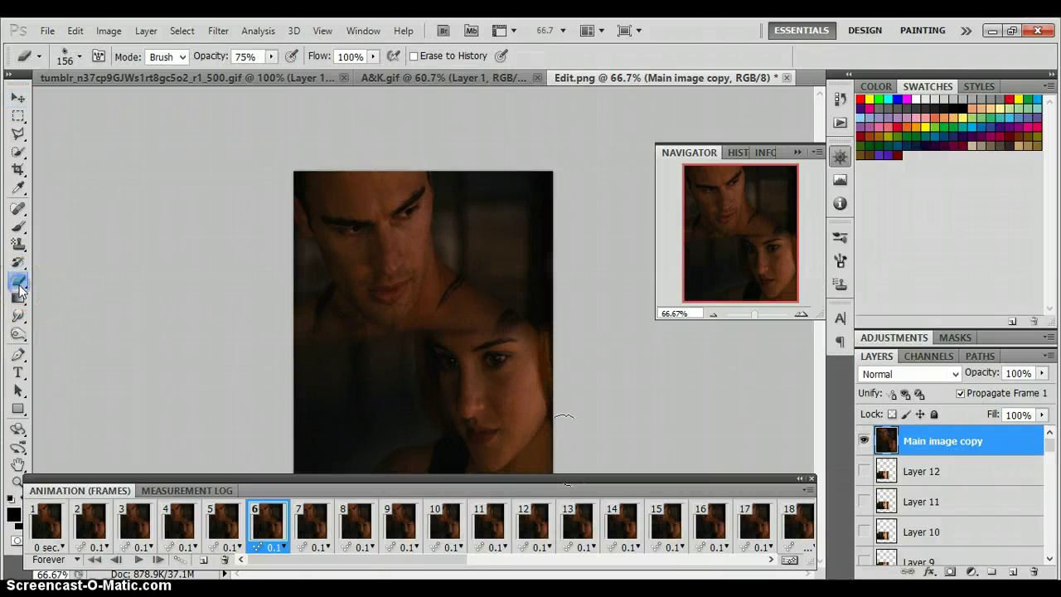
click(80, 56)
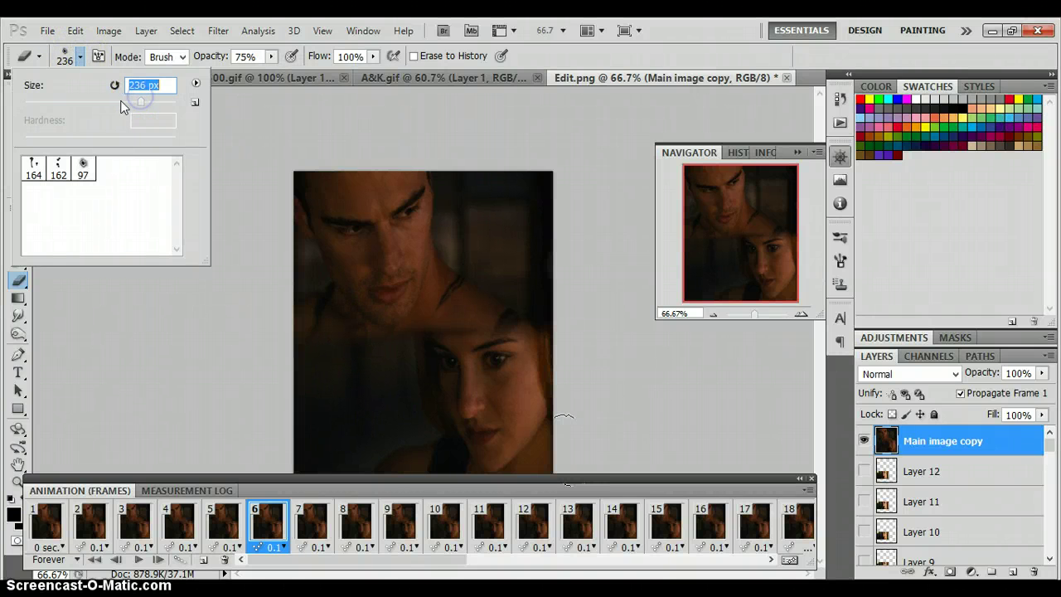
drag(331, 284, 401, 365)
click(370, 384)
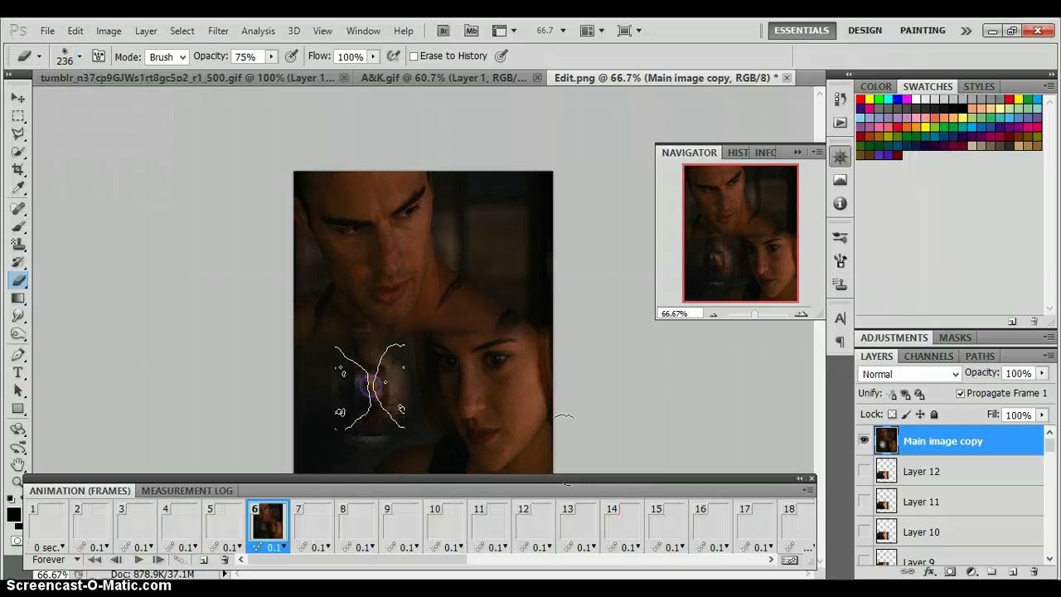
key(ctrl+z)
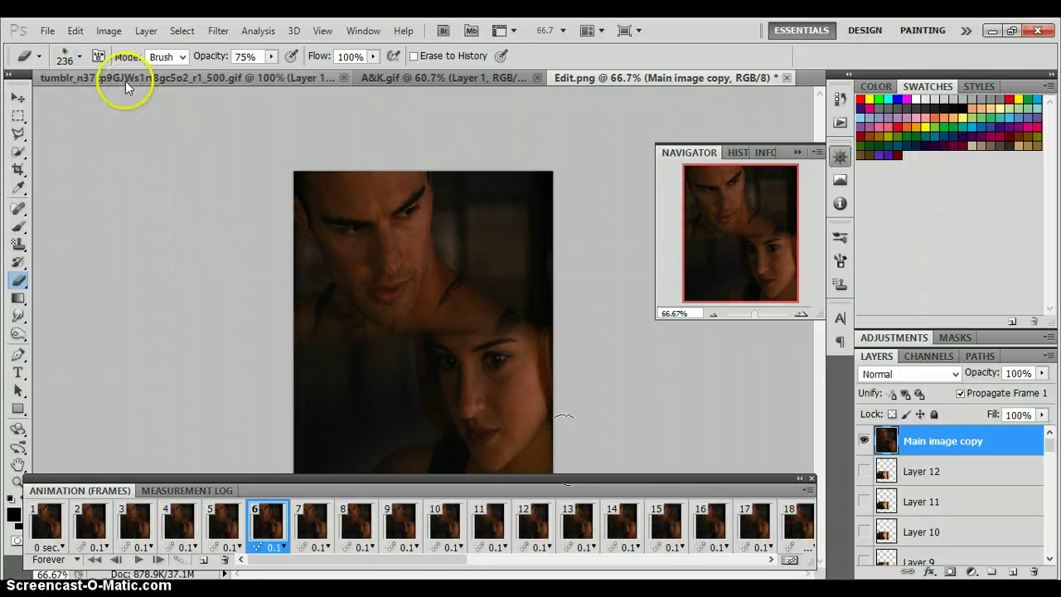
Erase the dark area beside the woman's face on Main image copy with a 197 px Eraser at 75% opacity.
click(80, 58)
click(137, 106)
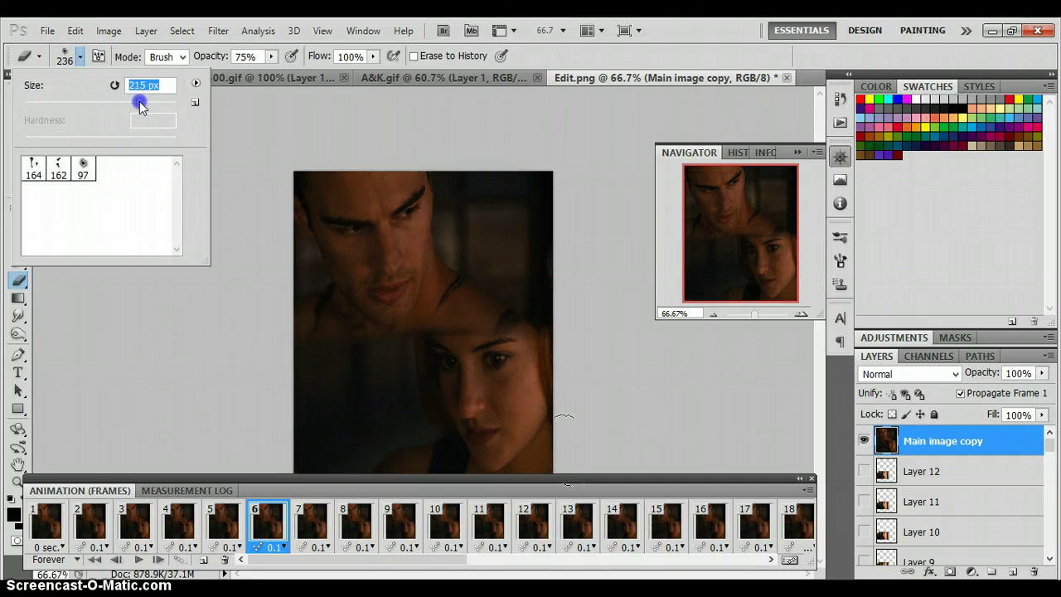
click(355, 375)
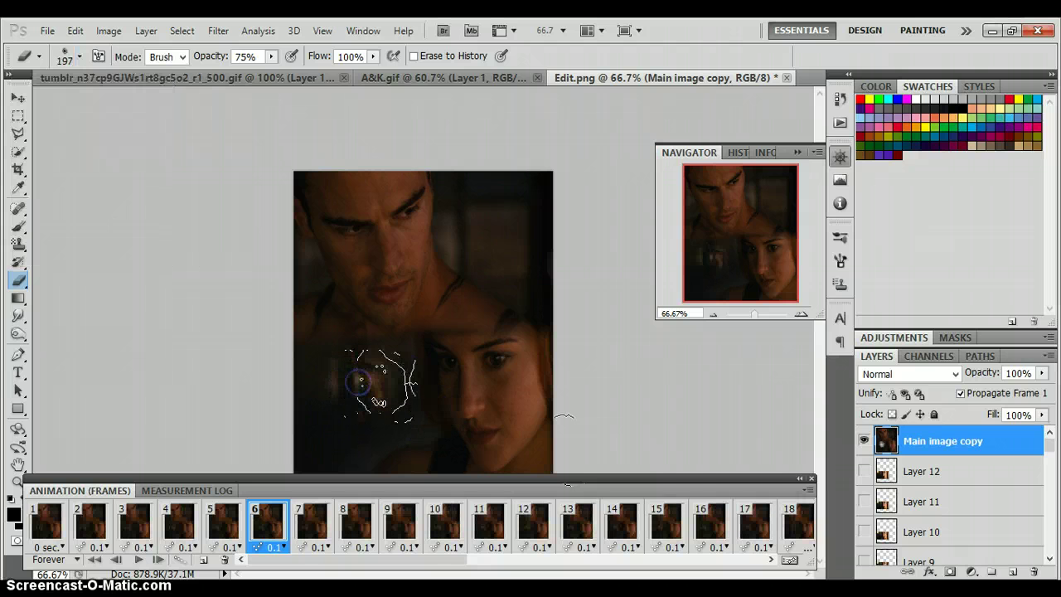
mouse_move(360, 382)
mouse_down()
mouse_move(401, 383)
mouse_move(315, 375)
mouse_move(326, 386)
mouse_move(417, 378)
mouse_move(442, 387)
mouse_move(399, 349)
mouse_move(408, 371)
mouse_move(348, 361)
mouse_move(344, 379)
mouse_move(432, 380)
mouse_move(406, 366)
mouse_move(380, 396)
mouse_up()
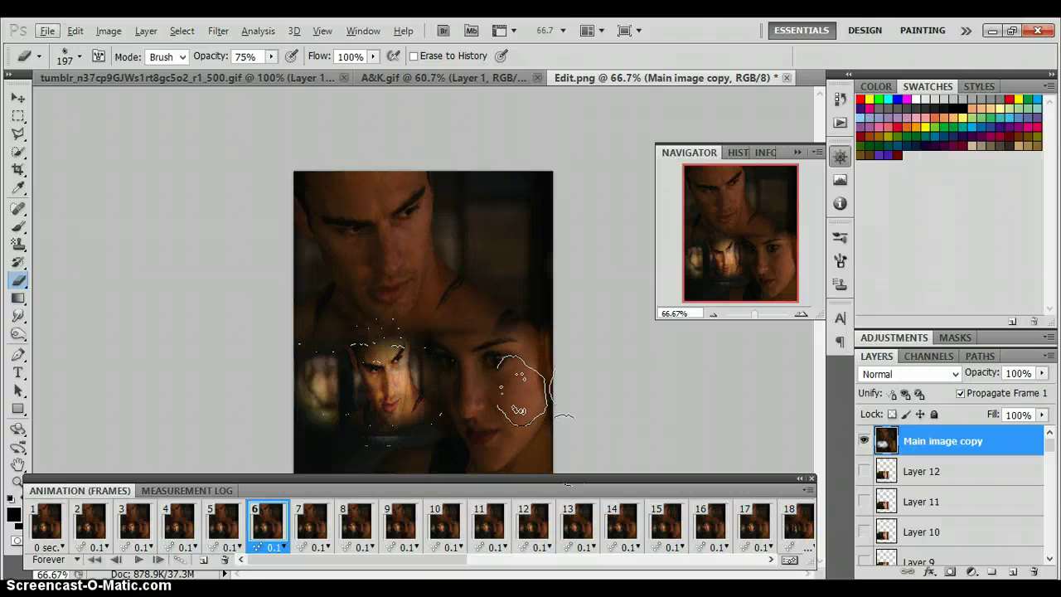
Refine the erased area around the GIF face on Main image copy with the Eraser at 176 px and 104 px.
click(81, 57)
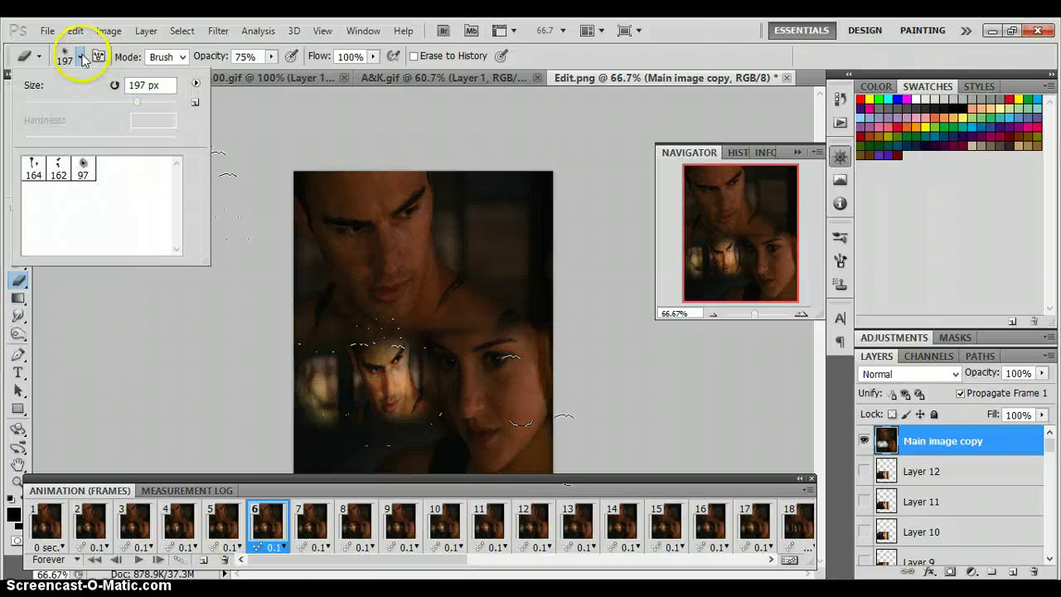
drag(137, 101, 129, 101)
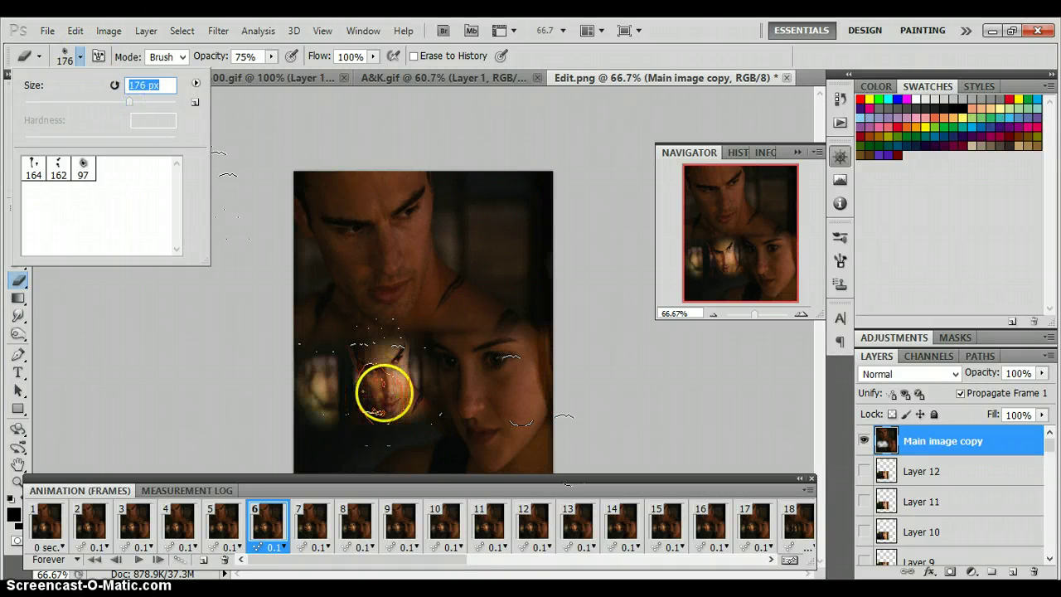
click(384, 393)
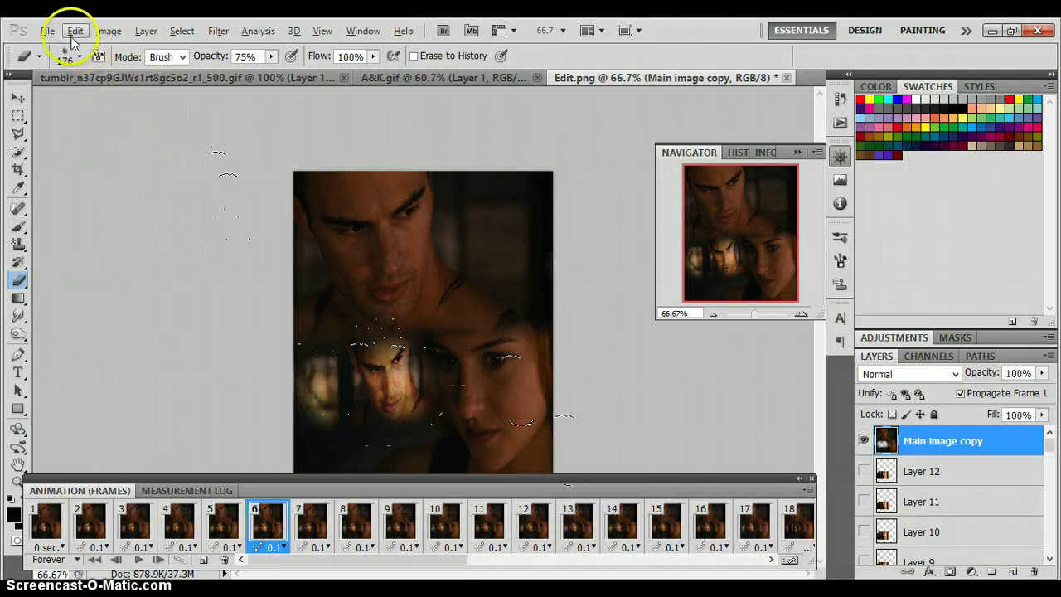
click(78, 57)
drag(106, 108, 101, 101)
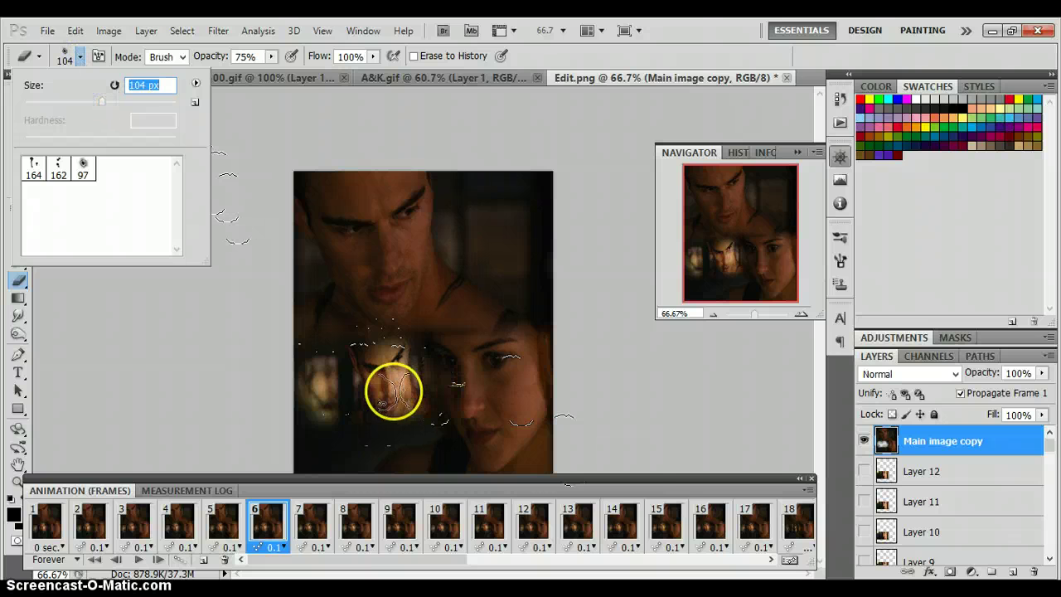
click(391, 390)
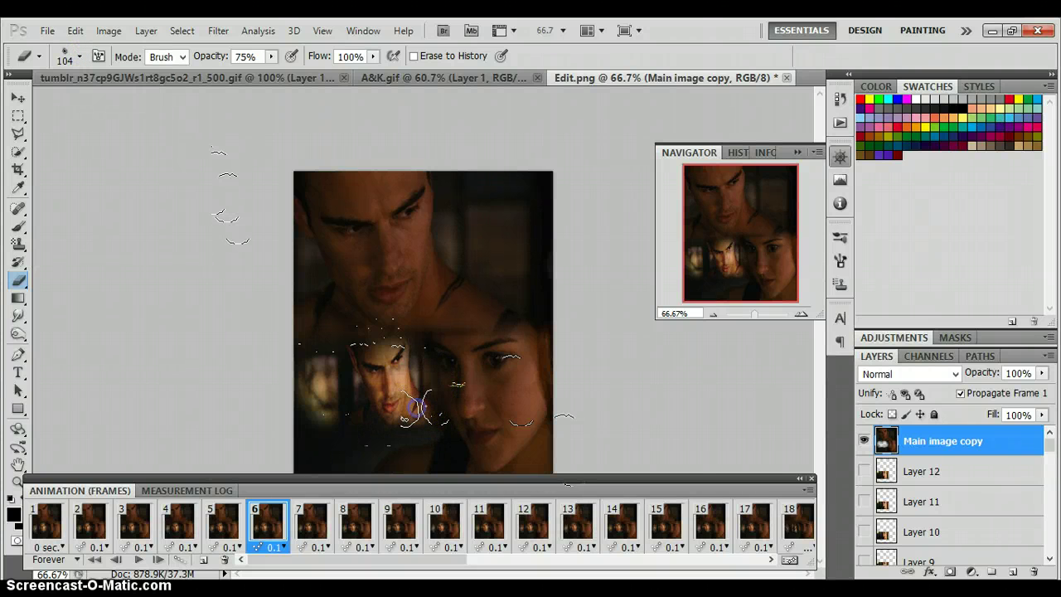
click(362, 416)
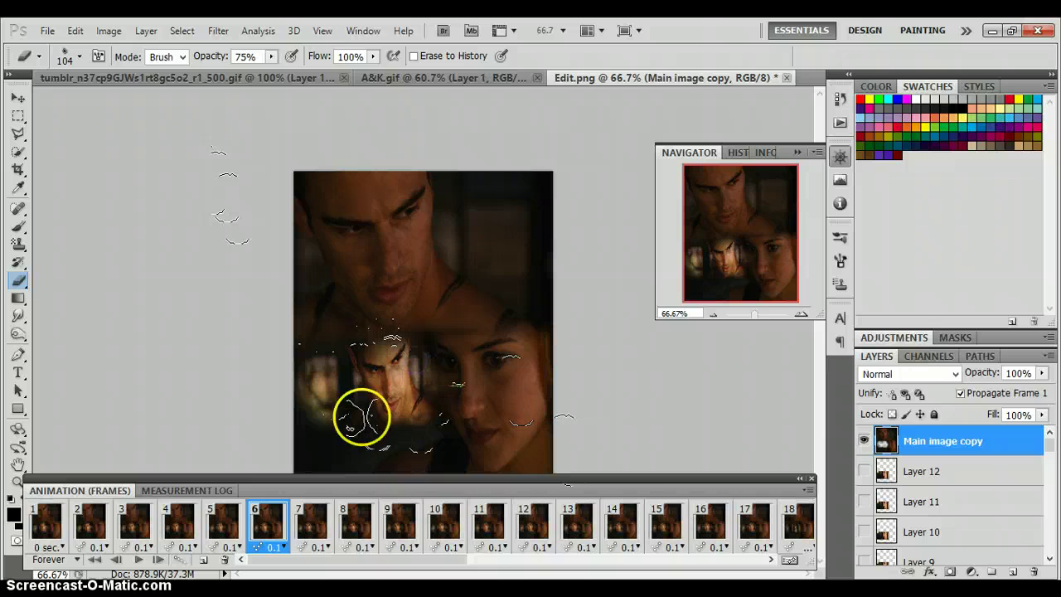
Preview the animation from frame 6 to check the blend, and stop it at frame 20.
click(257, 532)
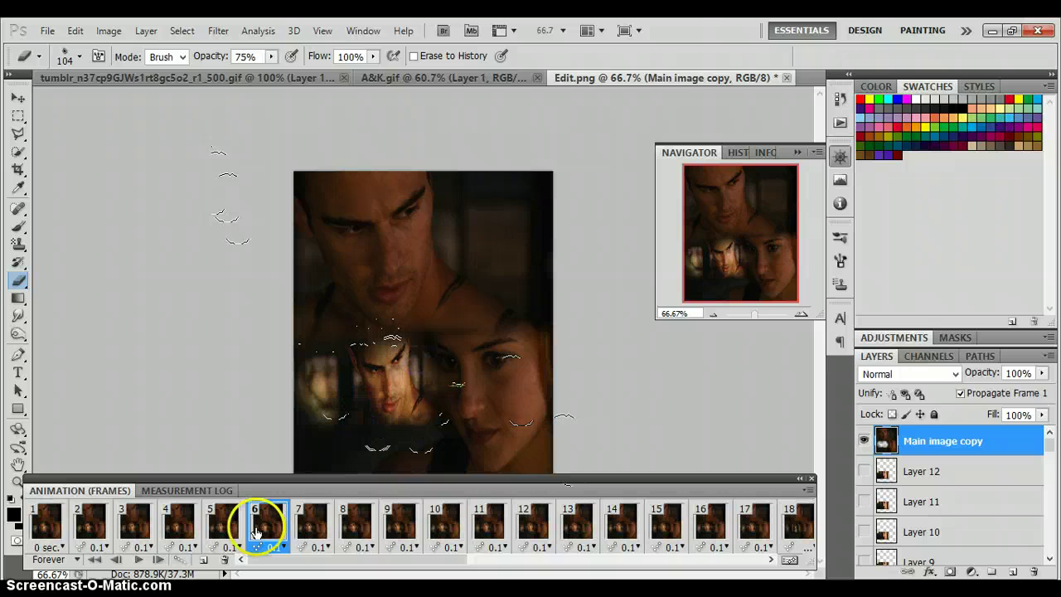
click(138, 559)
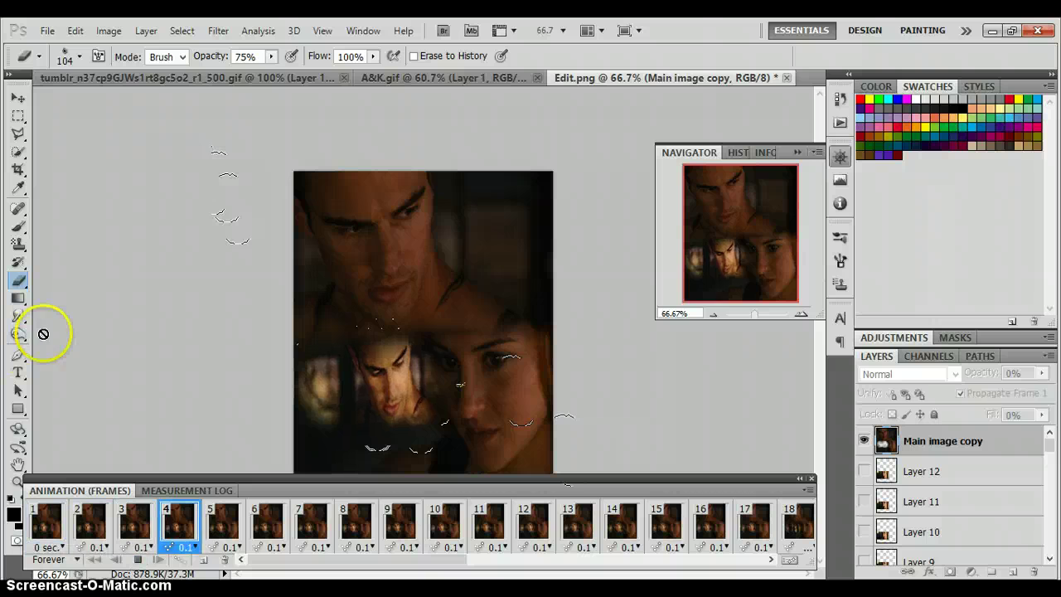
click(137, 562)
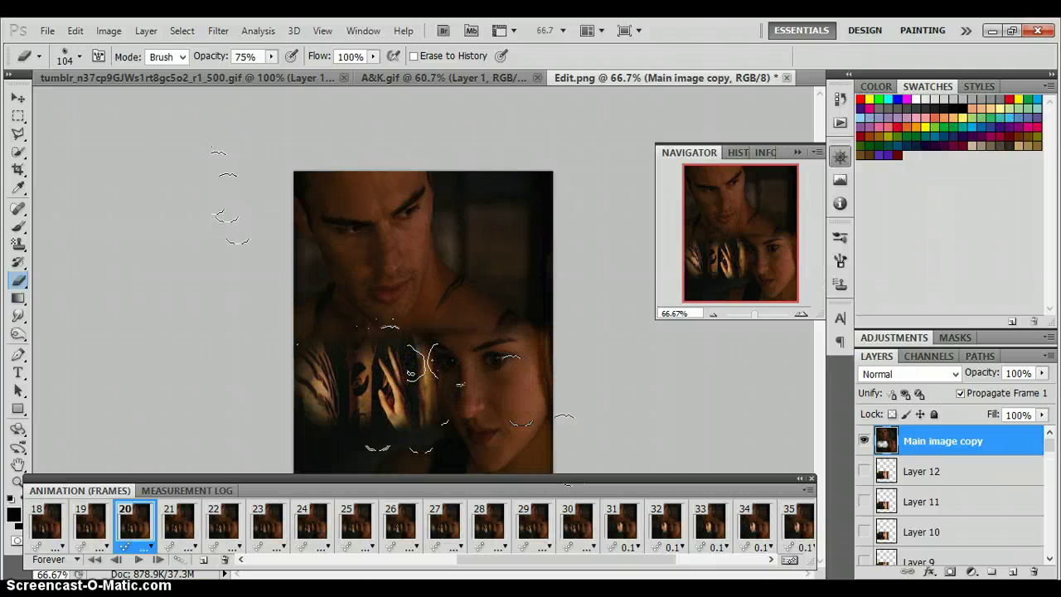
With frame 20 active, erase more of Main image copy over the GIF hands and their edges using the 104 px Eraser.
click(427, 409)
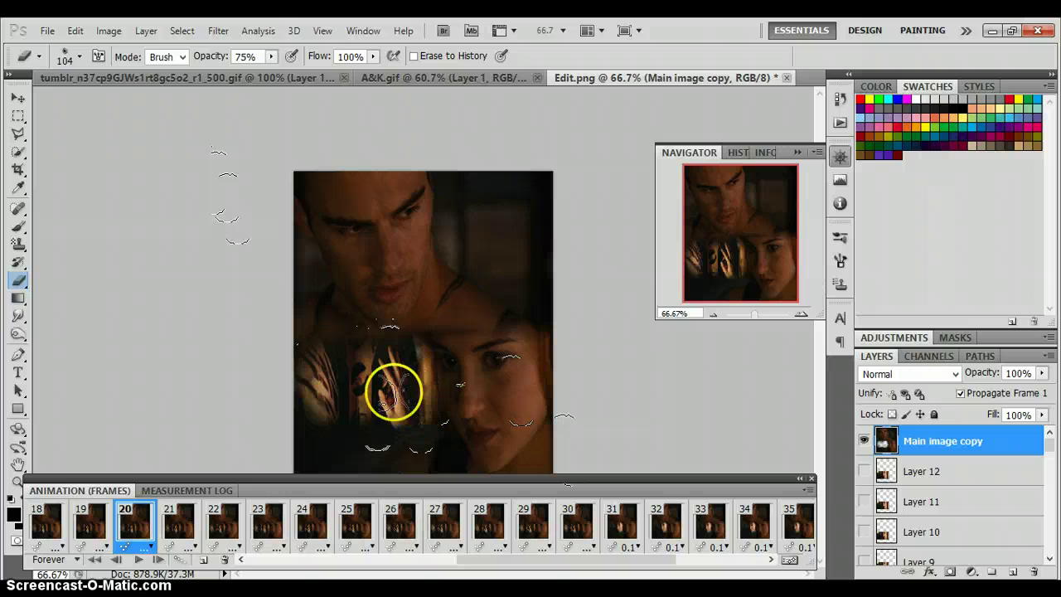
drag(393, 392, 318, 403)
click(448, 331)
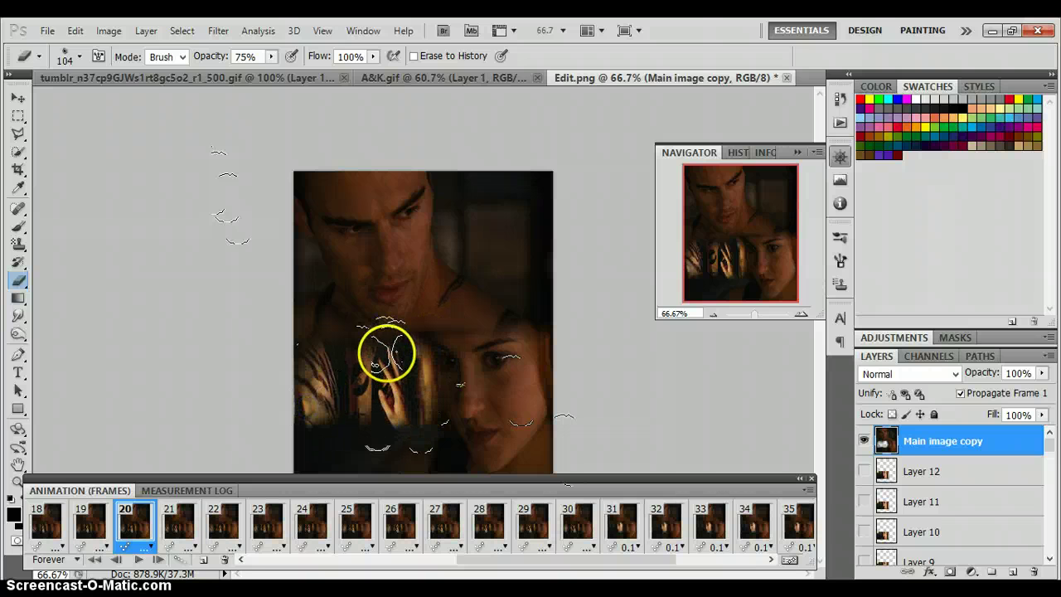
click(370, 397)
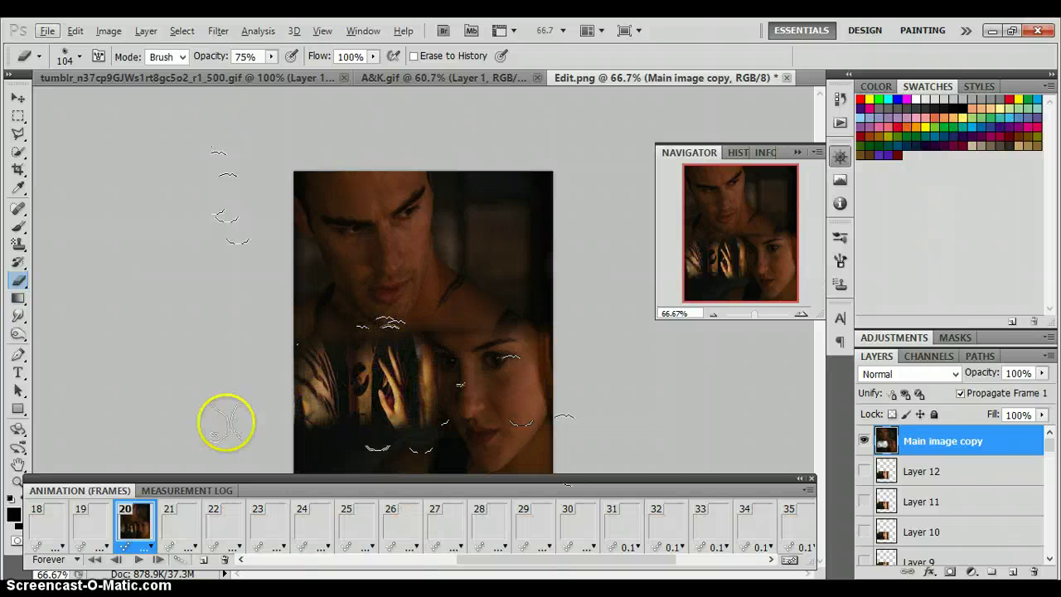
Preview the animation to check the blended GIF, and replay it after switching from PhotoFiltre back to Photoshop.
click(141, 562)
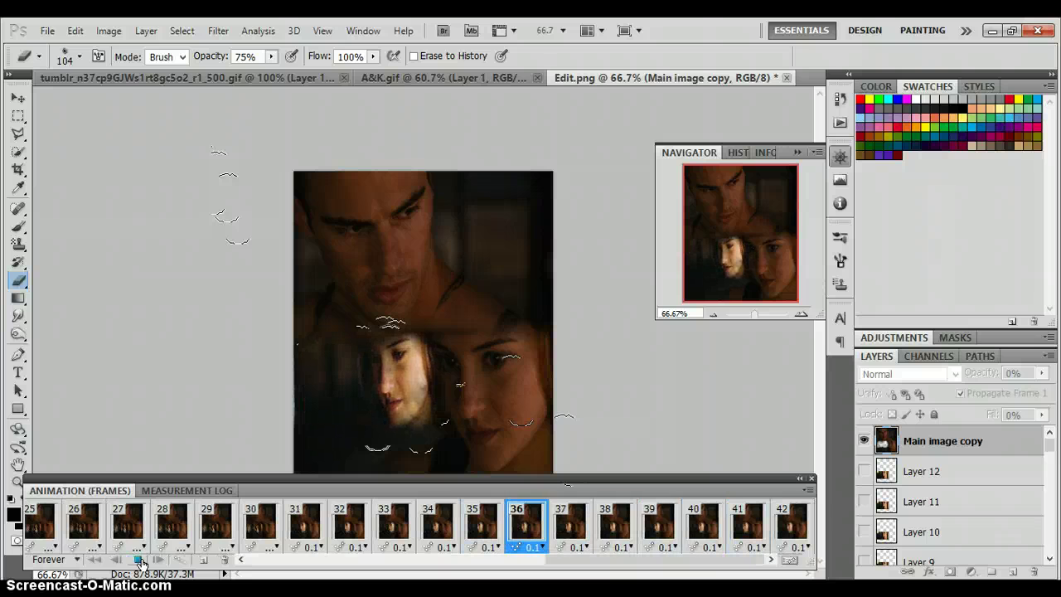
click(141, 562)
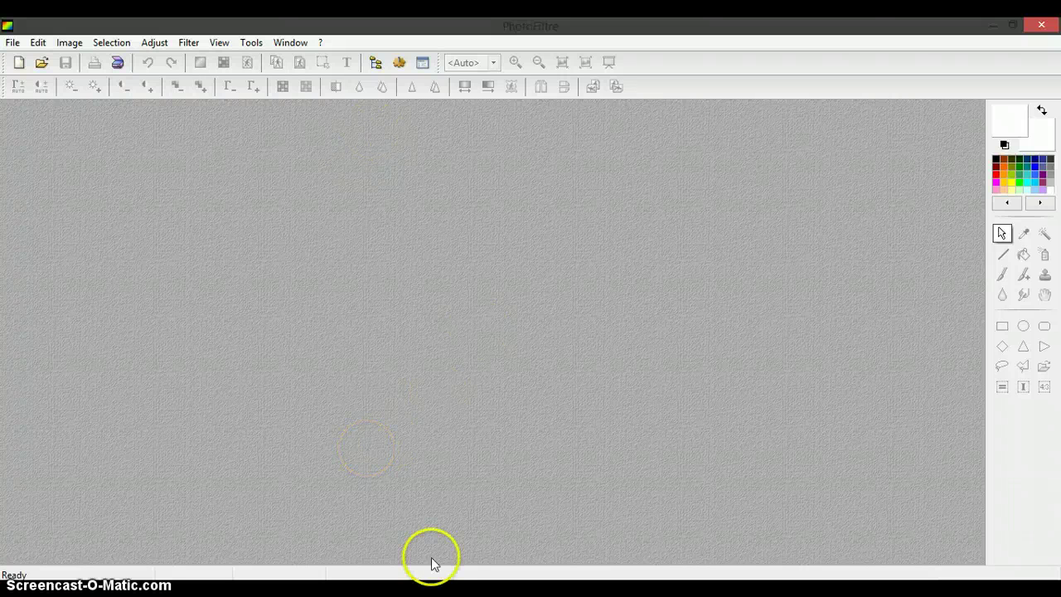
click(400, 591)
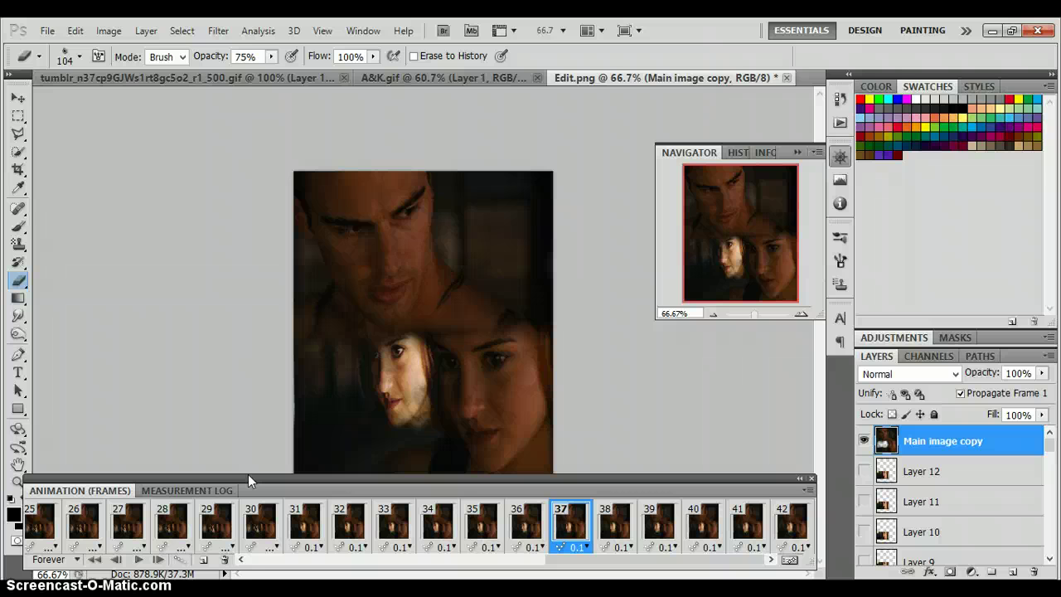
click(138, 559)
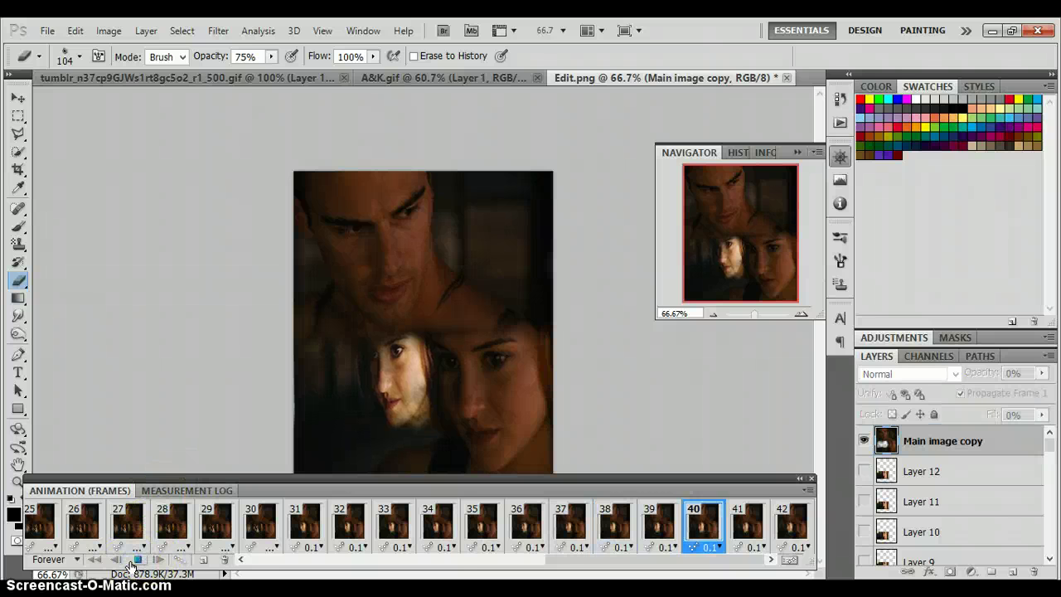